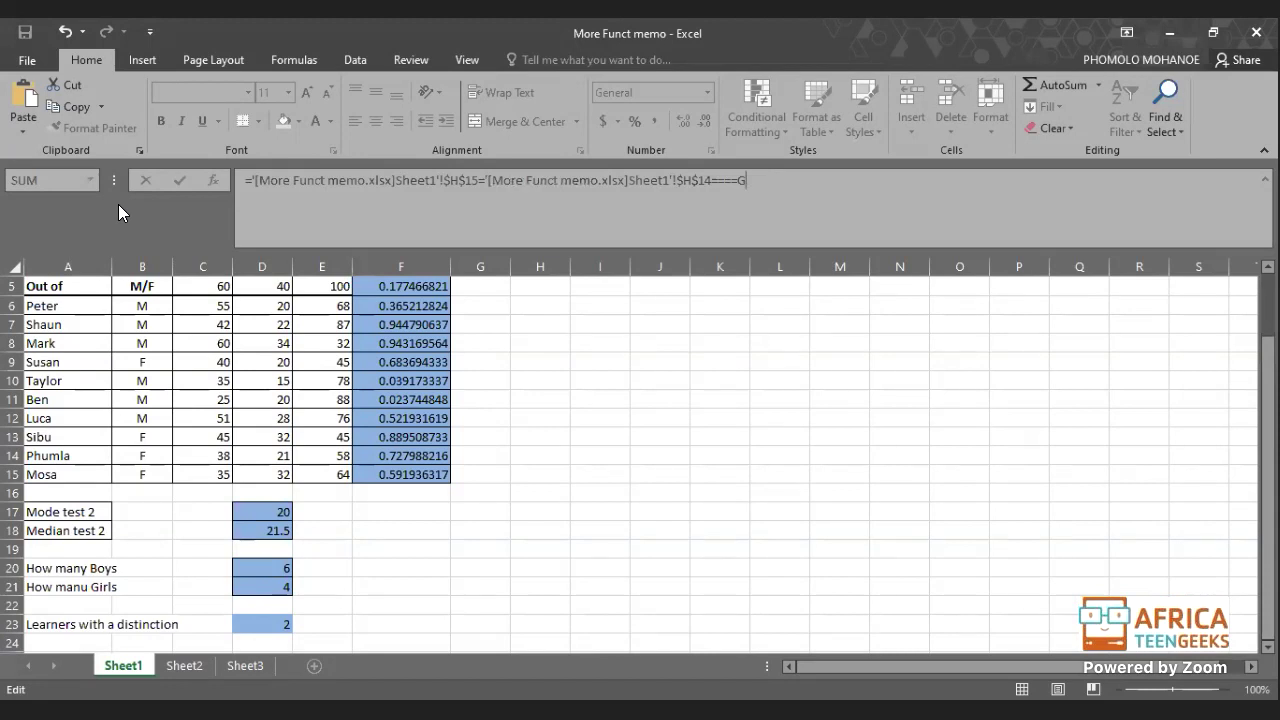
- Discard the unfinished formula being edited and enter =TODAY() in cell H10
{"action": "left_click_drag", "start_coordinate": [754, 174], "coordinate": [240, 175]}
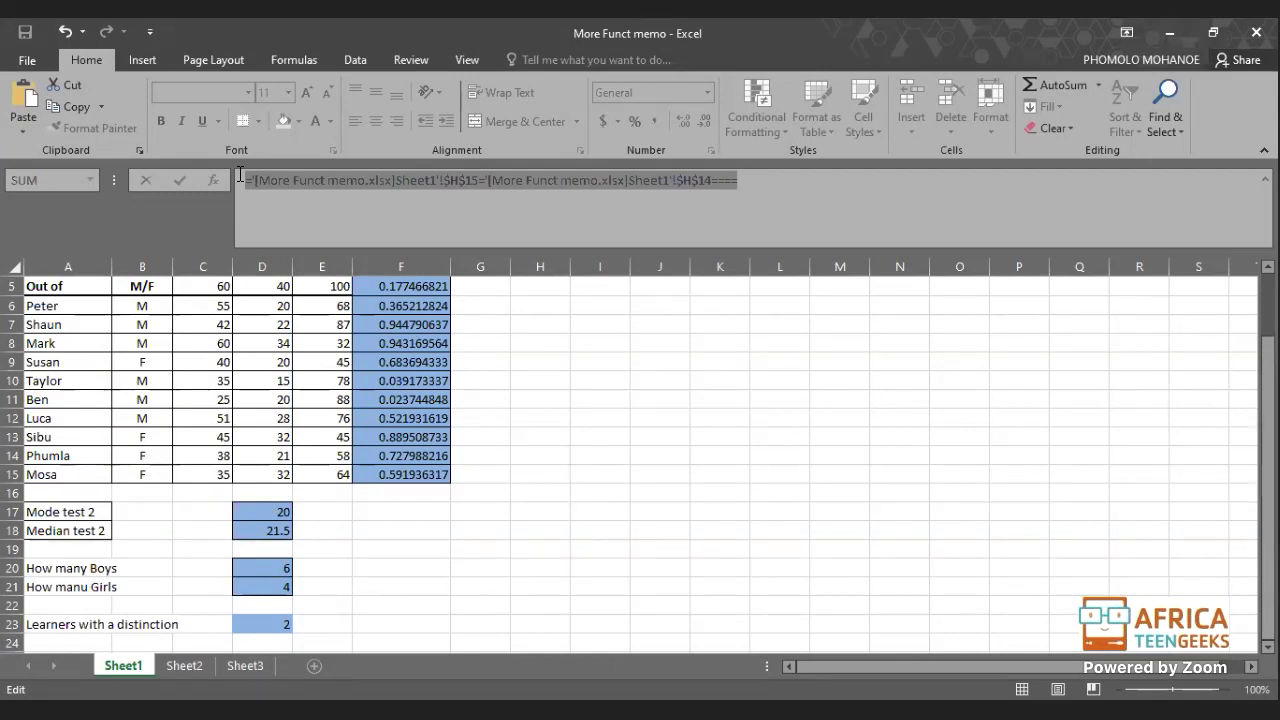
{"action": "key", "text": "Escape"}
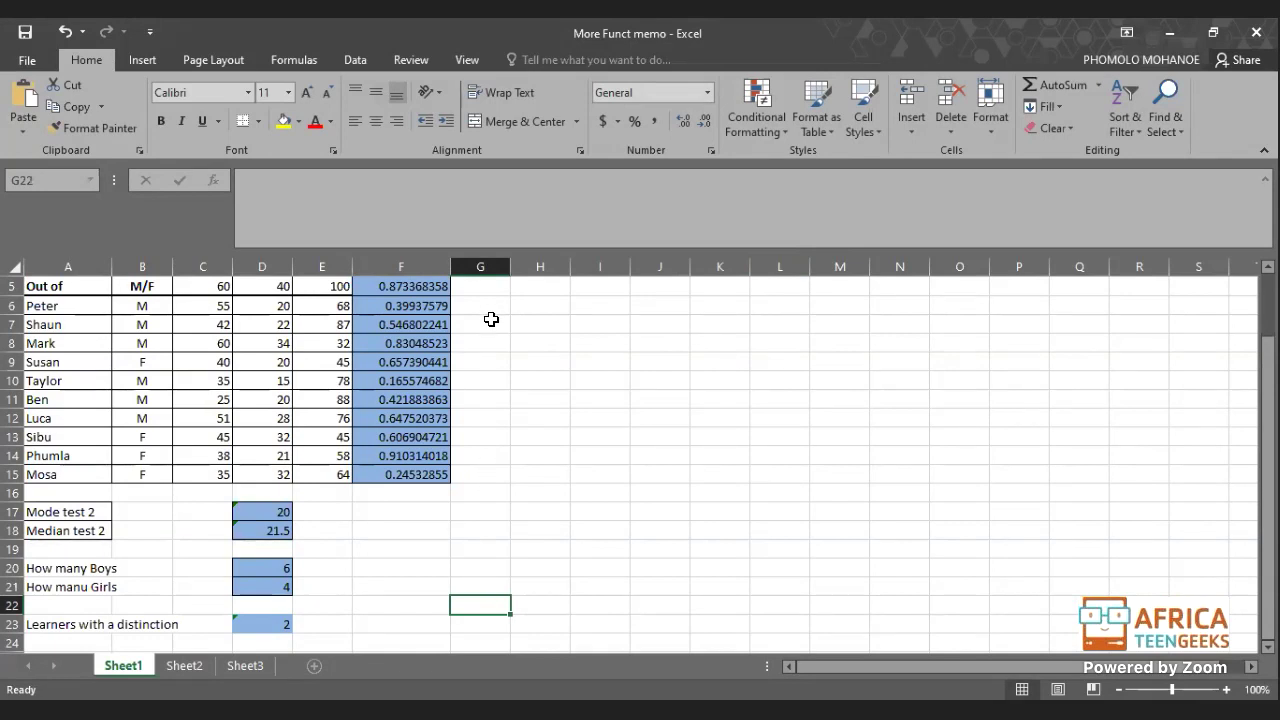
{"action": "left_click", "coordinate": [560, 372]}
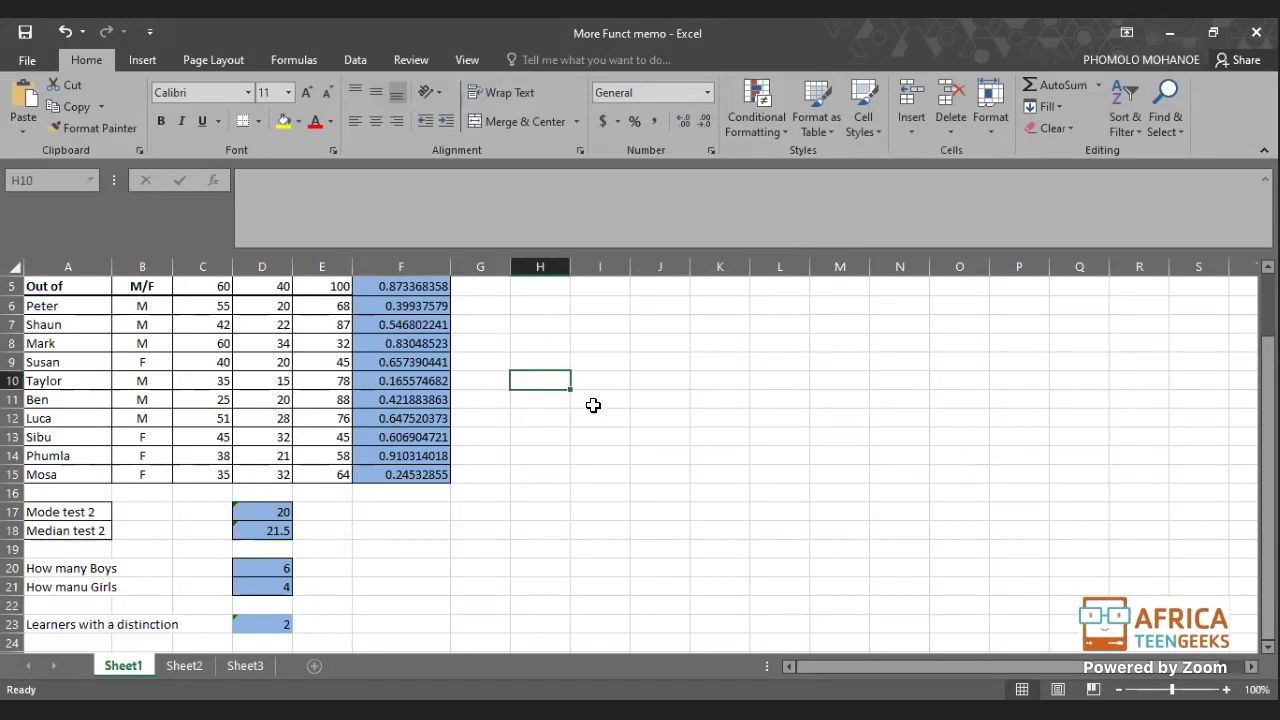
{"action": "type", "text": "="}
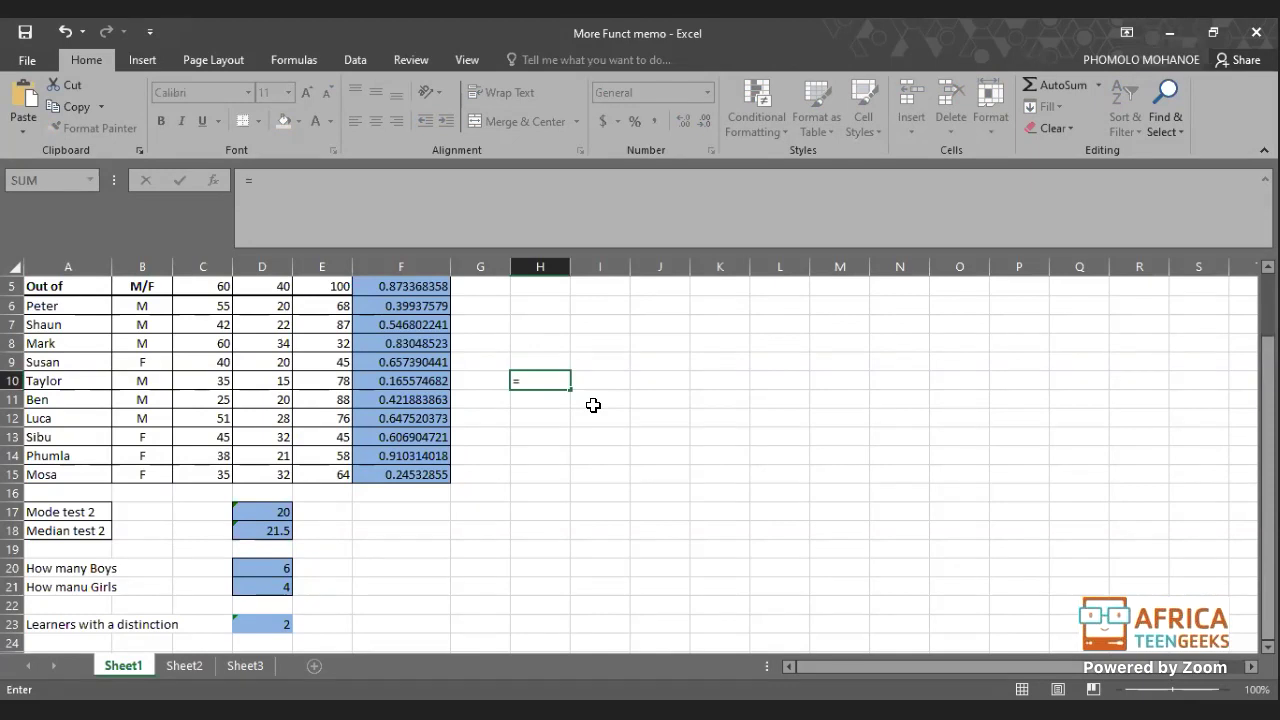
{"action": "type", "text": "t"}
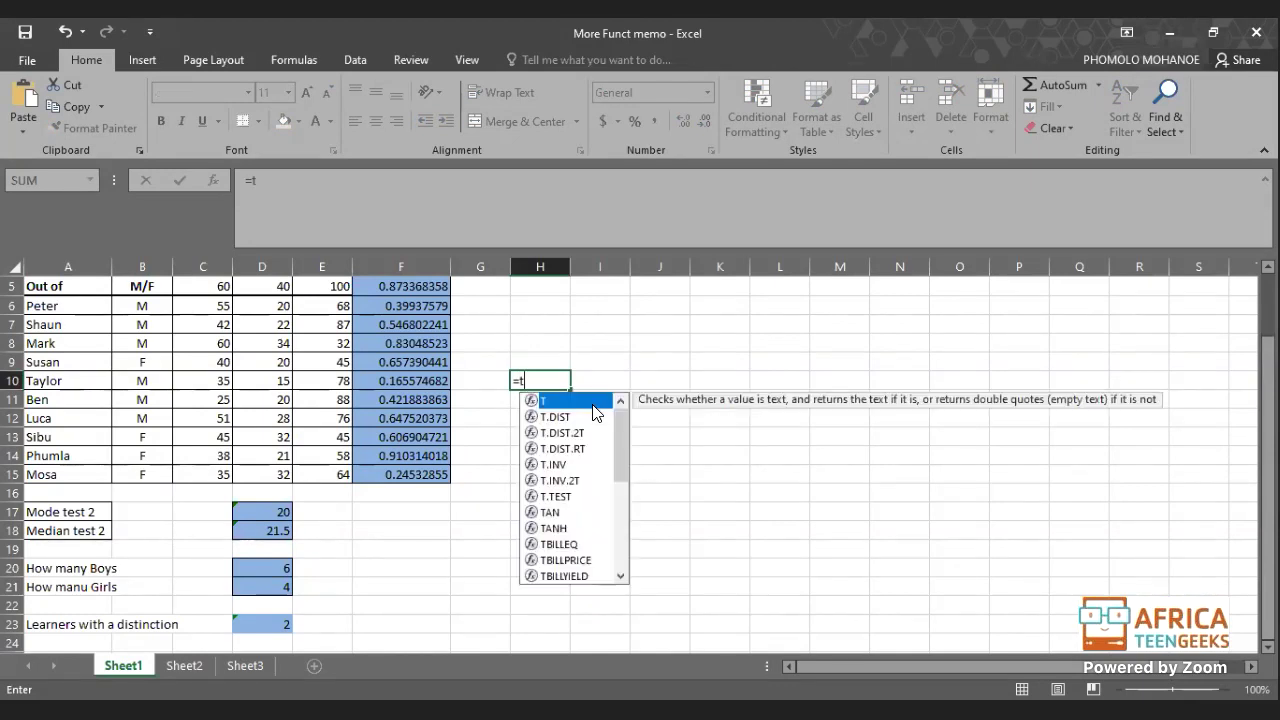
{"action": "type", "text": "od"}
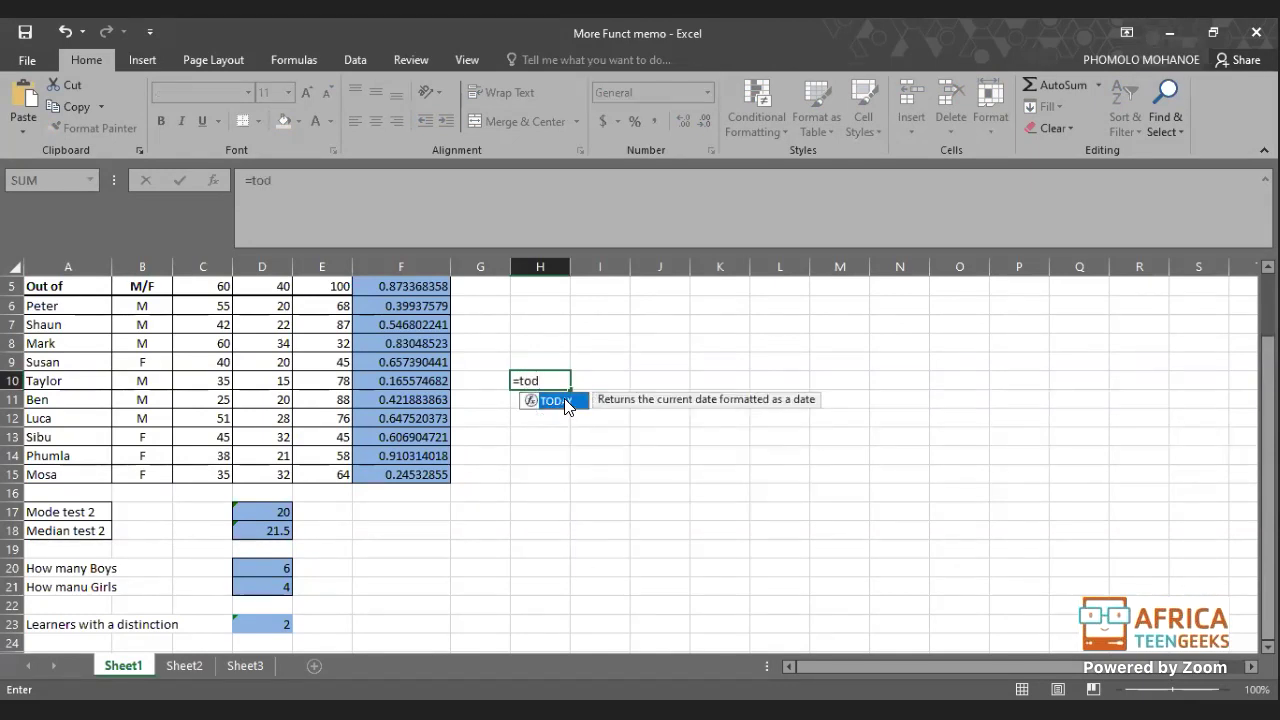
{"action": "double_click", "coordinate": [564, 398]}
{"action": "type", "text": ")"}
{"action": "key", "text": "Return"}
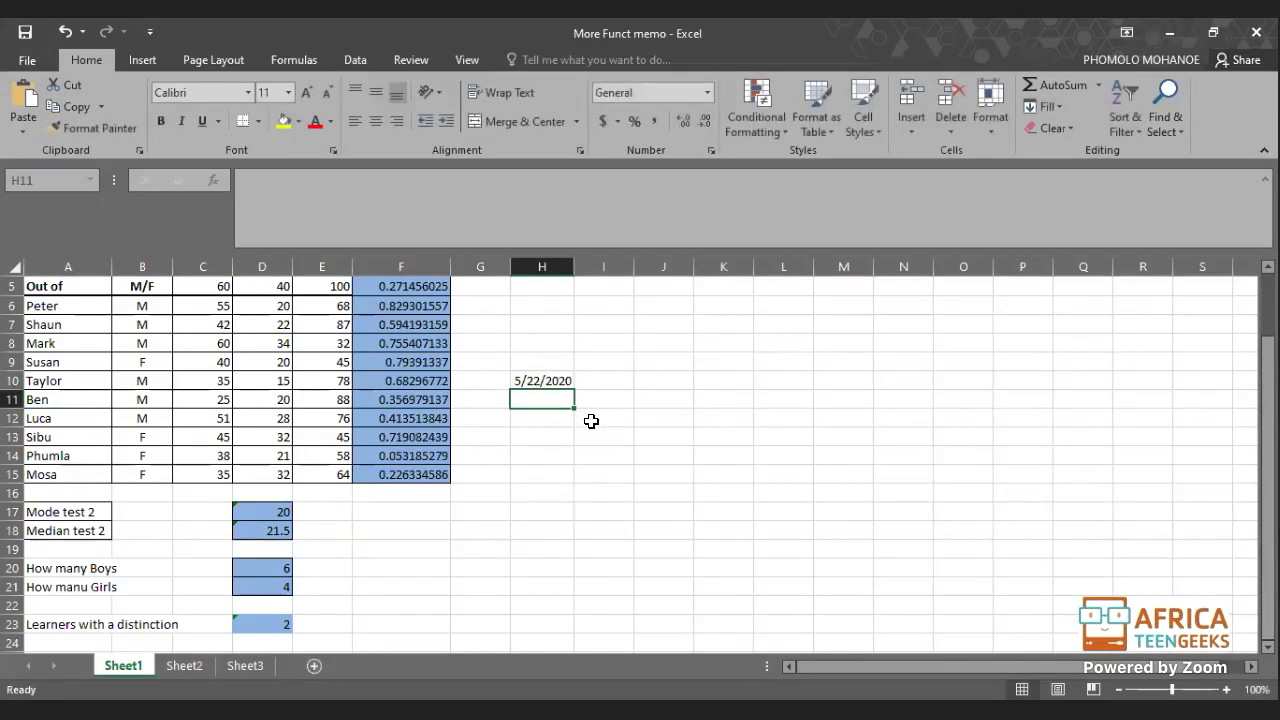
{"action": "left_click", "coordinate": [551, 382]}
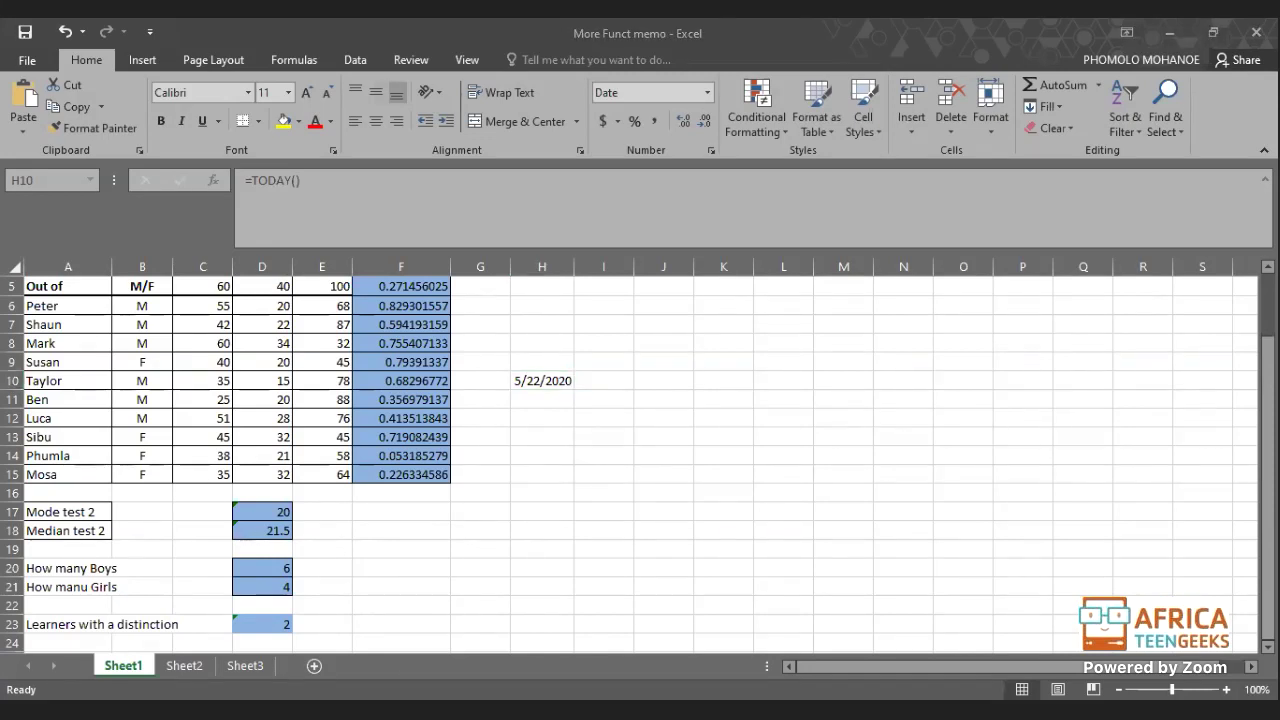
- Enter the current date and time in cell H11 with =NOW()
{"action": "key", "text": "alt+Tab"}
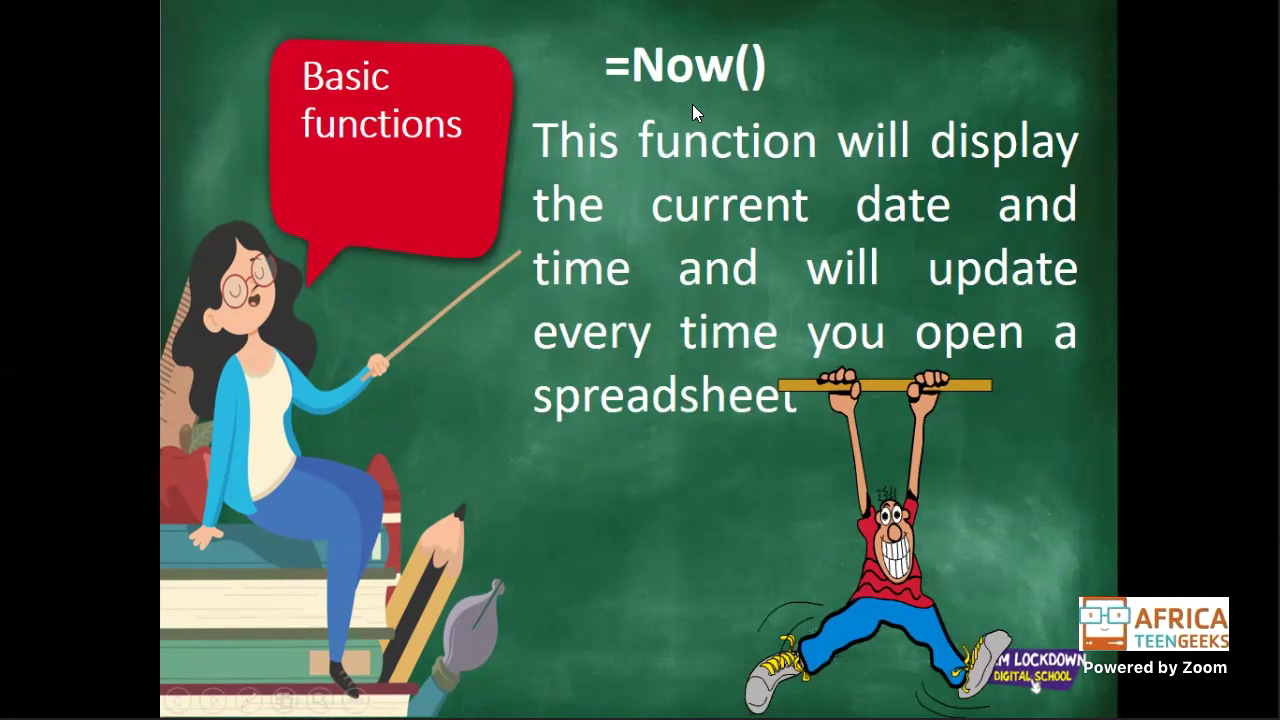
{"action": "key", "text": "alt+Tab"}
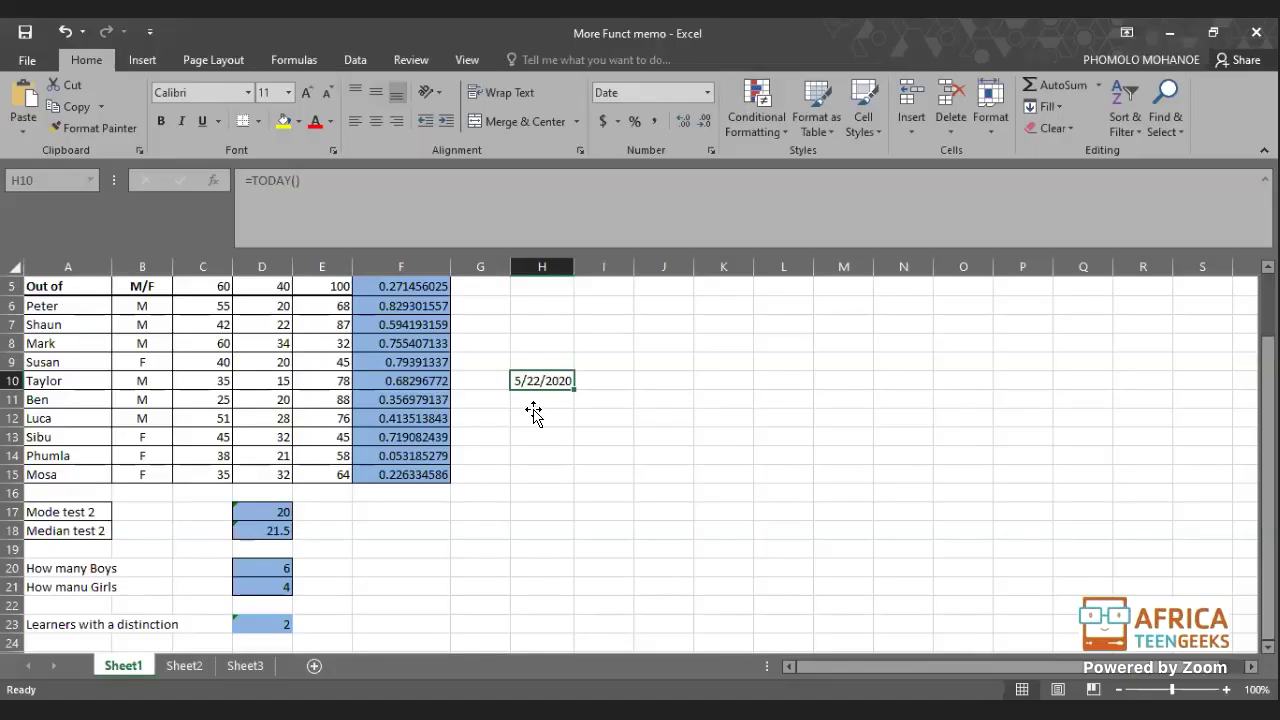
{"action": "left_click", "coordinate": [533, 415]}
{"action": "left_click", "coordinate": [533, 398]}
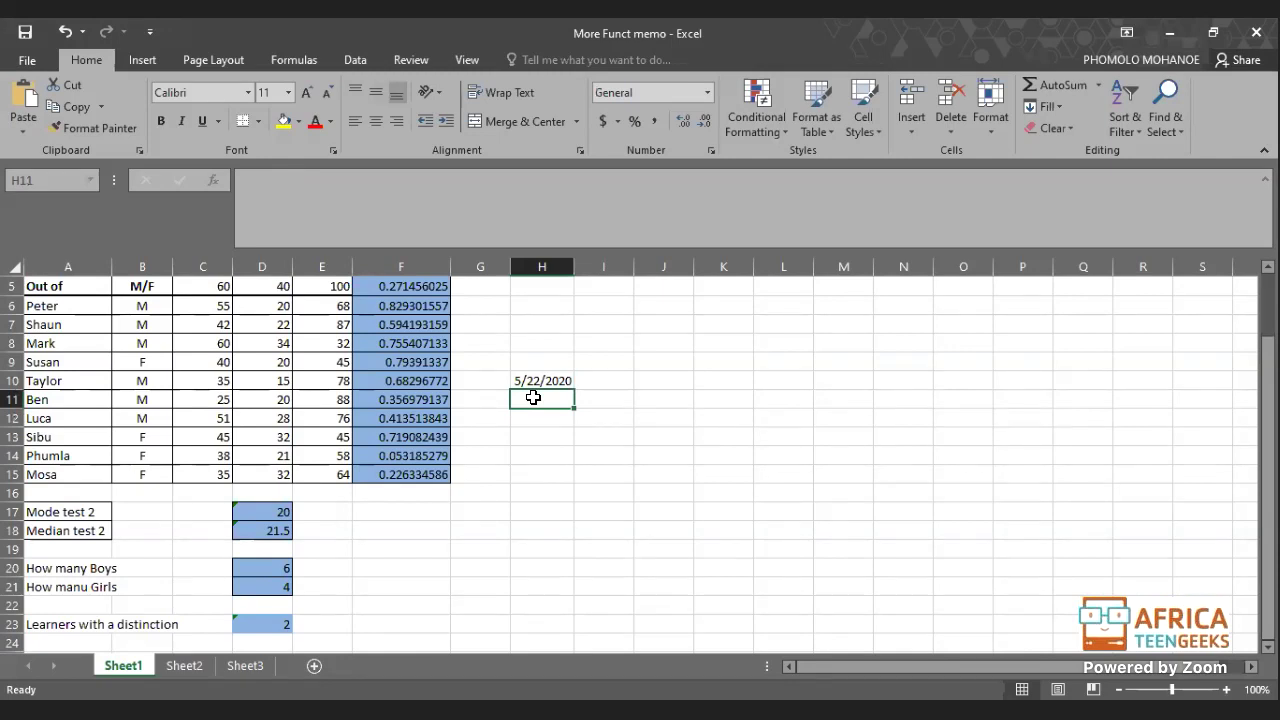
{"action": "type", "text": "="}
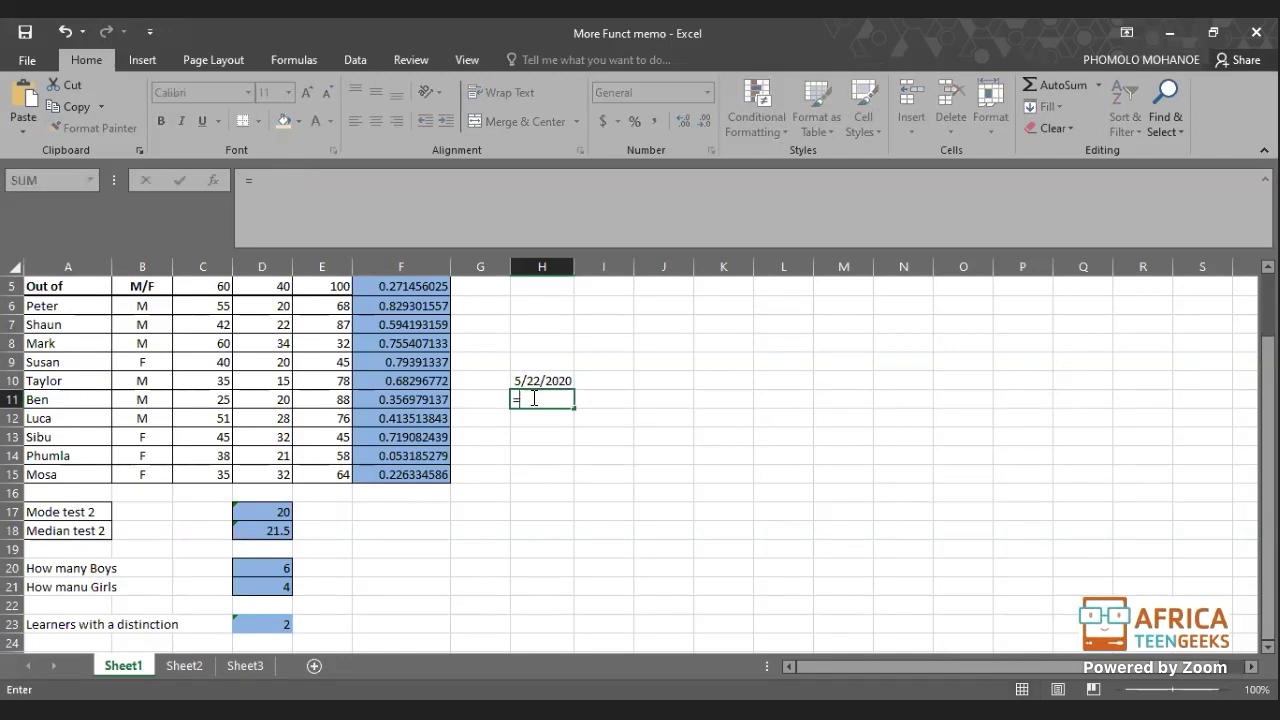
{"action": "type", "text": "no"}
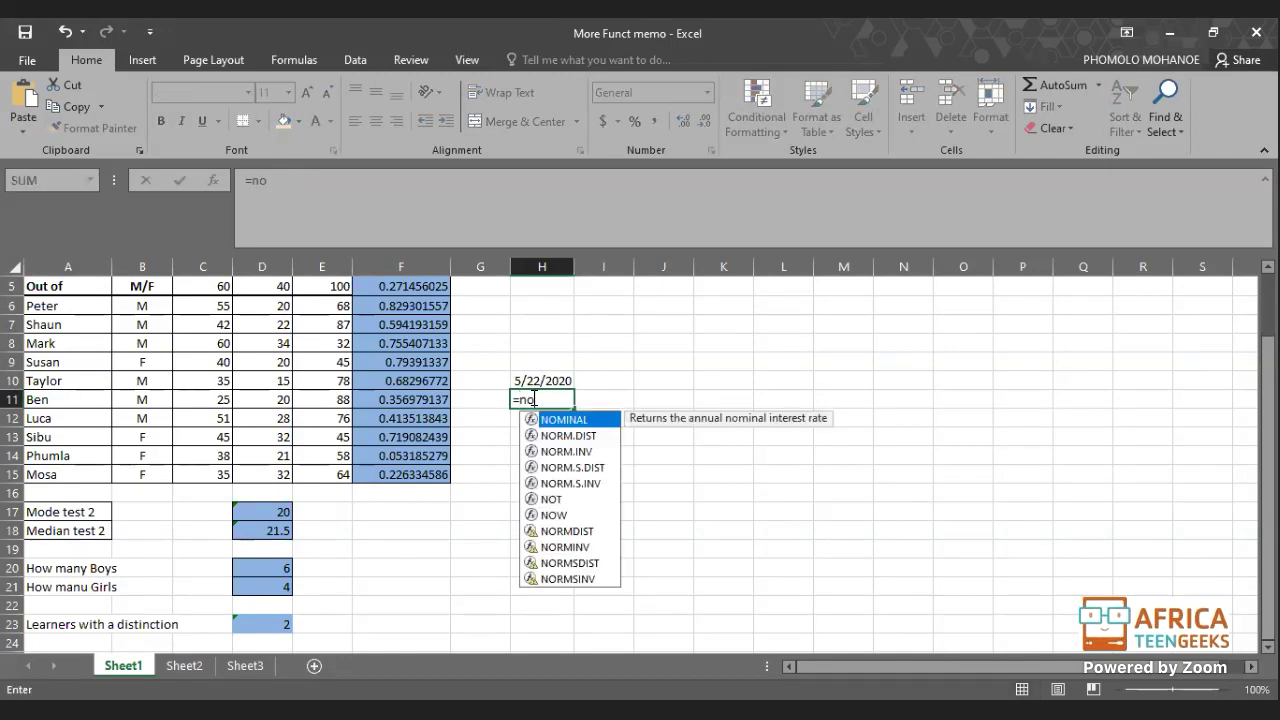
{"action": "type", "text": "w"}
{"action": "key", "text": "Tab"}
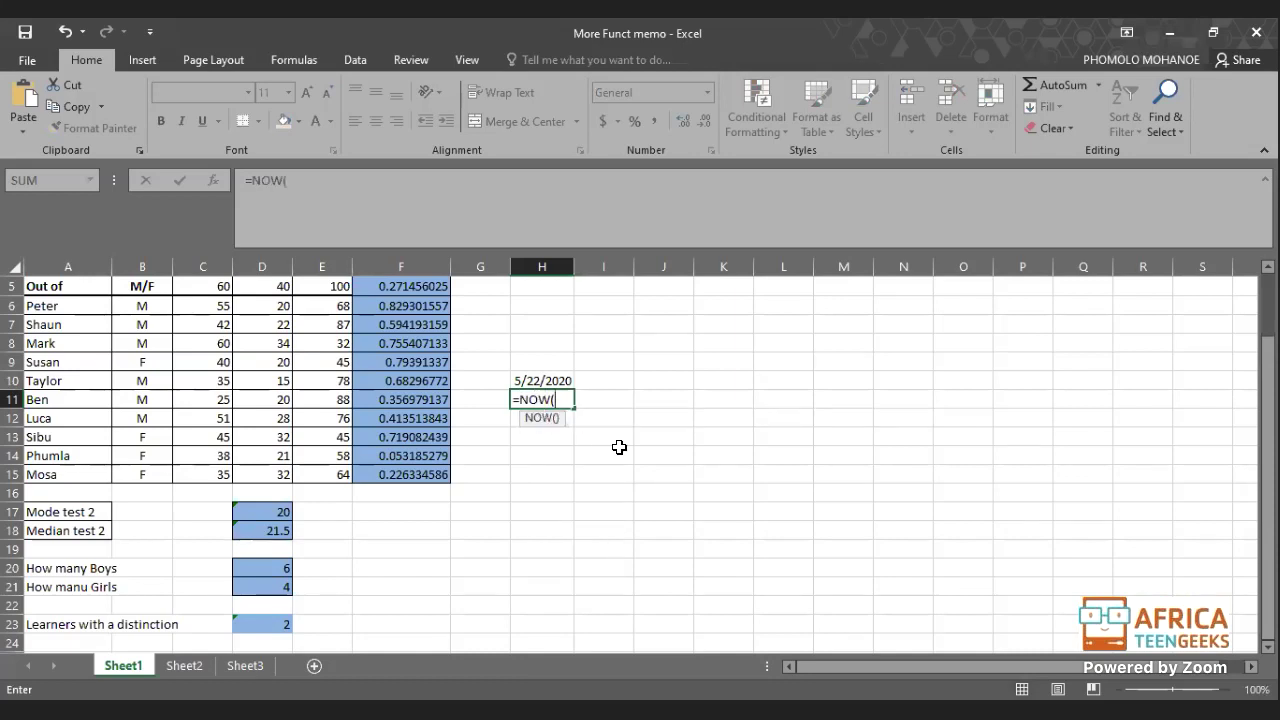
{"action": "type", "text": ")"}
{"action": "key", "text": "Return"}
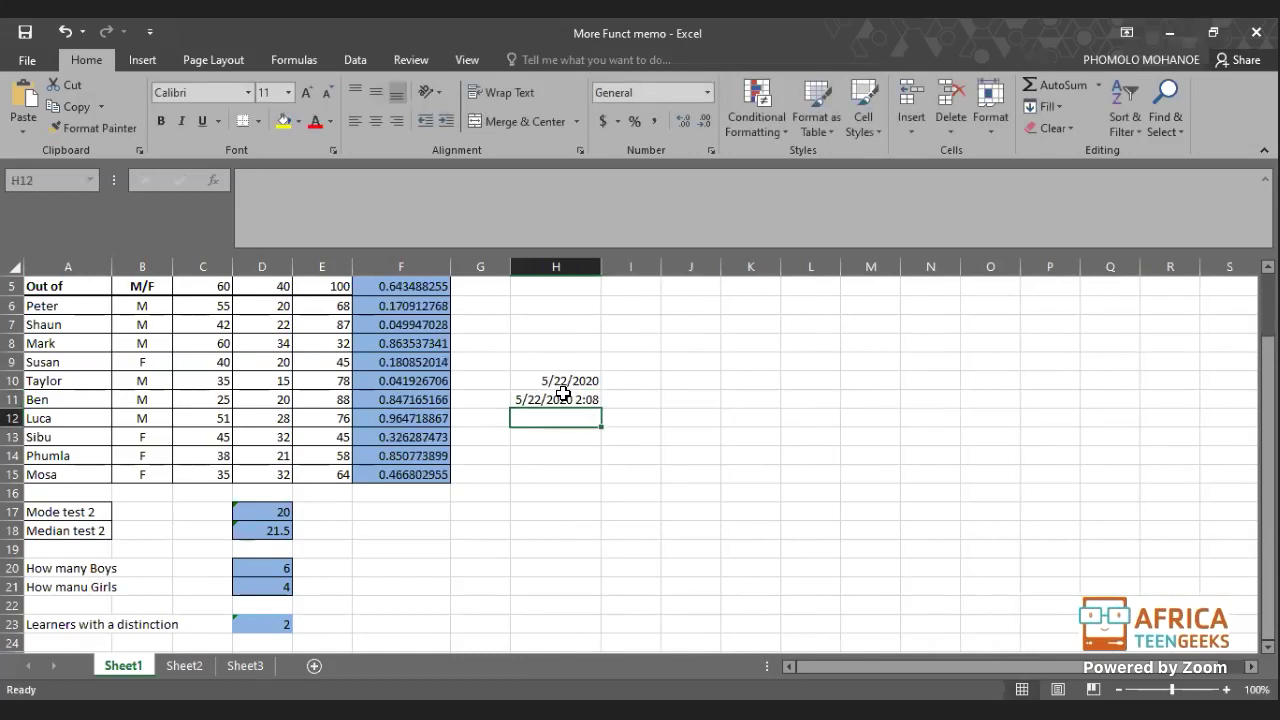
{"action": "left_click", "coordinate": [563, 394]}
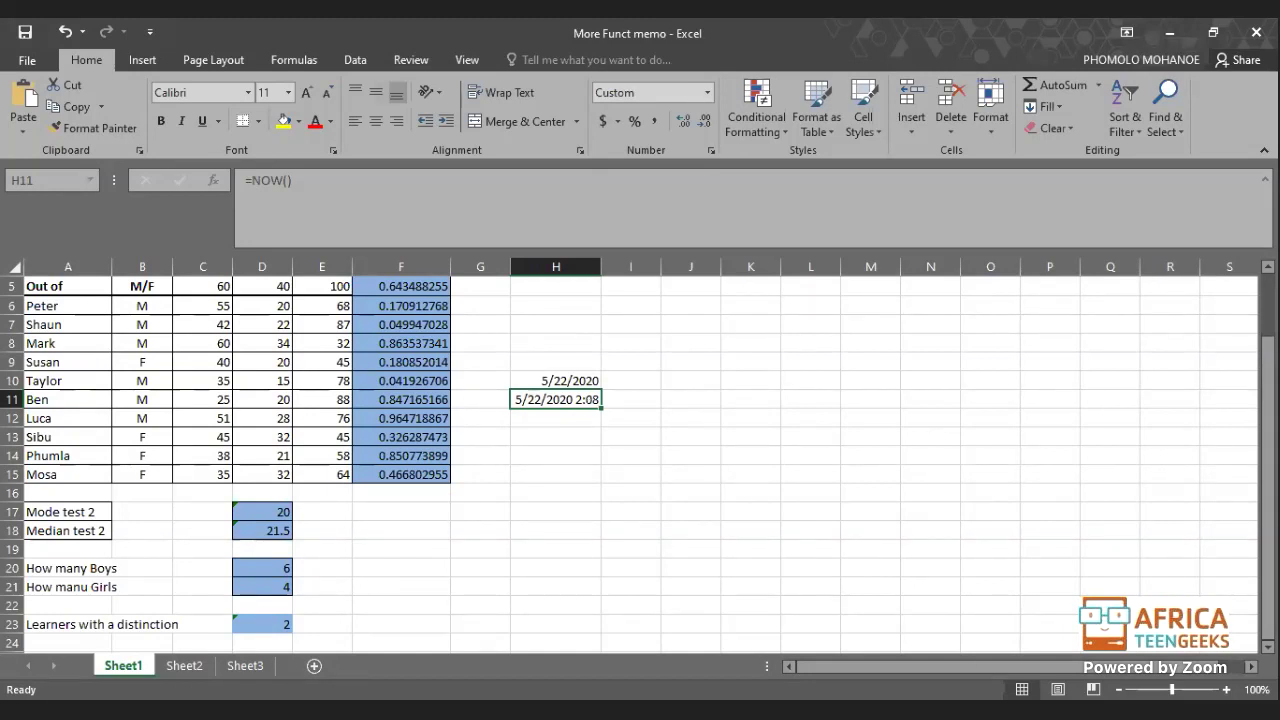
- Compare the date formulas in cells H11 and H10
{"action": "key", "text": "alt+Tab"}
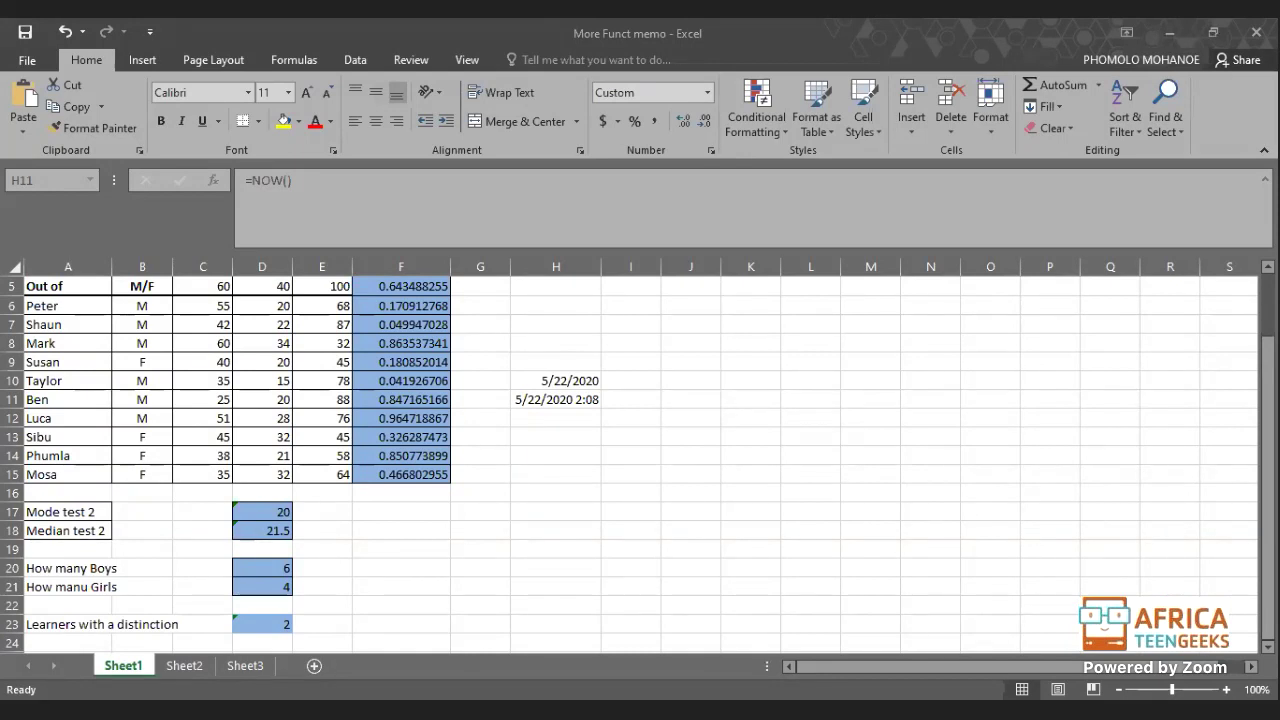
{"action": "left_click", "coordinate": [575, 400]}
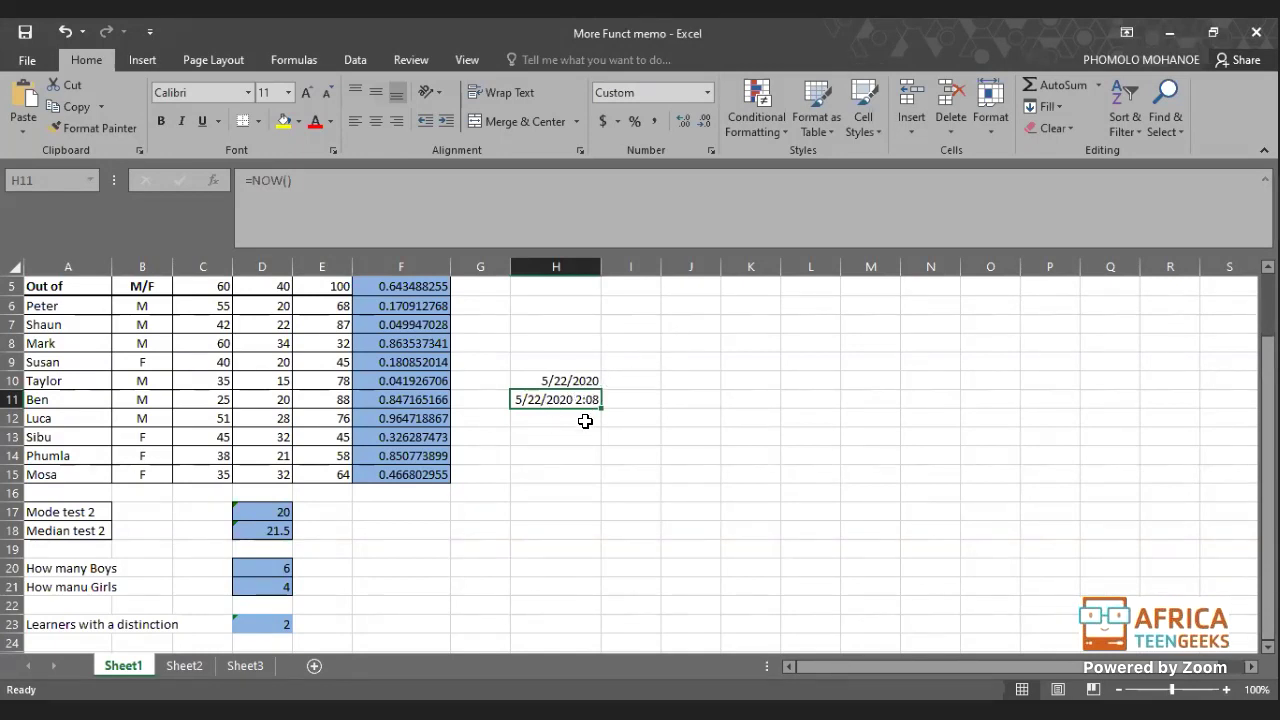
{"action": "left_click", "coordinate": [559, 379]}
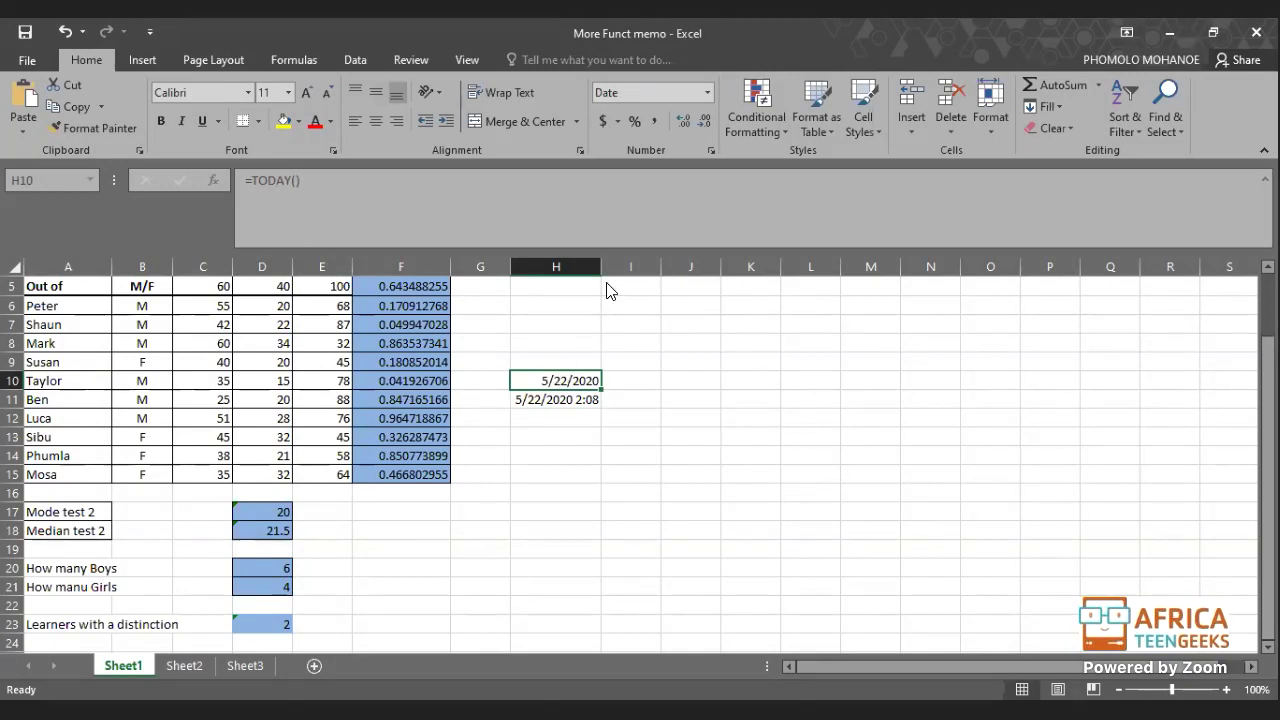
- Switch to the slide show, advance it to the =Rand() slide, and return to cell I8 in the Excel workbook
{"action": "key", "text": "alt+Tab"}
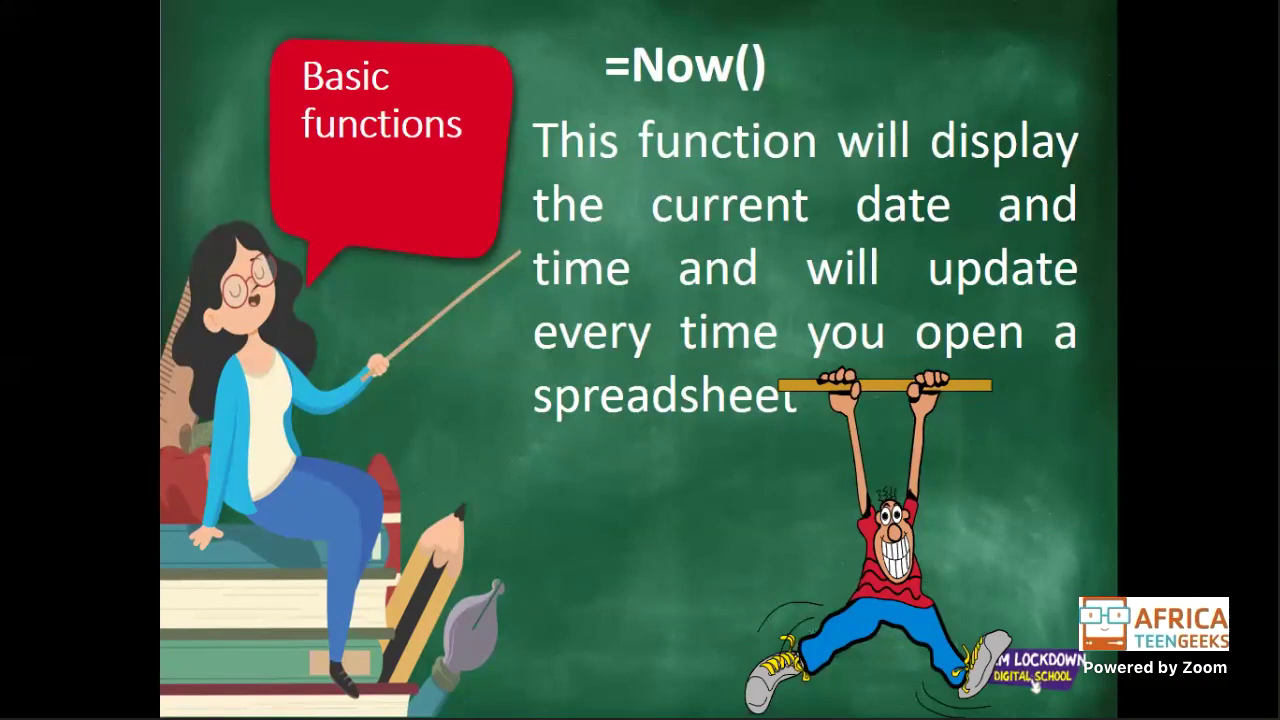
{"action": "key", "text": "Right"}
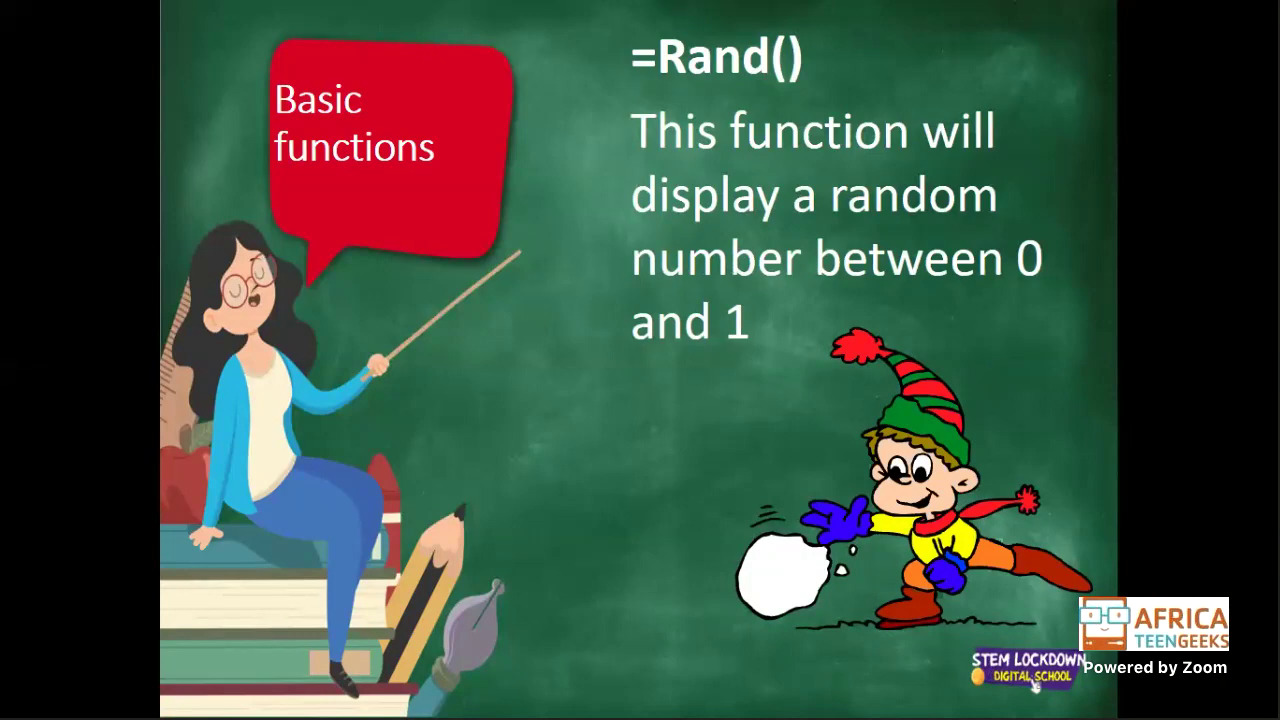
{"action": "key", "text": "alt+Tab"}
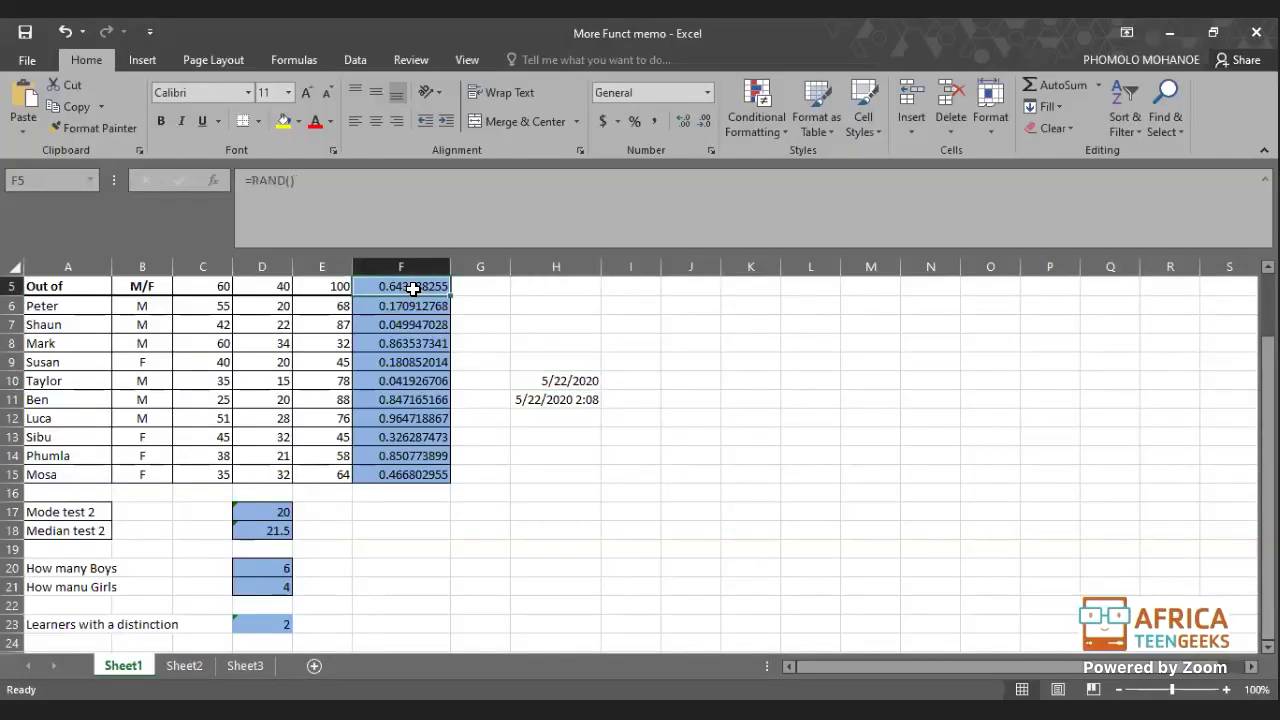
{"action": "left_click", "coordinate": [649, 345]}
{"action": "type", "text": "r"}
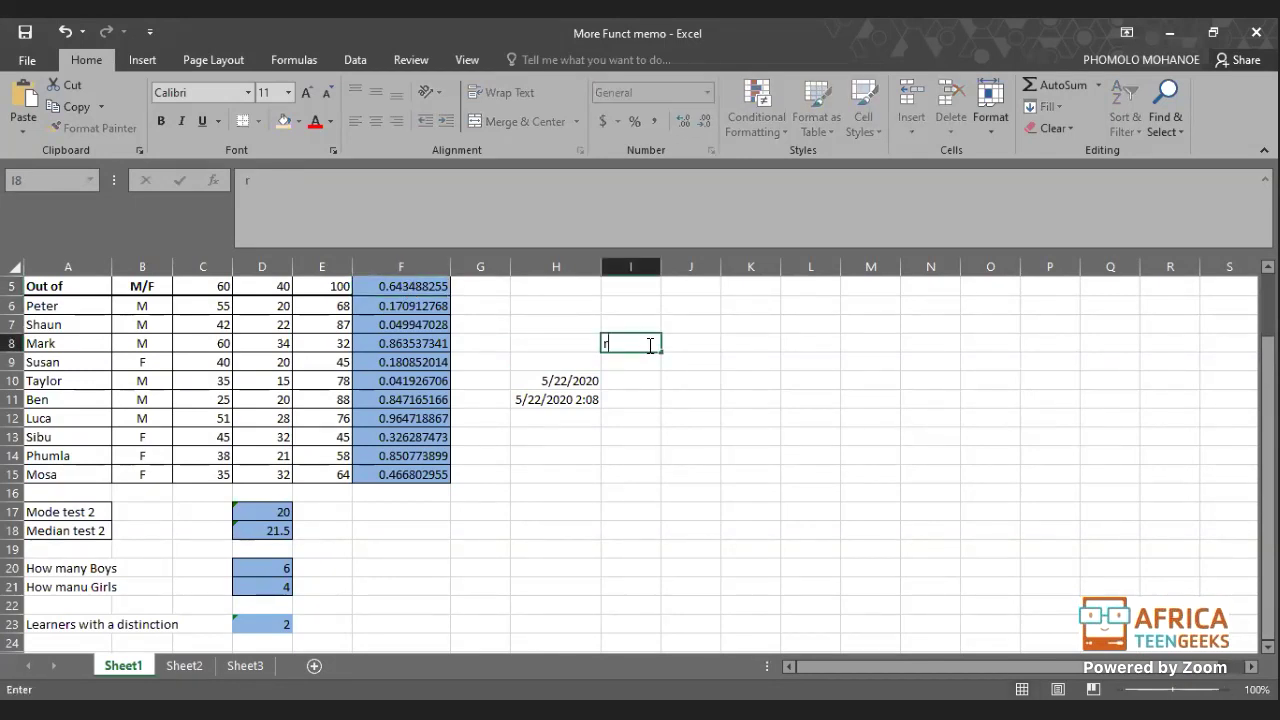
{"action": "type", "text": "and"}
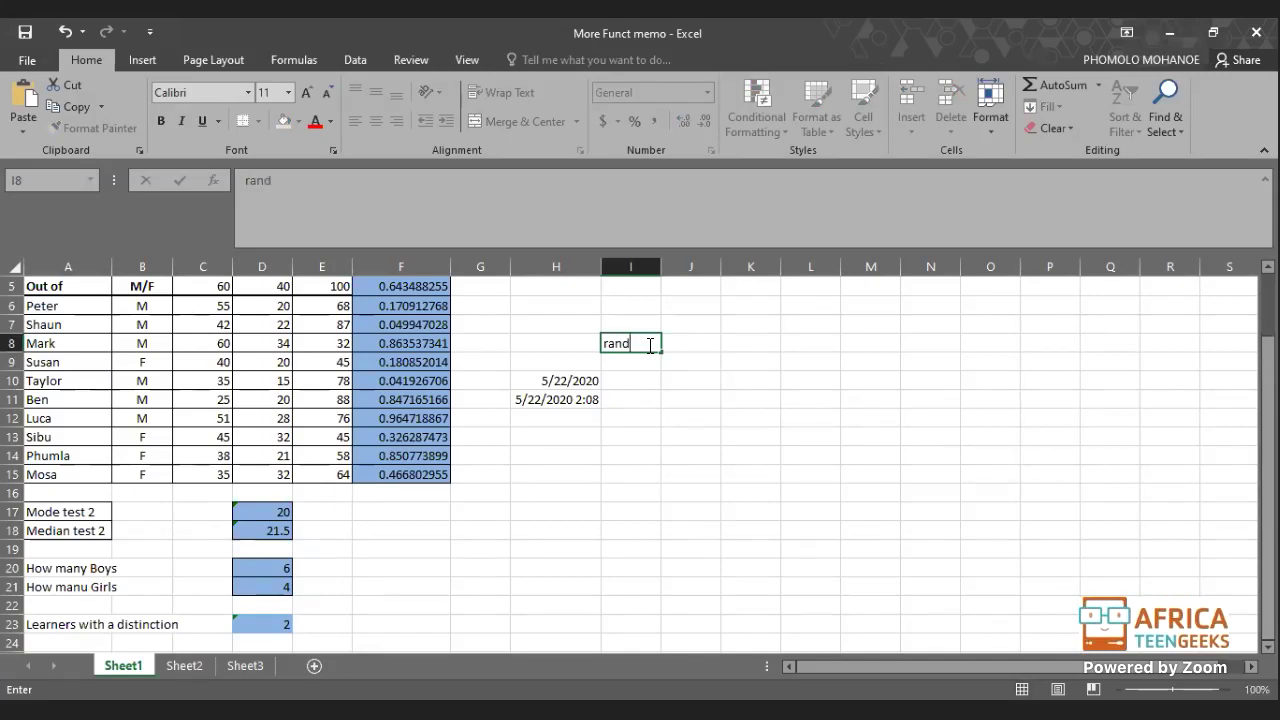
{"action": "key", "text": "BackSpace"}
{"action": "key", "text": "BackSpace"}
{"action": "key", "text": "BackSpace"}
{"action": "key", "text": "BackSpace"}
- Enter =RAND() in cell I8 and fill the formula down to I23
{"action": "type", "text": "="}
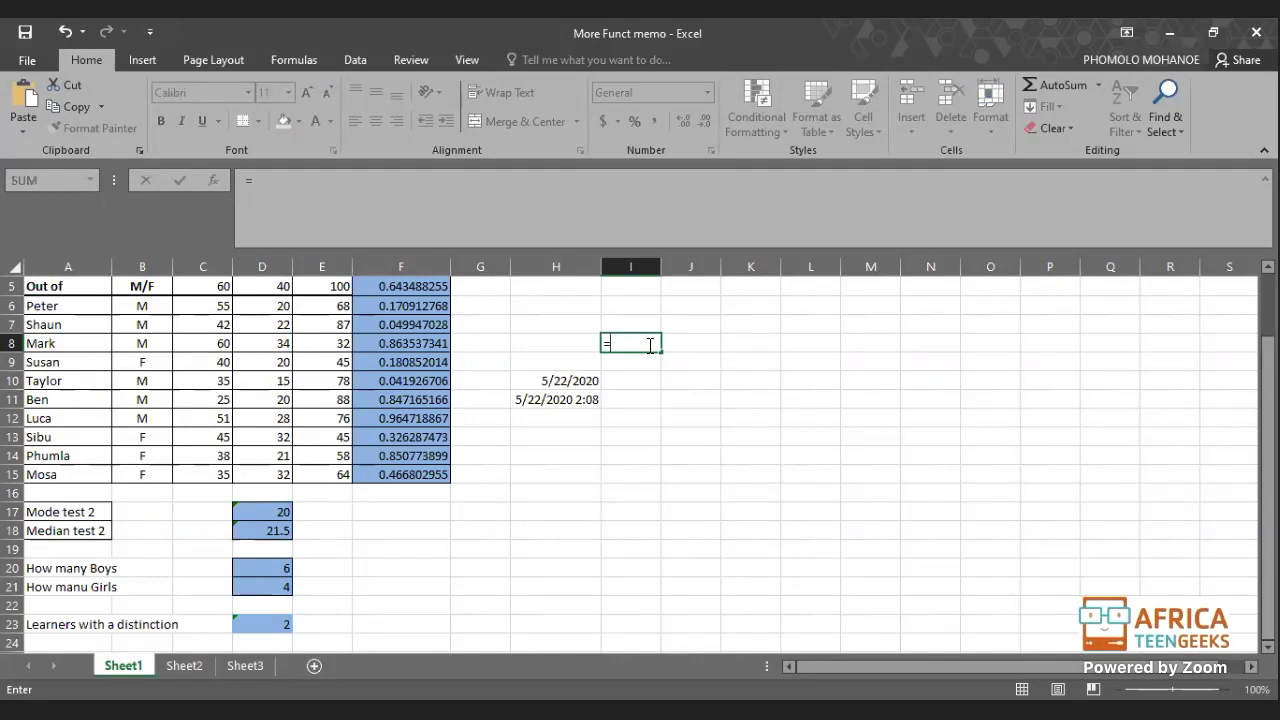
{"action": "type", "text": "ra"}
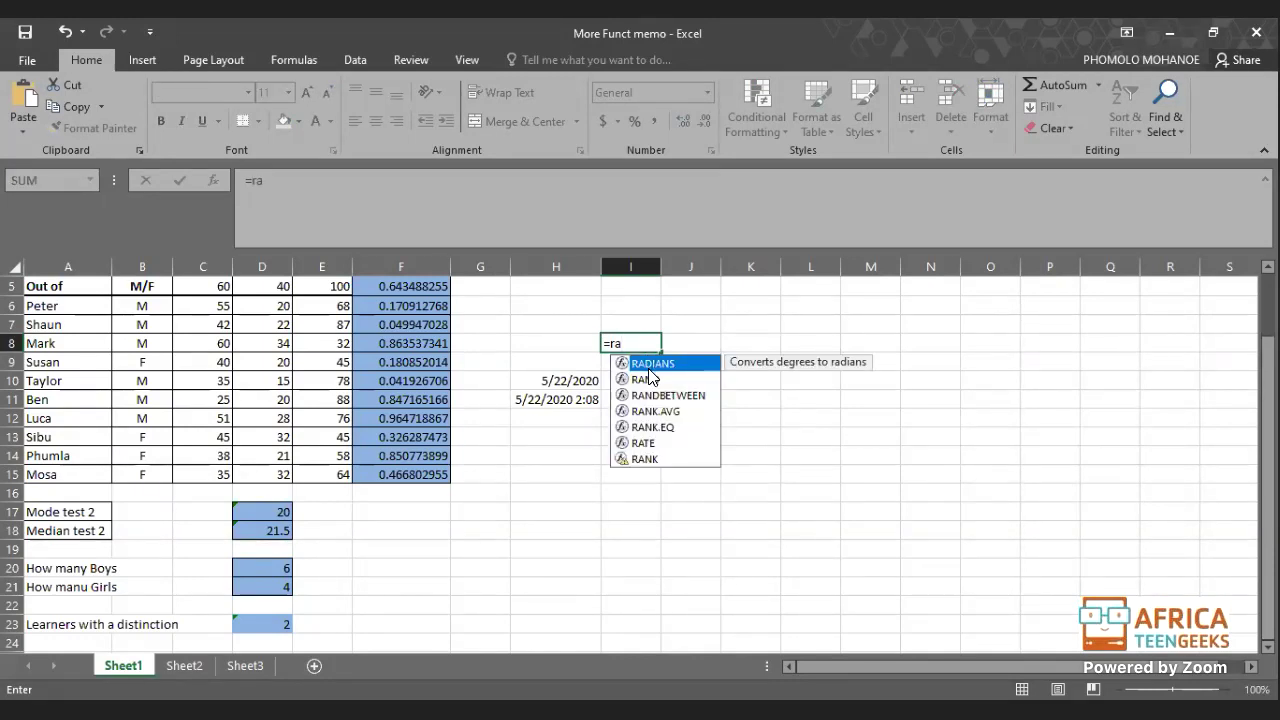
{"action": "double_click", "coordinate": [645, 379]}
{"action": "key", "text": "Return"}
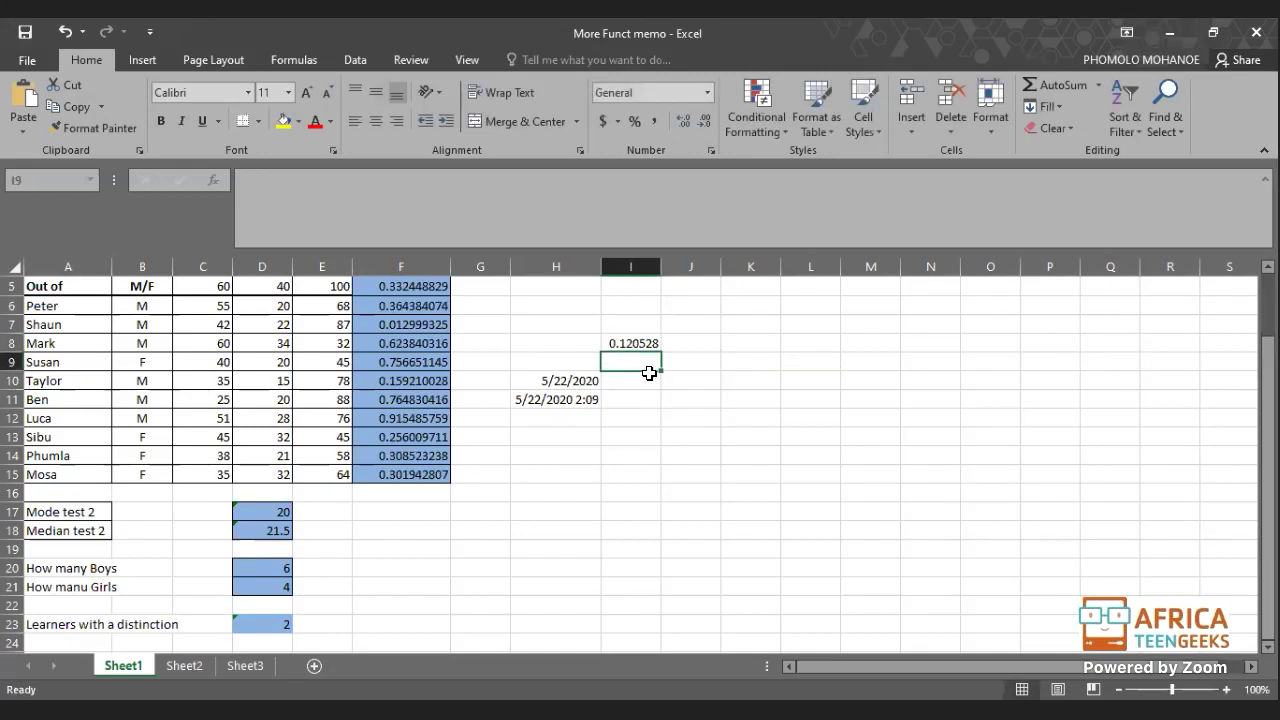
{"action": "left_click", "coordinate": [634, 343]}
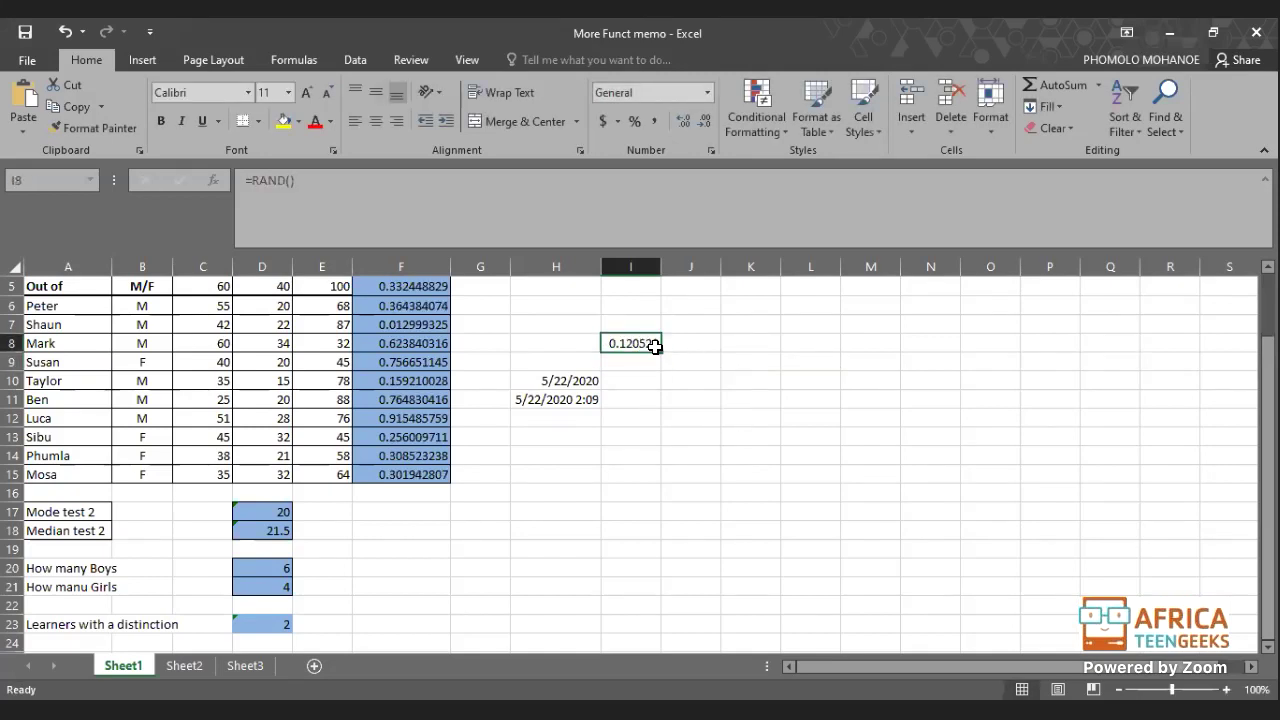
{"action": "left_click_drag", "start_coordinate": [660, 352], "coordinate": [662, 633]}
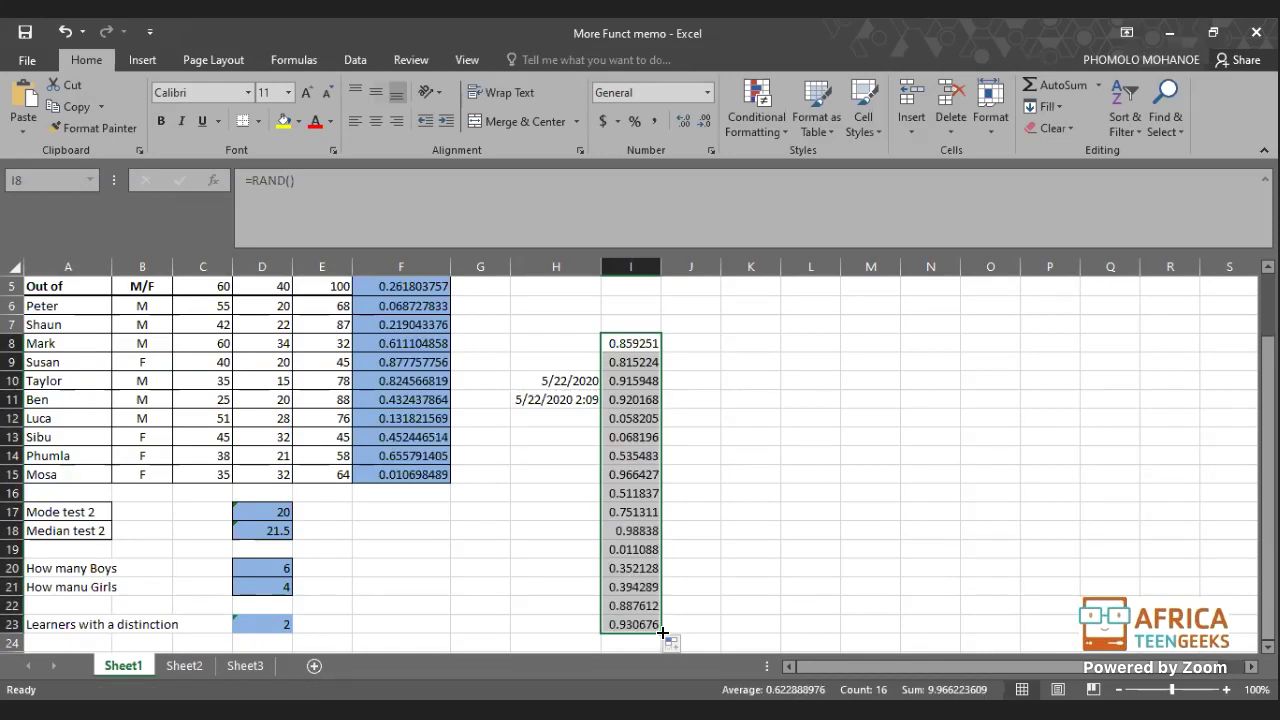
- Reduce the displayed decimals of the random number in cell I8 to zero
{"action": "left_click", "coordinate": [629, 341]}
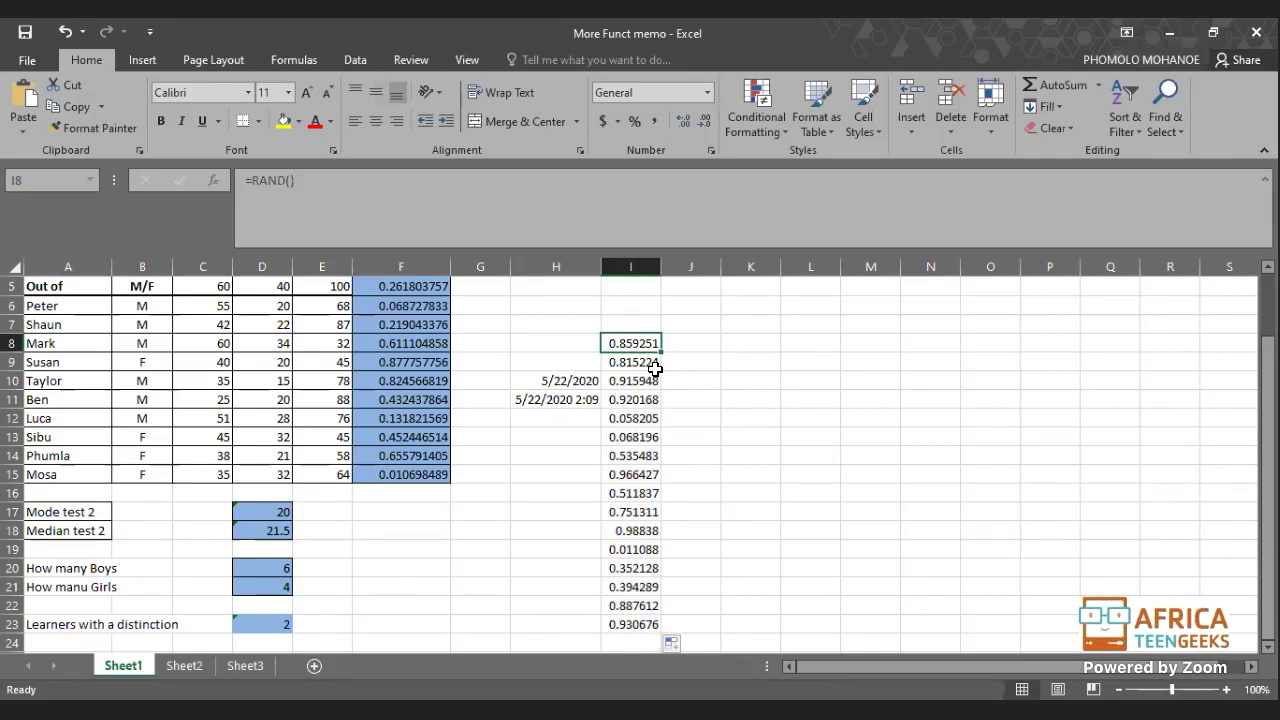
{"action": "left_click", "coordinate": [706, 122]}
{"action": "left_click", "coordinate": [706, 122]}
{"action": "left_click", "coordinate": [706, 122]}
{"action": "left_click", "coordinate": [706, 122]}
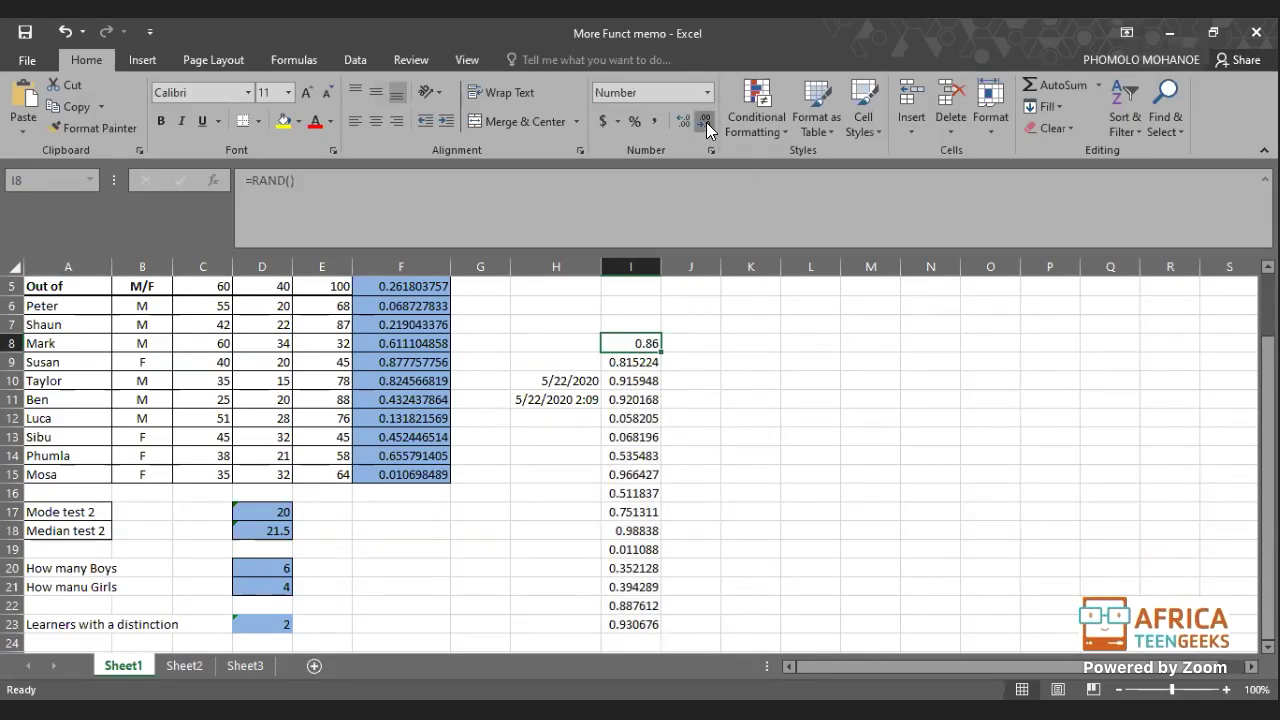
{"action": "left_click", "coordinate": [706, 122]}
{"action": "left_click", "coordinate": [706, 122]}
- Format the random number in cell I9 to show no decimal places
{"action": "left_click", "coordinate": [628, 358]}
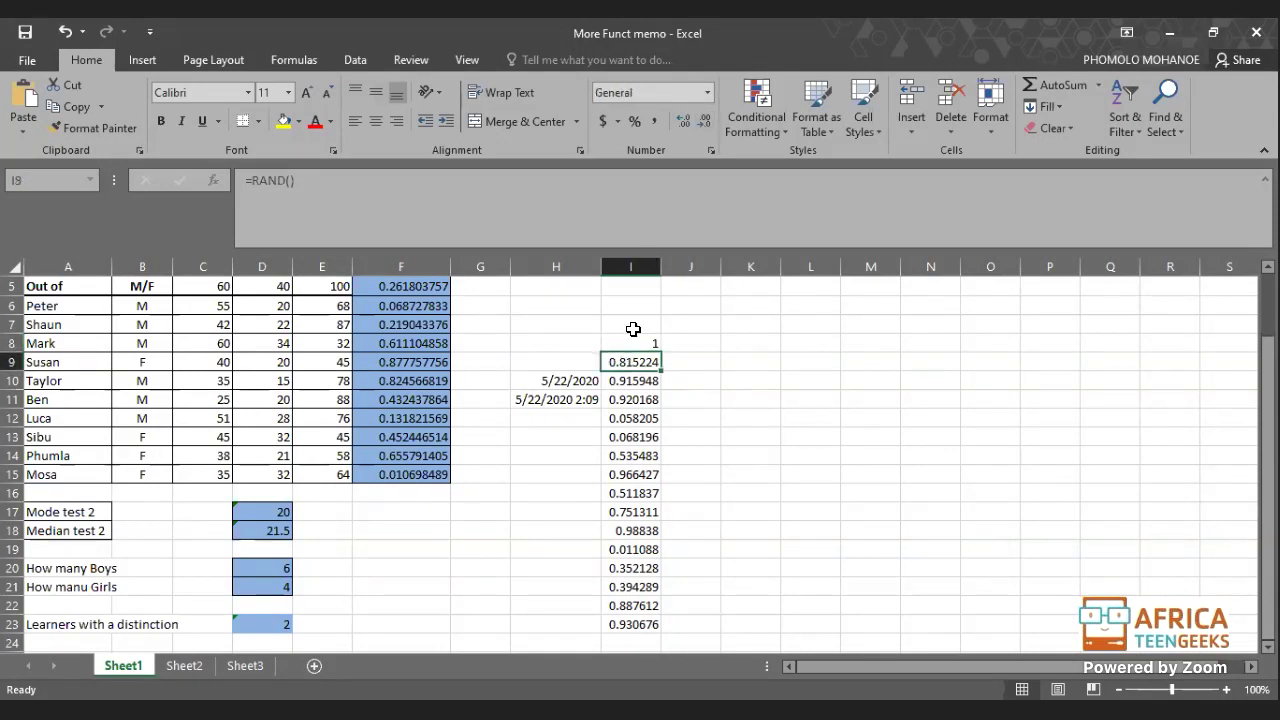
{"action": "left_click", "coordinate": [704, 122]}
{"action": "left_click", "coordinate": [704, 122]}
{"action": "left_click", "coordinate": [704, 122]}
{"action": "left_click", "coordinate": [704, 122]}
{"action": "left_click", "coordinate": [704, 122]}
{"action": "left_click", "coordinate": [704, 122]}
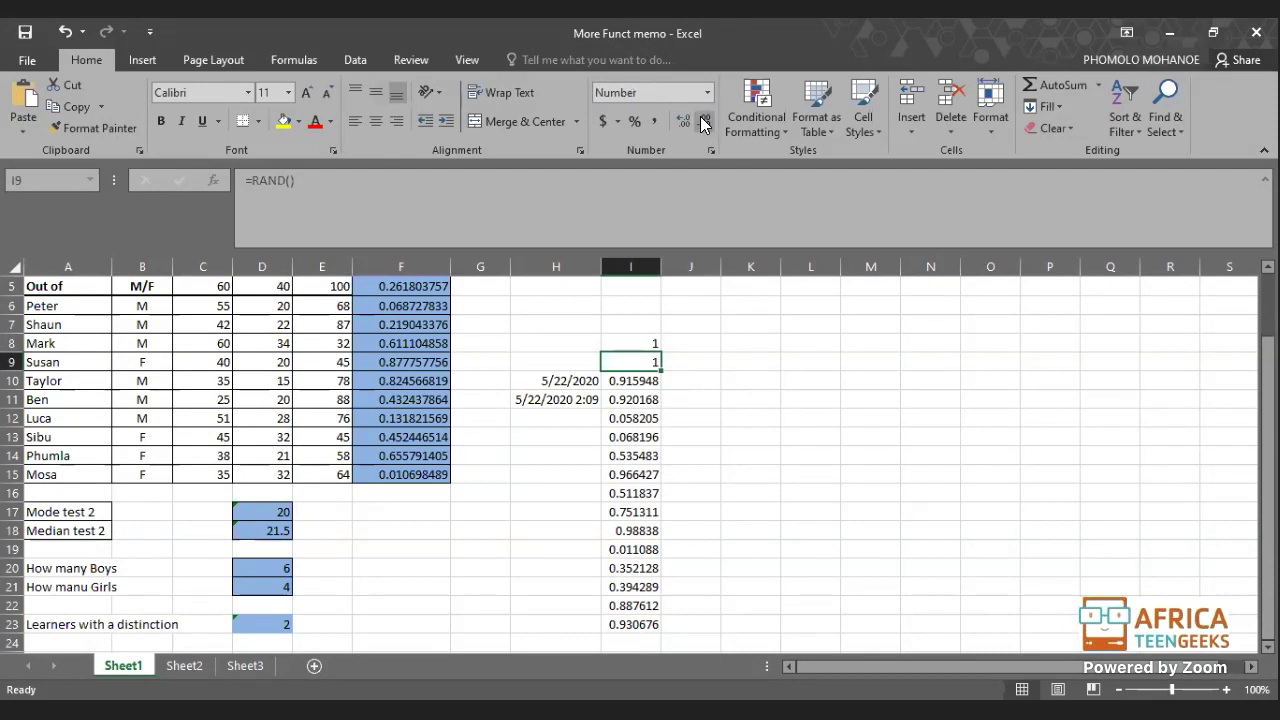
- Decrease the decimals of the random number in cell I10 until it shows as a whole number
{"action": "left_click", "coordinate": [636, 382]}
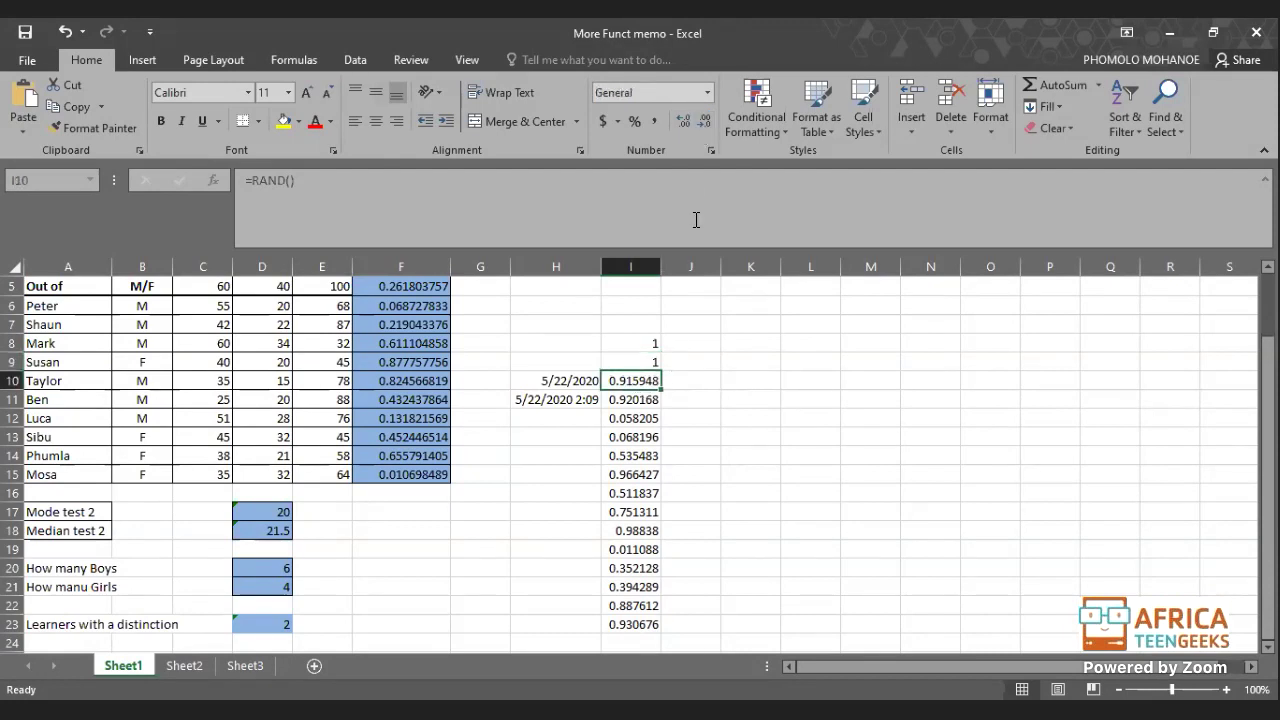
{"action": "left_click", "coordinate": [704, 121]}
{"action": "left_click", "coordinate": [704, 121]}
{"action": "left_click", "coordinate": [704, 121]}
{"action": "left_click", "coordinate": [704, 121]}
{"action": "left_click", "coordinate": [704, 121]}
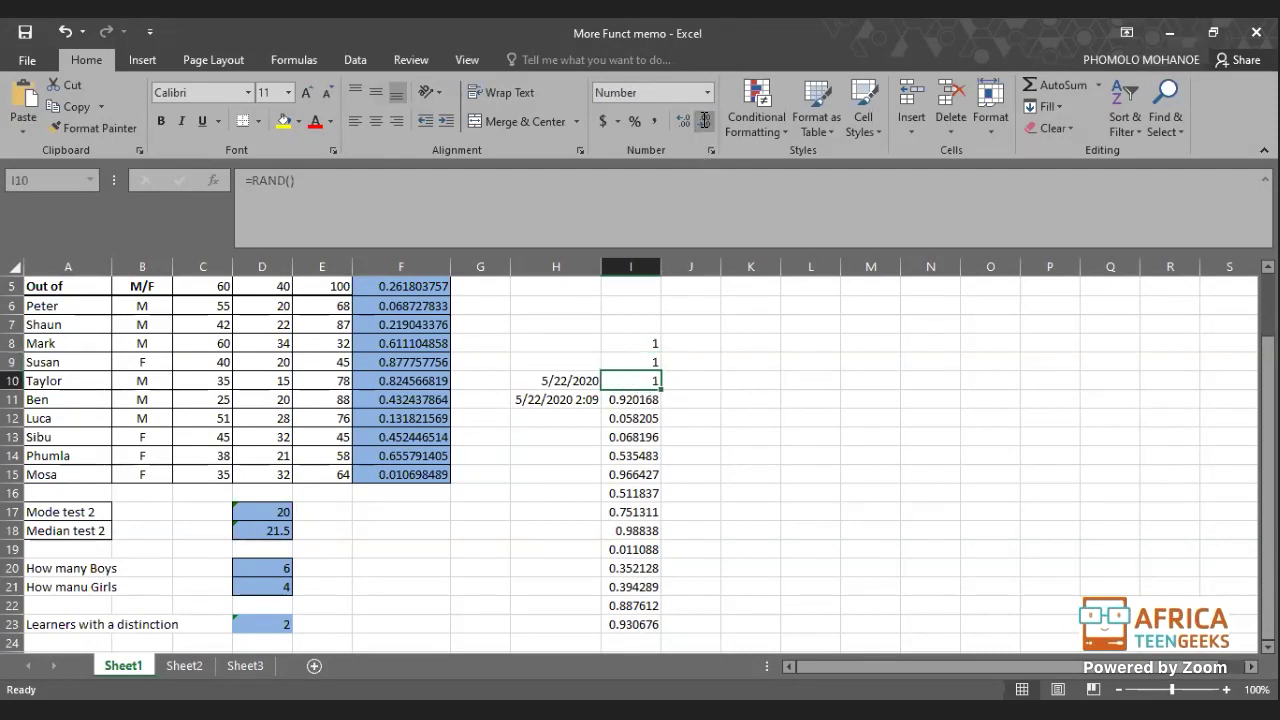
- Reduce the displayed decimals of the random number in cell I12 to zero
{"action": "left_click", "coordinate": [636, 420]}
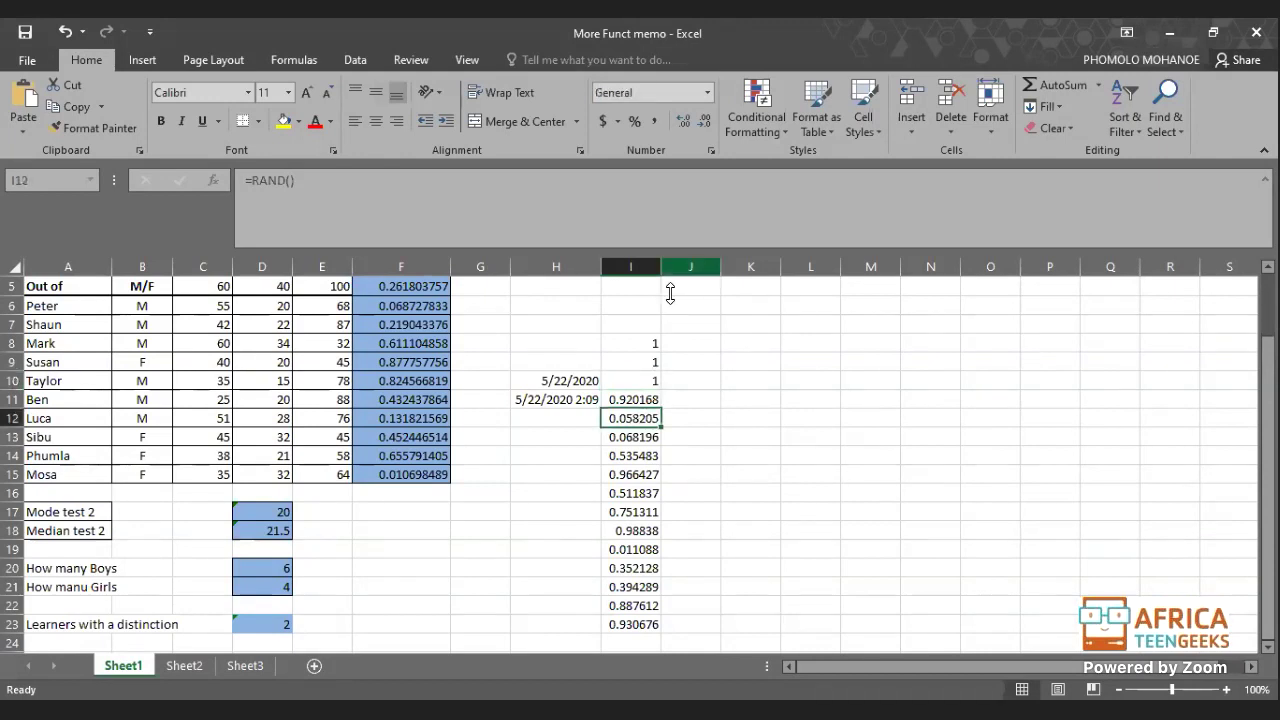
{"action": "left_click", "coordinate": [703, 121]}
{"action": "left_click", "coordinate": [703, 121]}
{"action": "left_click", "coordinate": [703, 121]}
{"action": "left_click", "coordinate": [703, 121]}
{"action": "left_click", "coordinate": [703, 121]}
{"action": "left_click", "coordinate": [703, 121]}
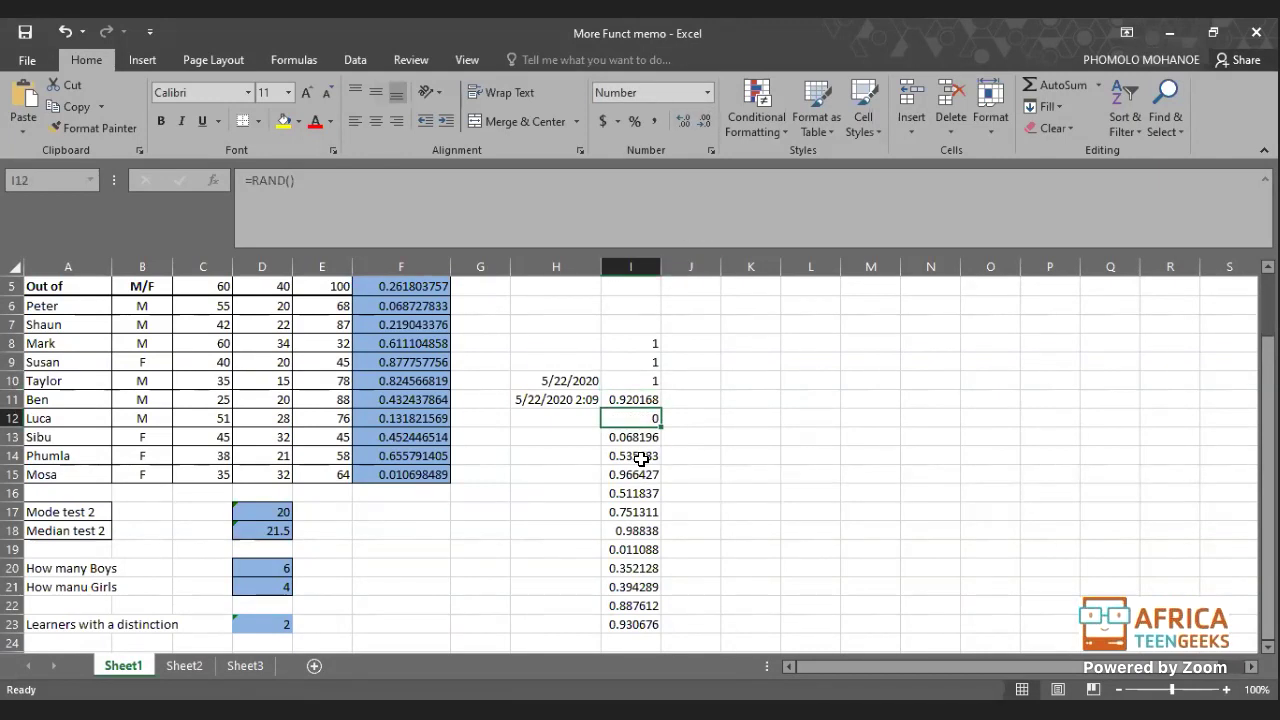
- Decrease the decimals of the random number in cell I14 until it shows as a whole number
{"action": "left_click", "coordinate": [640, 456]}
{"action": "left_click", "coordinate": [703, 121]}
{"action": "left_click", "coordinate": [703, 121]}
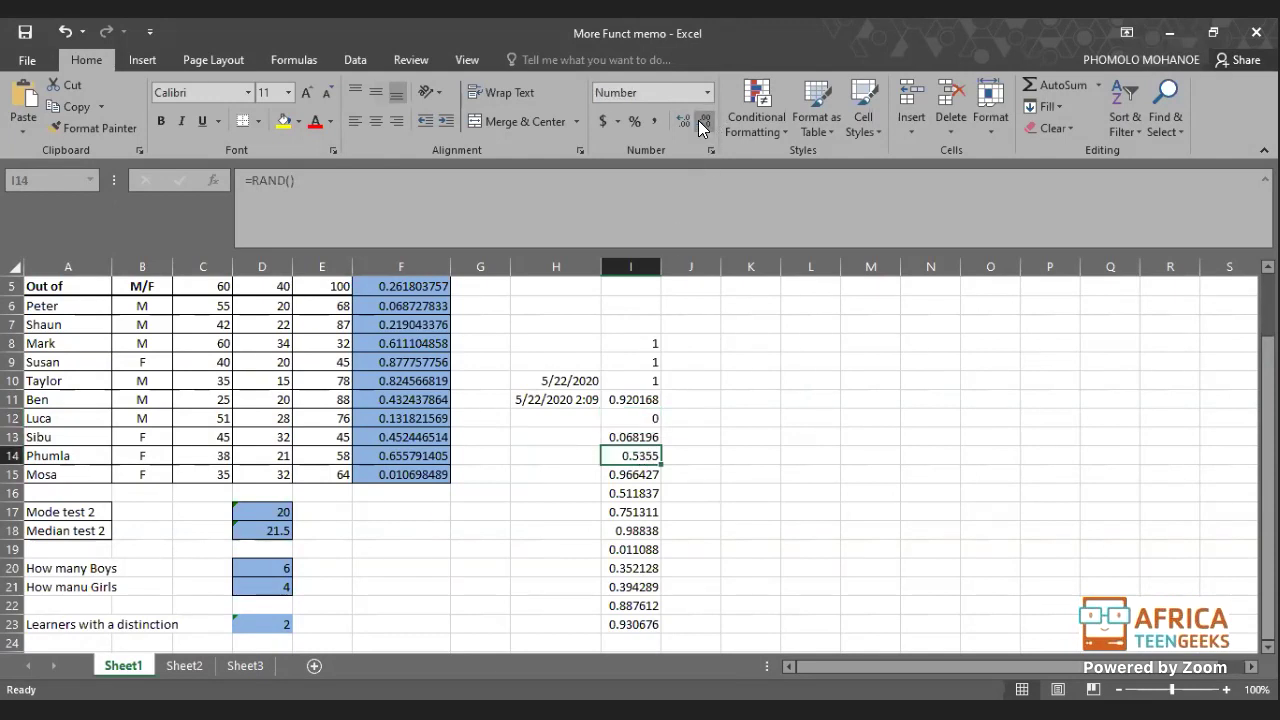
{"action": "left_click", "coordinate": [703, 121]}
{"action": "left_click", "coordinate": [703, 121]}
{"action": "left_click", "coordinate": [703, 121]}
{"action": "left_click", "coordinate": [703, 121]}
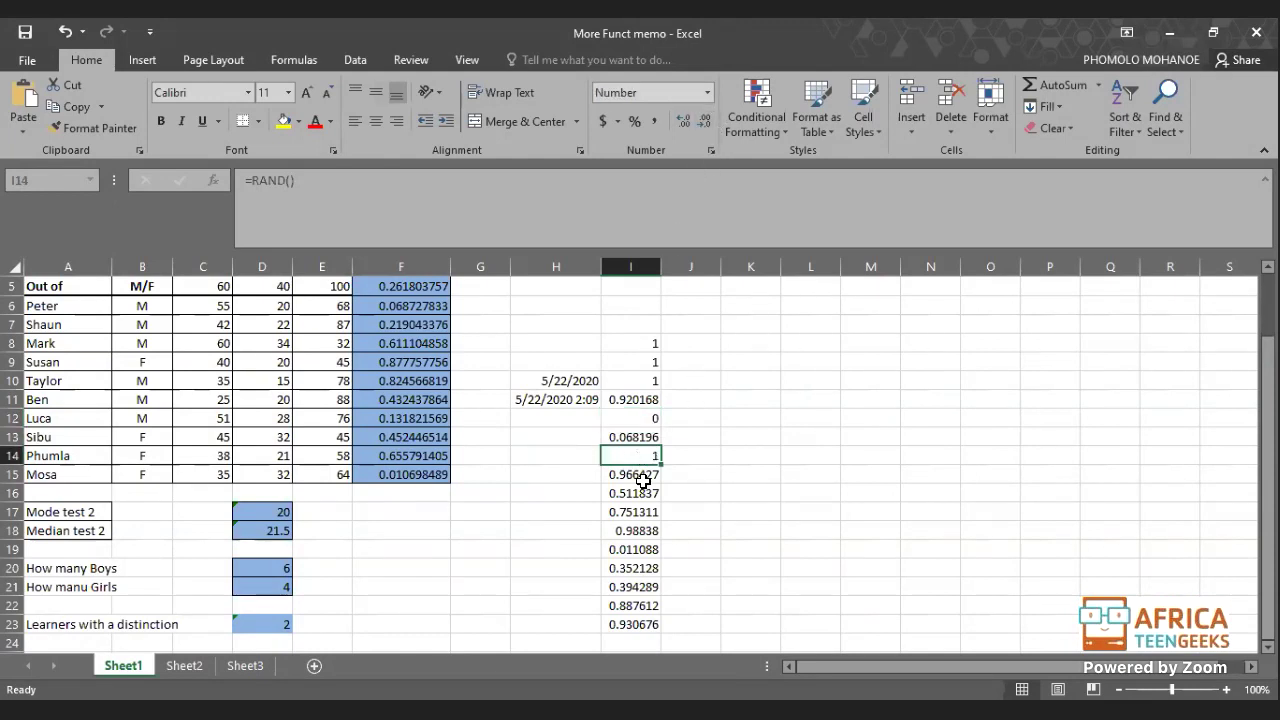
- Format the random number in cell I19 to show no decimal places
{"action": "left_click", "coordinate": [639, 550]}
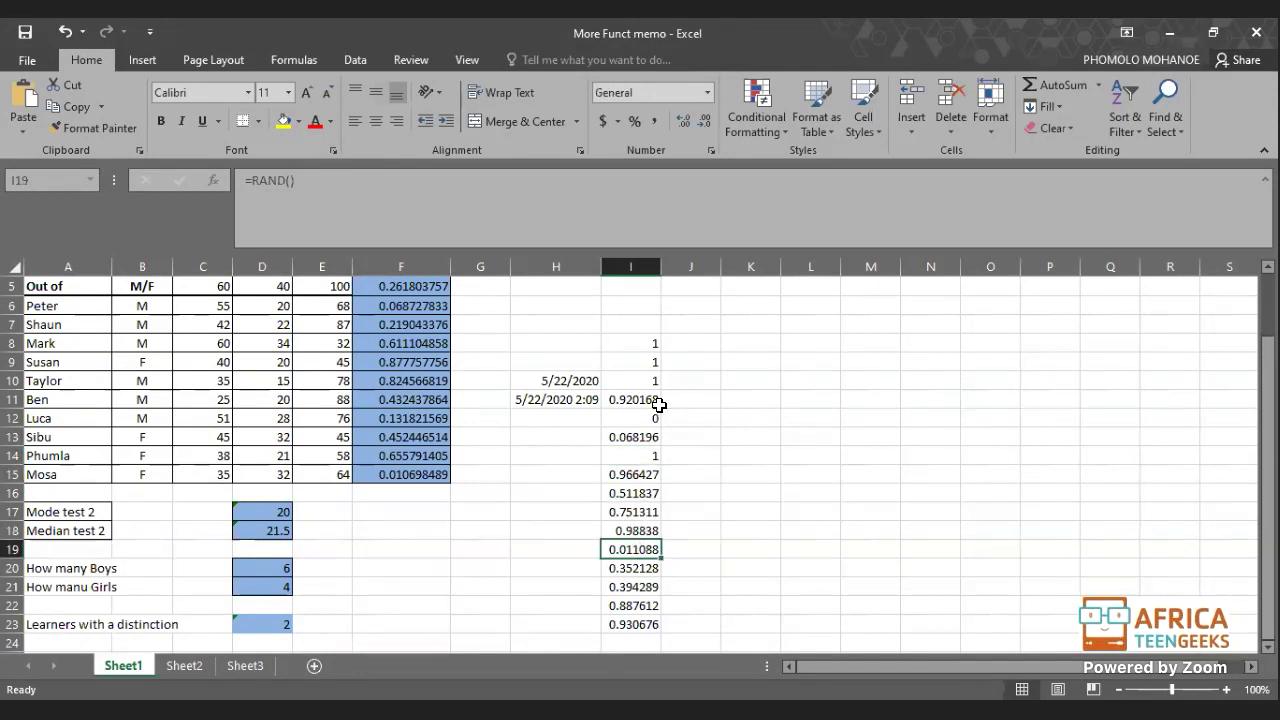
{"action": "left_click", "coordinate": [703, 120]}
{"action": "left_click", "coordinate": [703, 120]}
{"action": "left_click", "coordinate": [703, 120]}
{"action": "left_click", "coordinate": [703, 120]}
{"action": "left_click", "coordinate": [703, 120]}
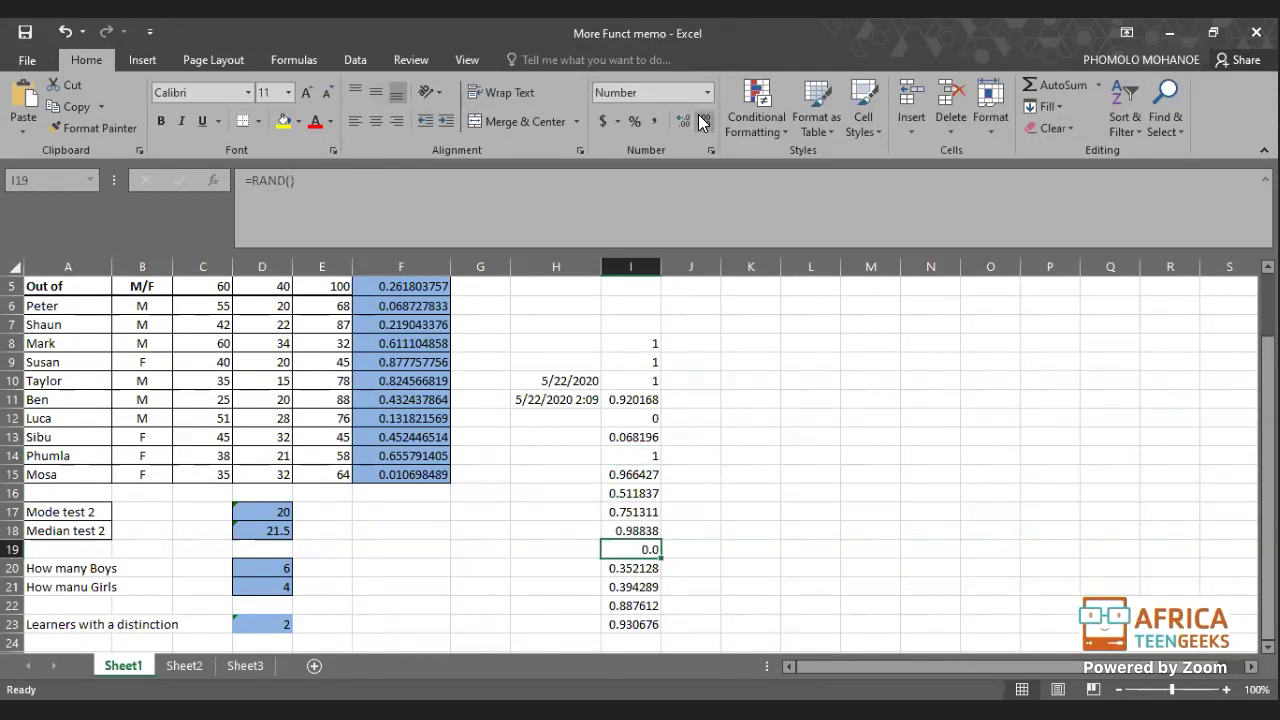
{"action": "left_click", "coordinate": [703, 120]}
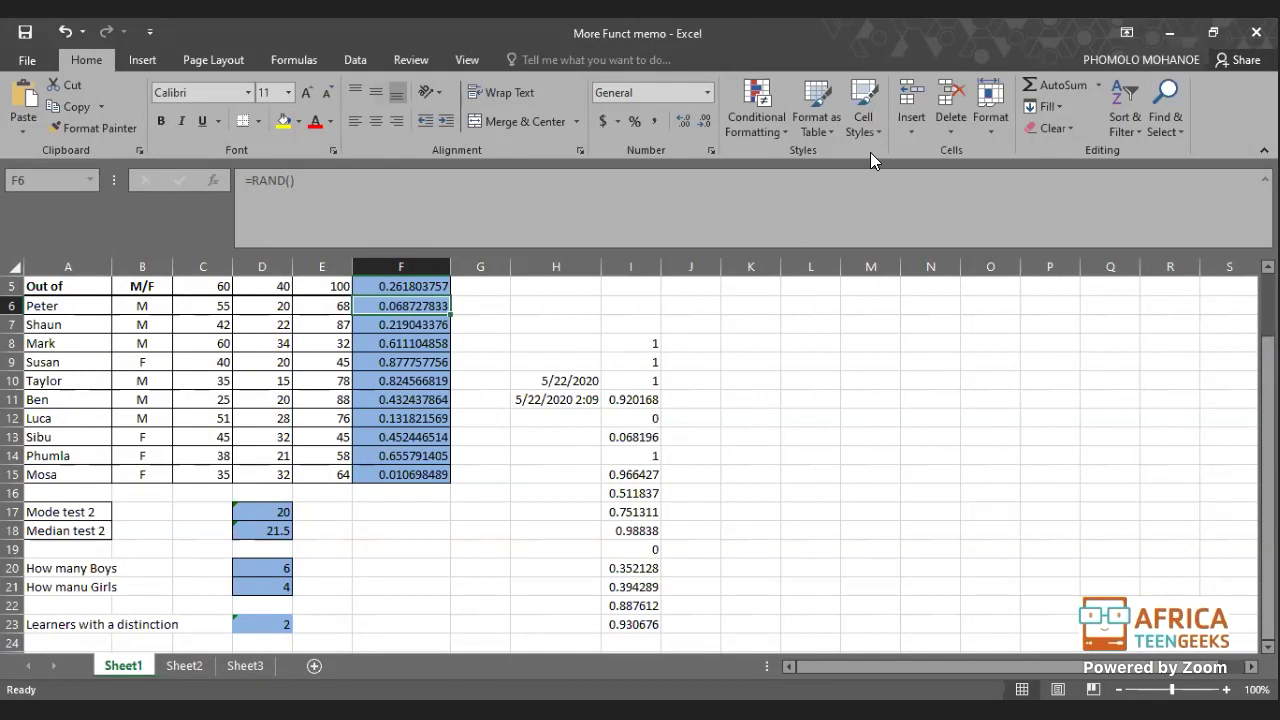
- Switch to the presentation slide explaining the RAND function
{"action": "key", "text": "alt+Tab"}
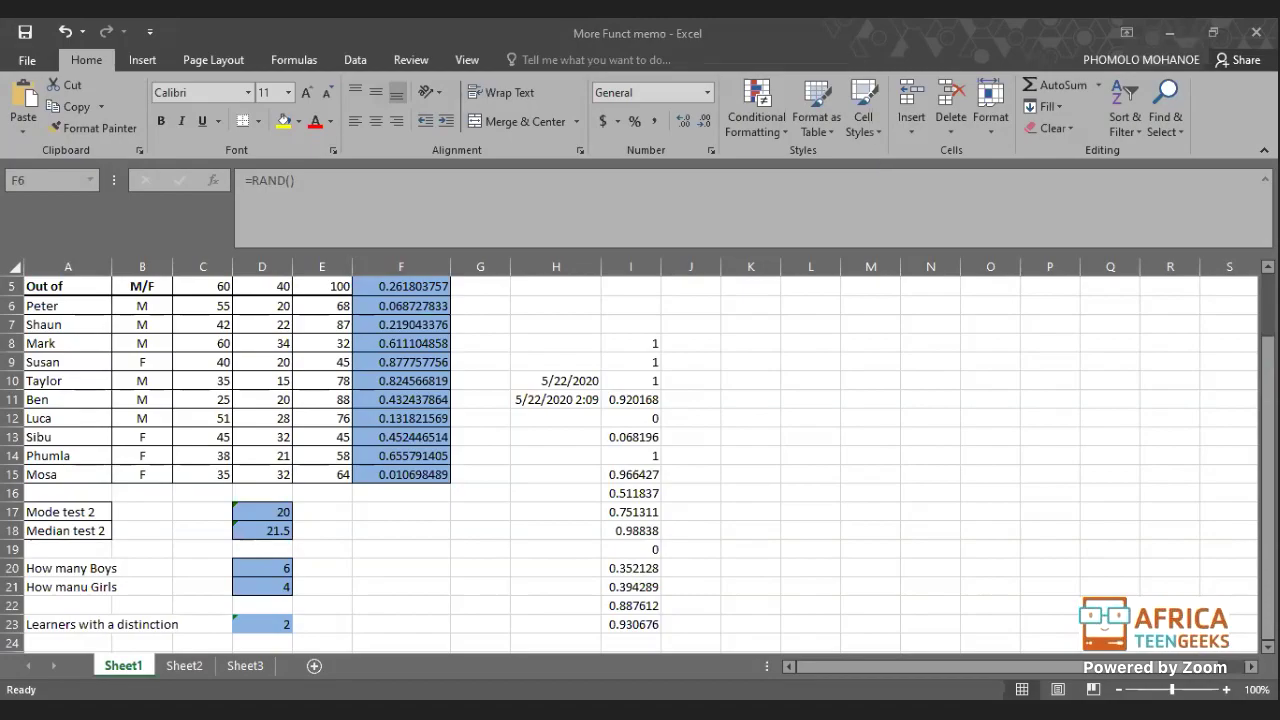
{"action": "left_click", "coordinate": [1035, 686]}
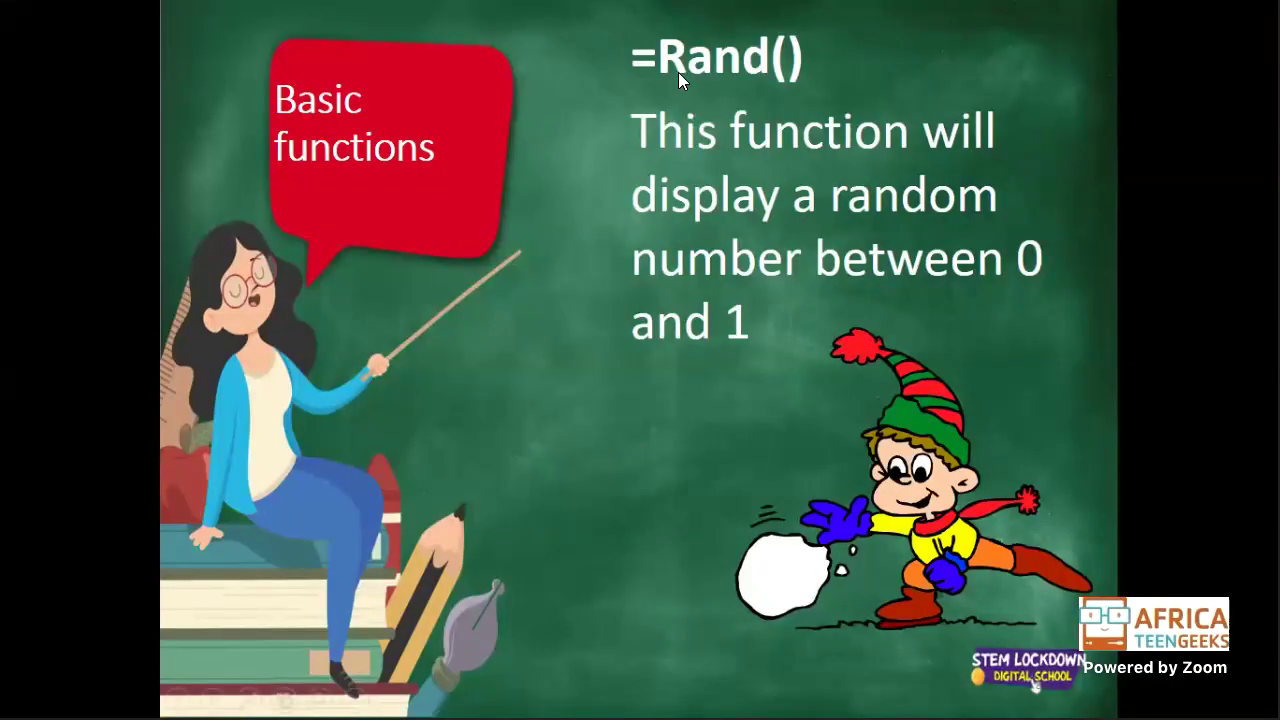
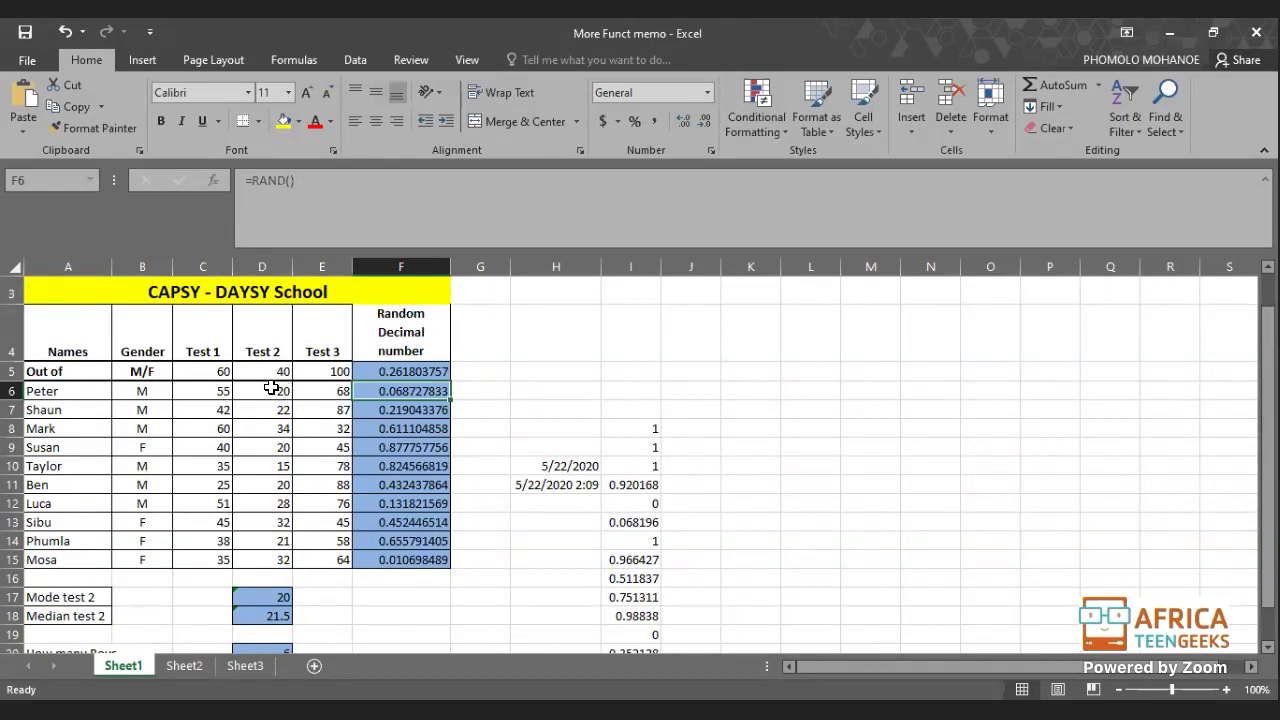
- Inspect the repeated Test 2 marks in cells D6, D9 and D11
{"action": "left_click", "coordinate": [271, 389]}
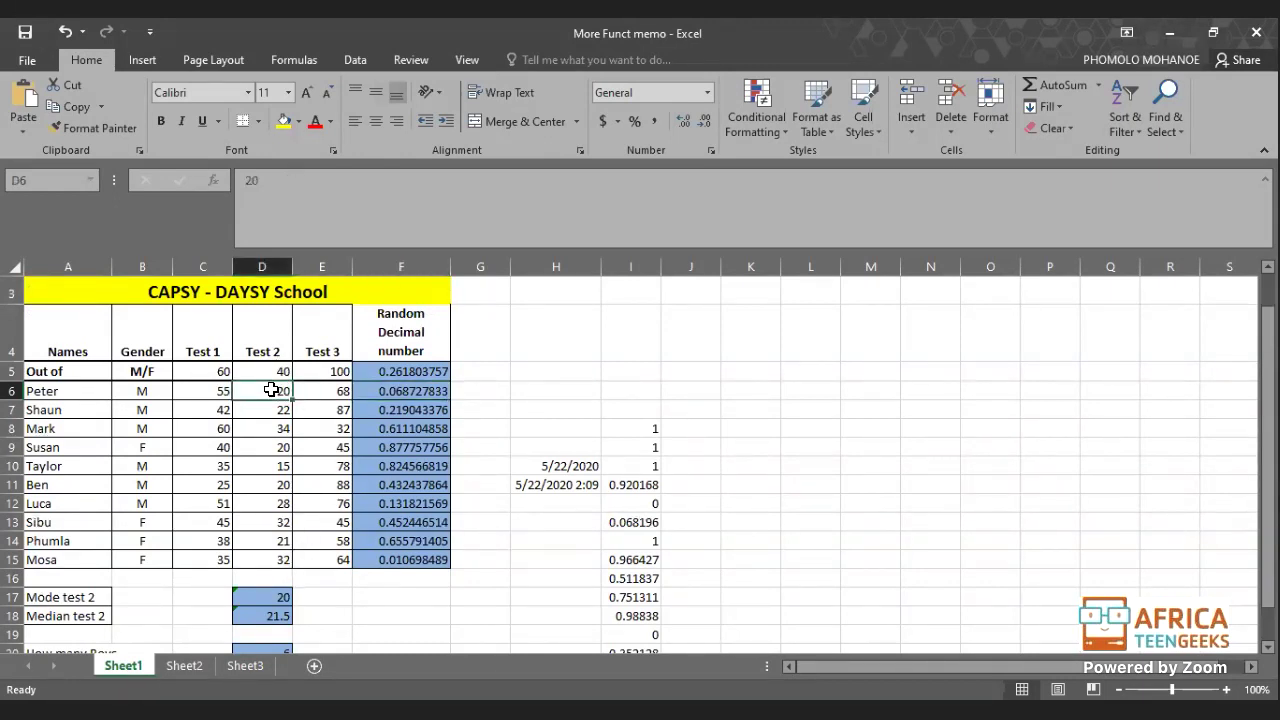
{"action": "left_click", "coordinate": [267, 450]}
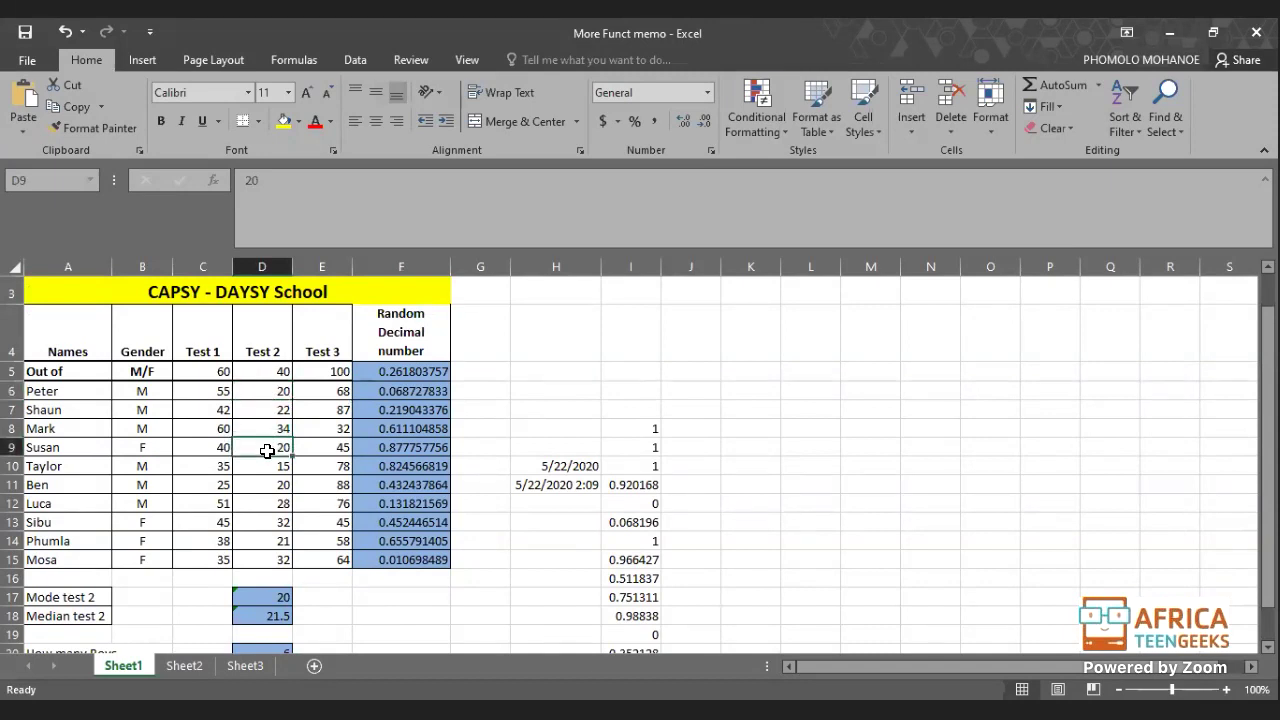
{"action": "left_click", "coordinate": [267, 485]}
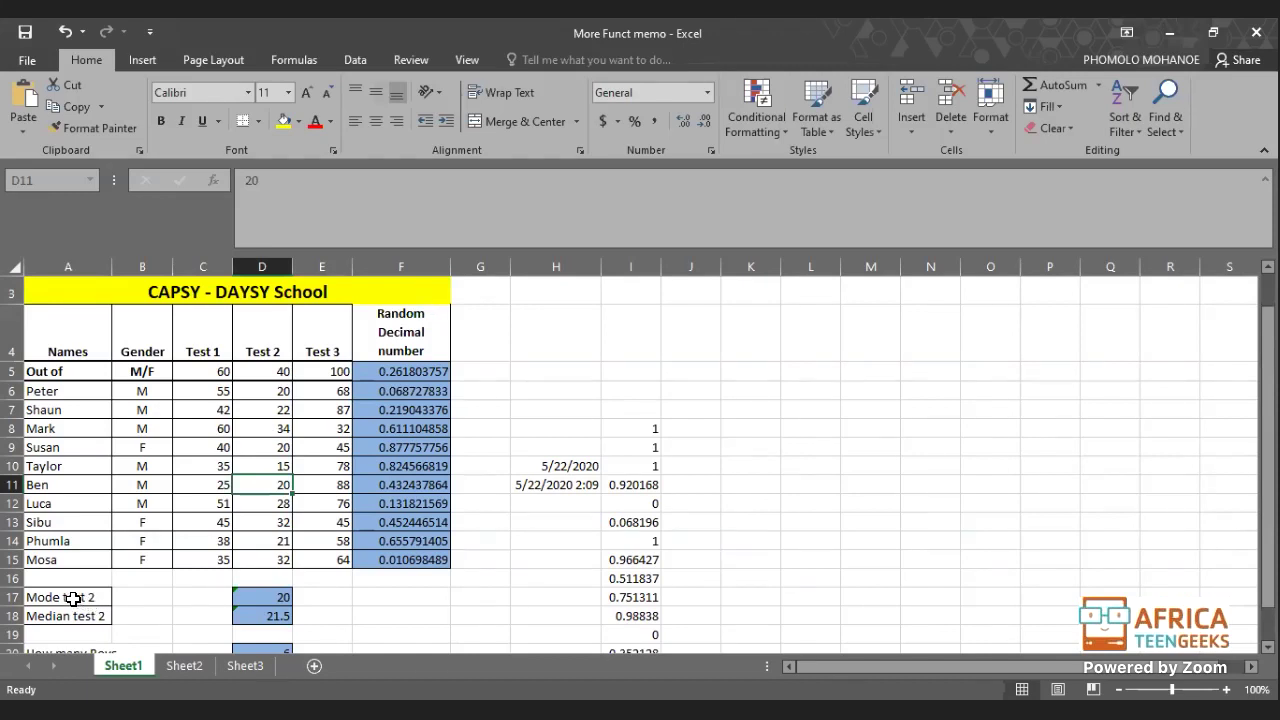
- Enter a MODE formula over the Test 2 marks D6:D15 in cell F17
{"action": "left_click", "coordinate": [391, 591]}
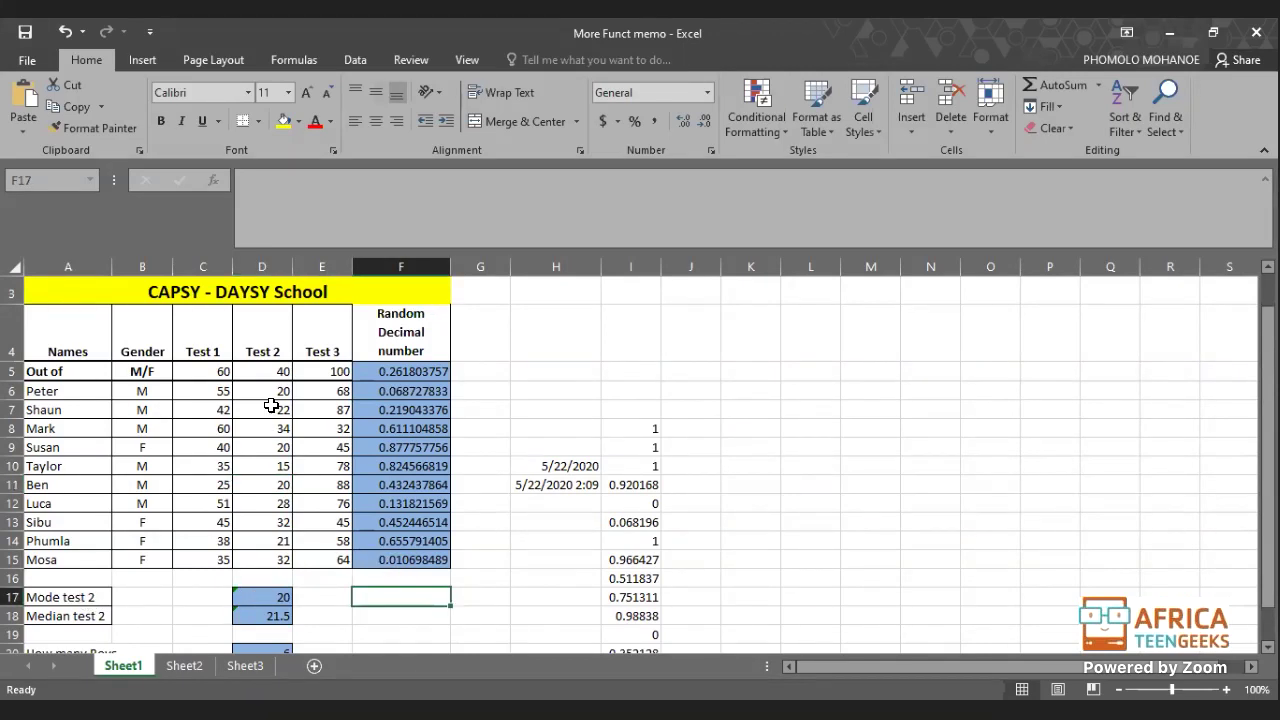
{"action": "type", "text": "="}
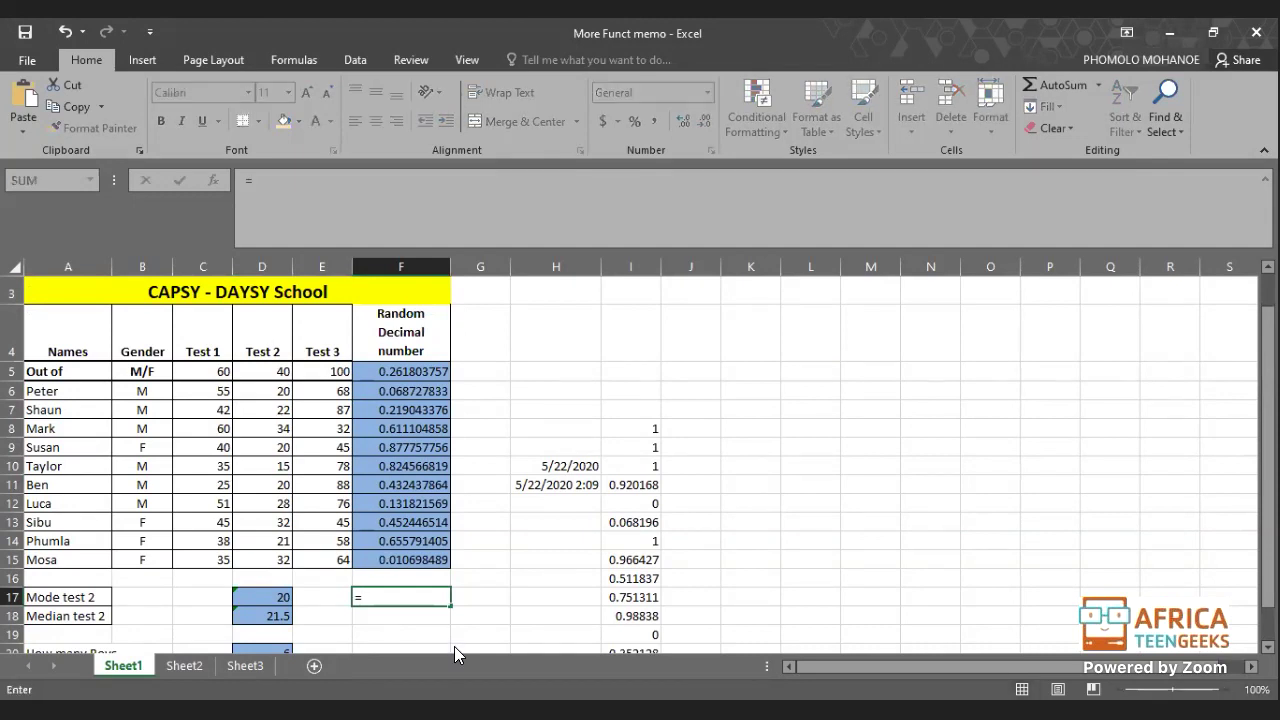
{"action": "type", "text": "mo"}
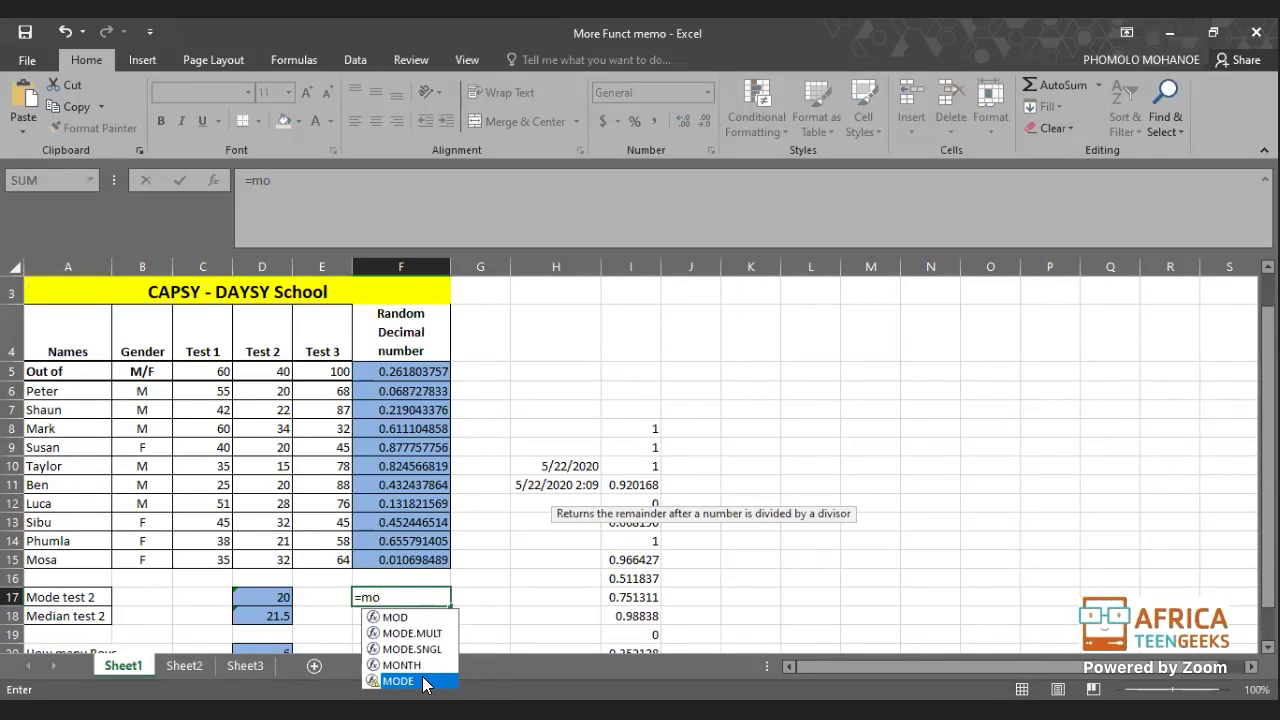
{"action": "double_click", "coordinate": [424, 684]}
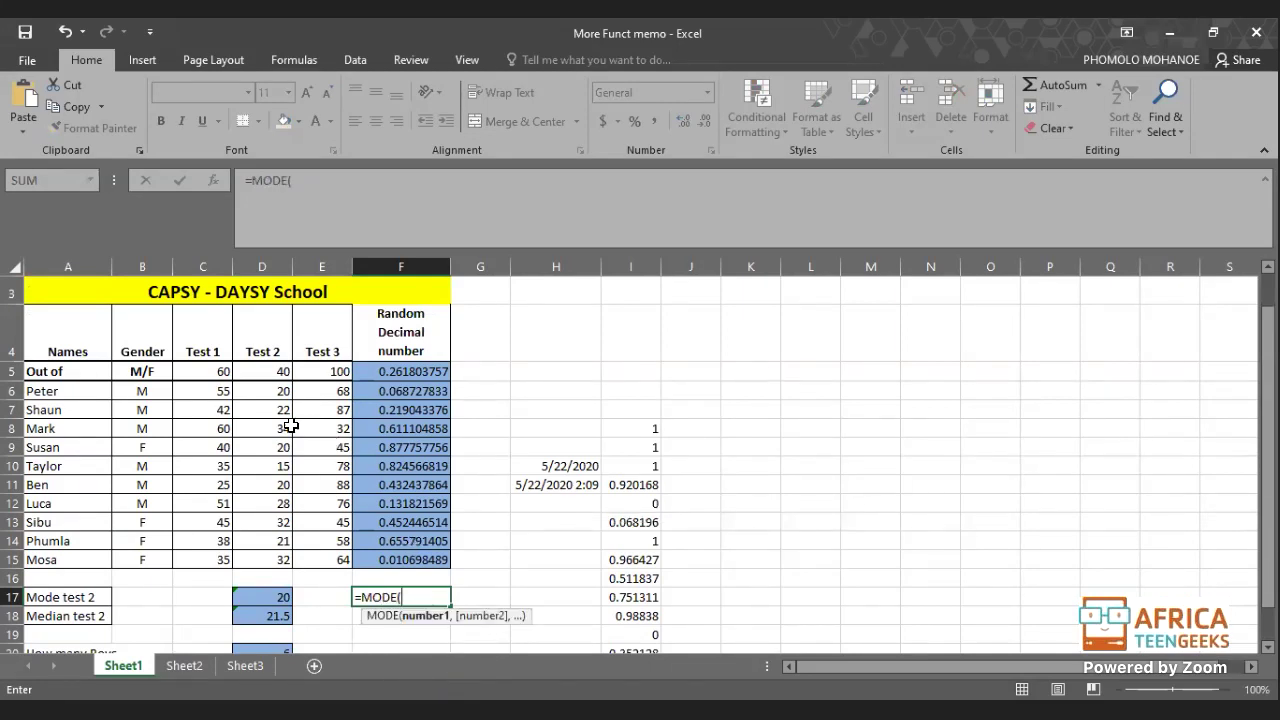
{"action": "left_click", "coordinate": [255, 397]}
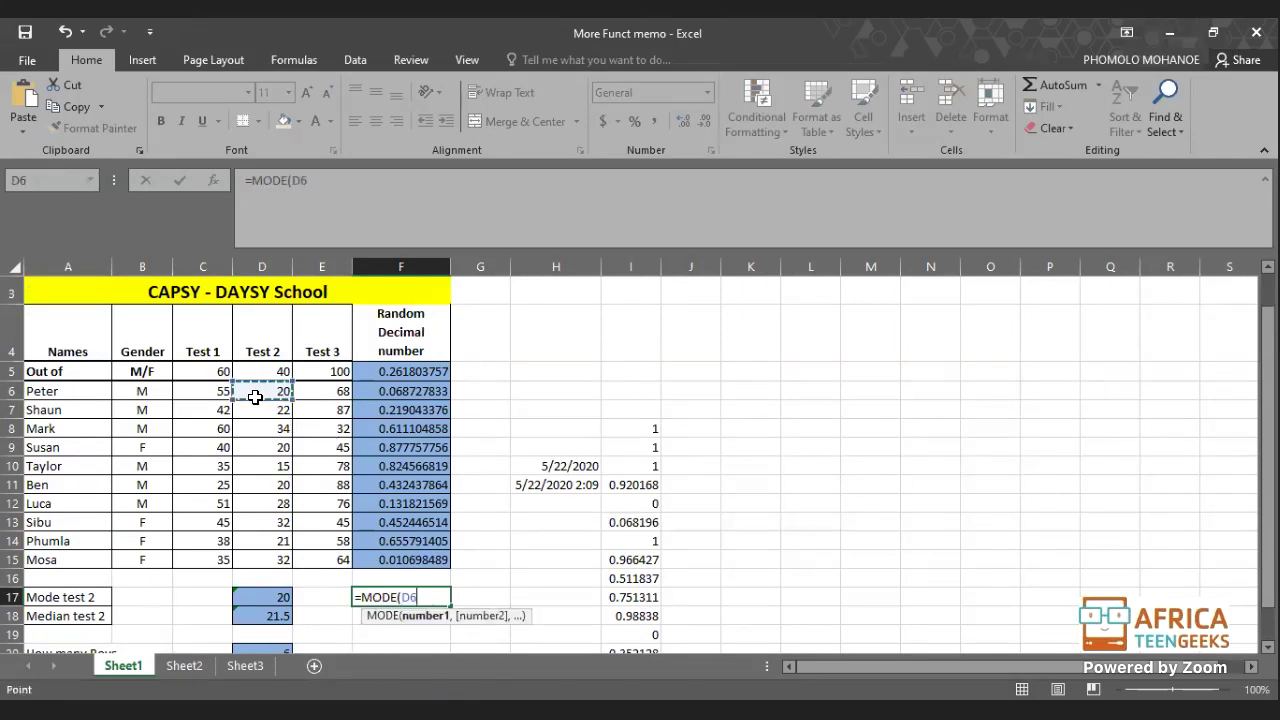
{"action": "left_click_drag", "start_coordinate": [255, 397], "coordinate": [268, 560]}
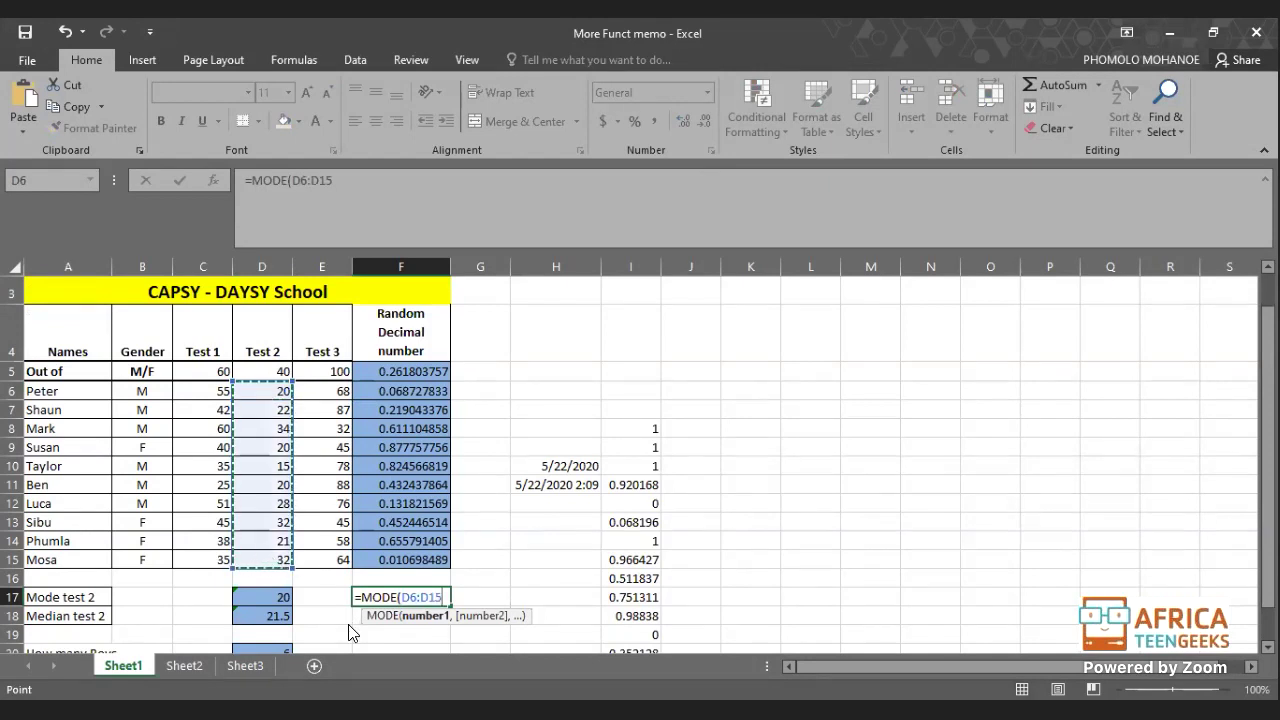
{"action": "key", "text": "Return"}
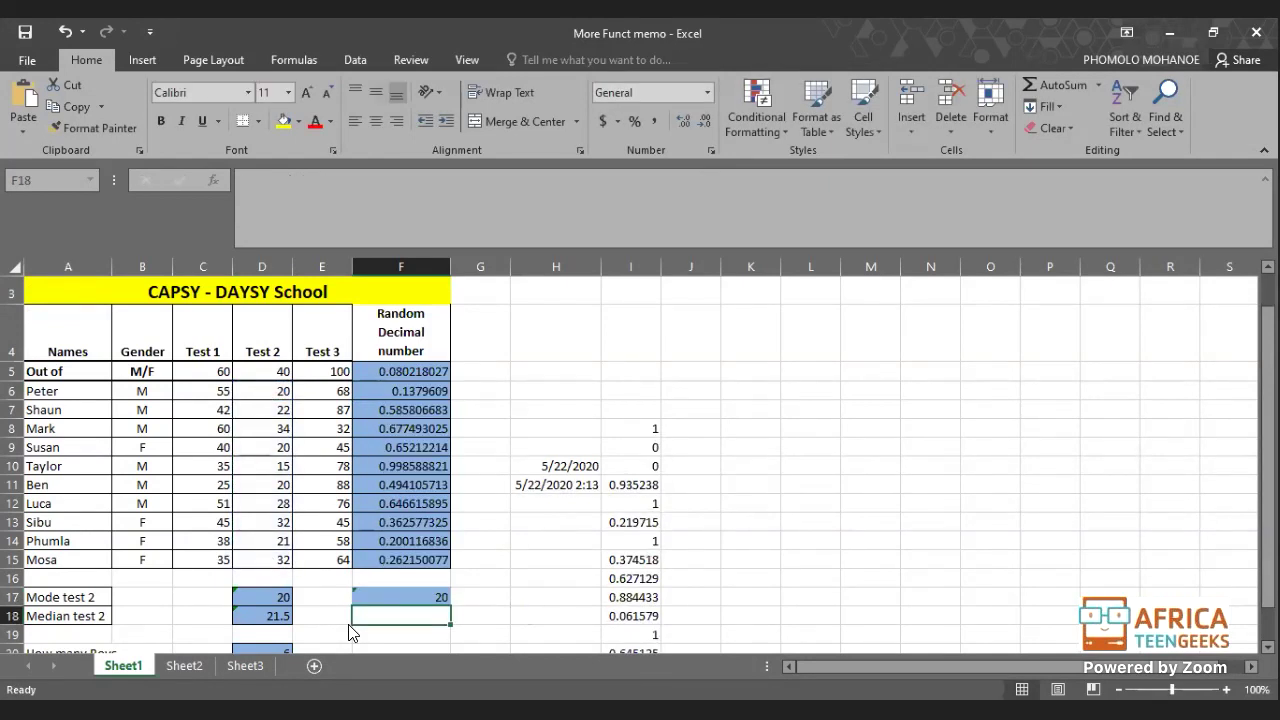
- Compare the mode in F17 with the existing formula in D17, and check the marks in D9 and D11
{"action": "left_click", "coordinate": [432, 598]}
{"action": "left_click", "coordinate": [277, 597]}
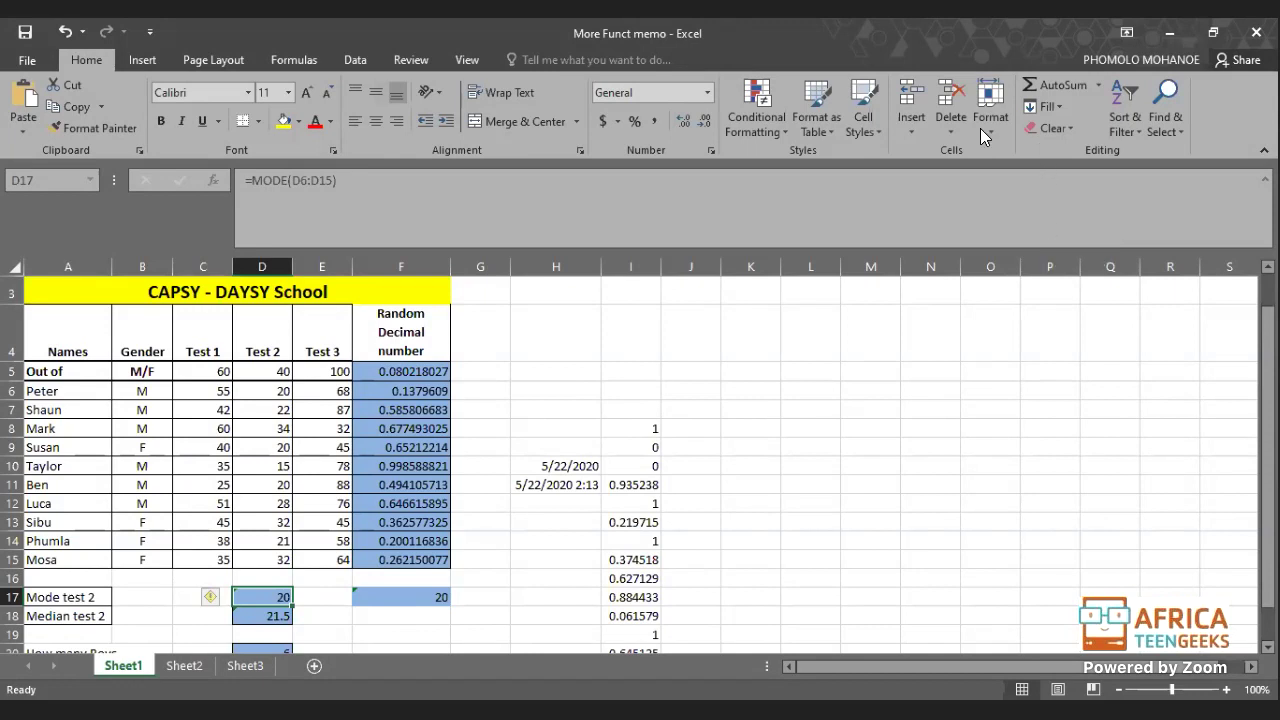
{"action": "left_click", "coordinate": [273, 447]}
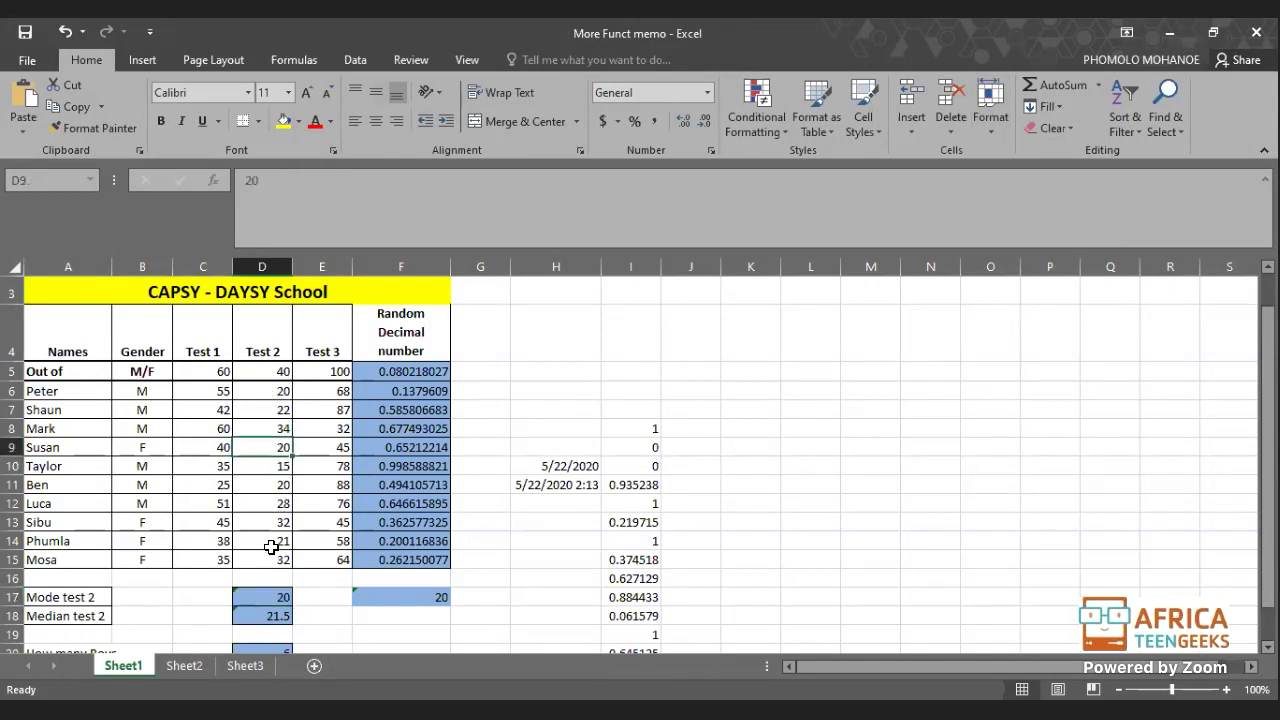
{"action": "left_click", "coordinate": [267, 484]}
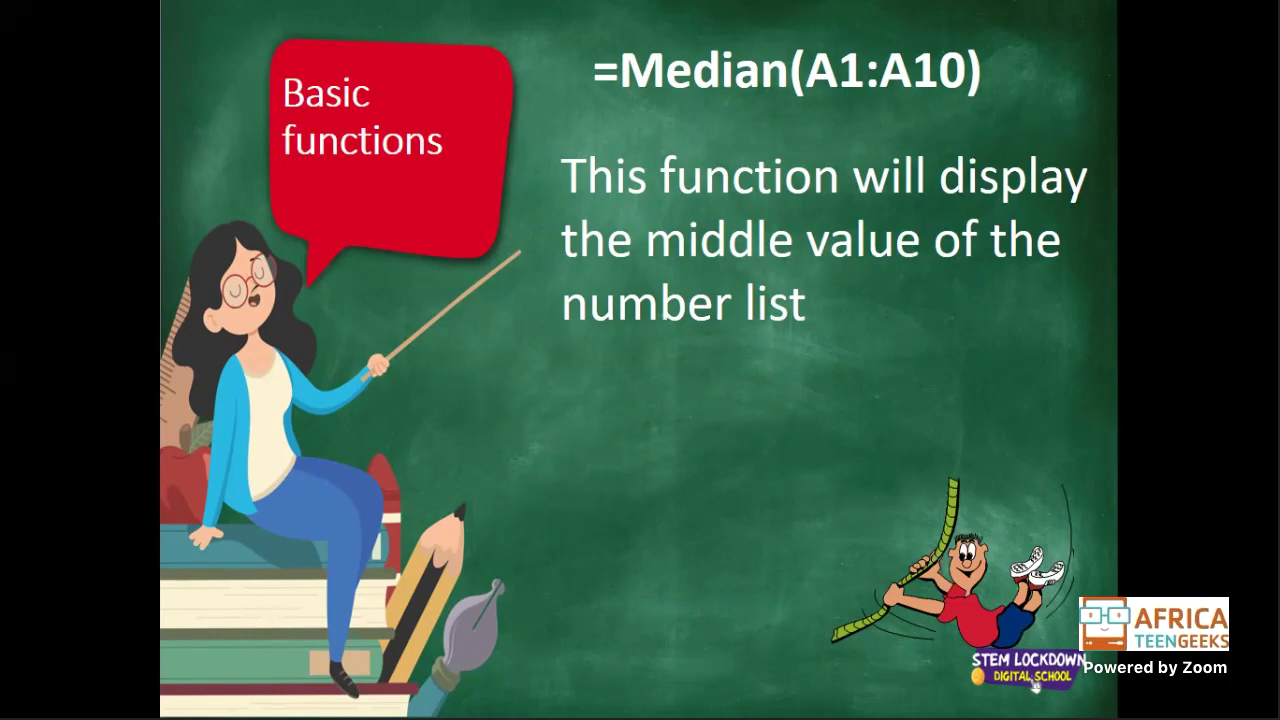
- Switch from the Median slide back to the Excel workbook and examine the Test 2 median formula in cell D18
{"action": "key", "text": "alt+Tab"}
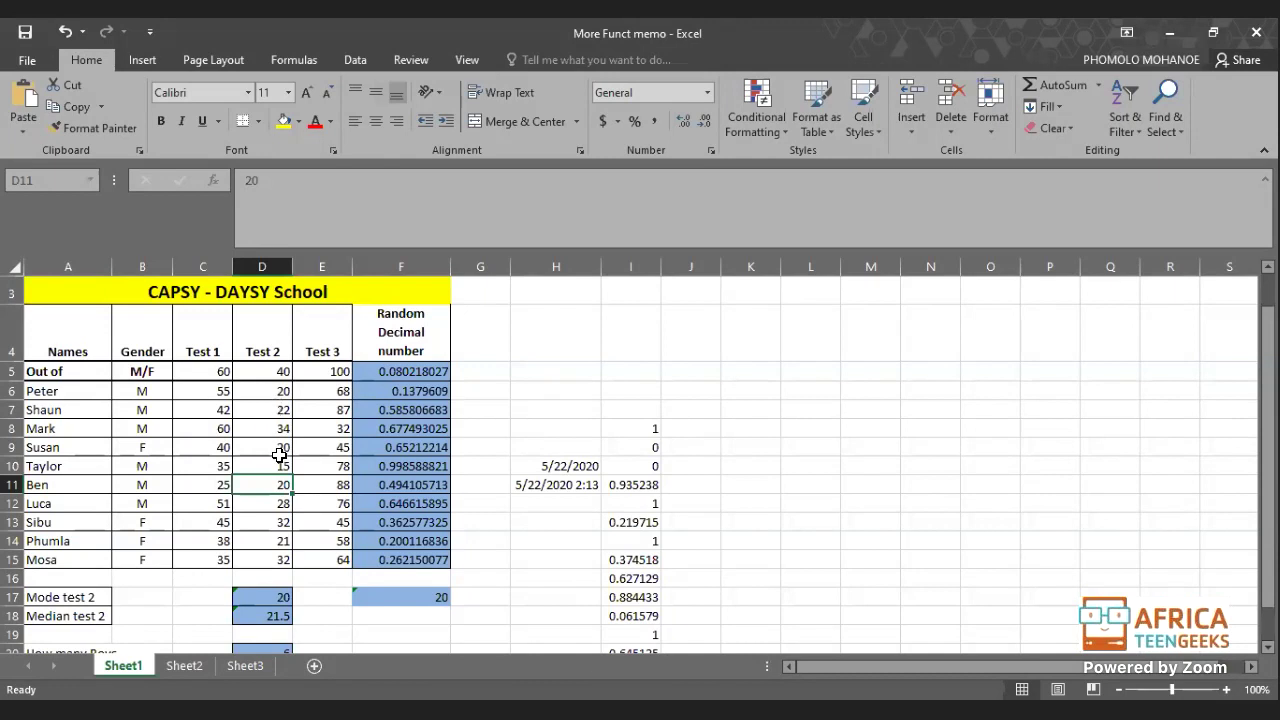
{"action": "left_click", "coordinate": [260, 619]}
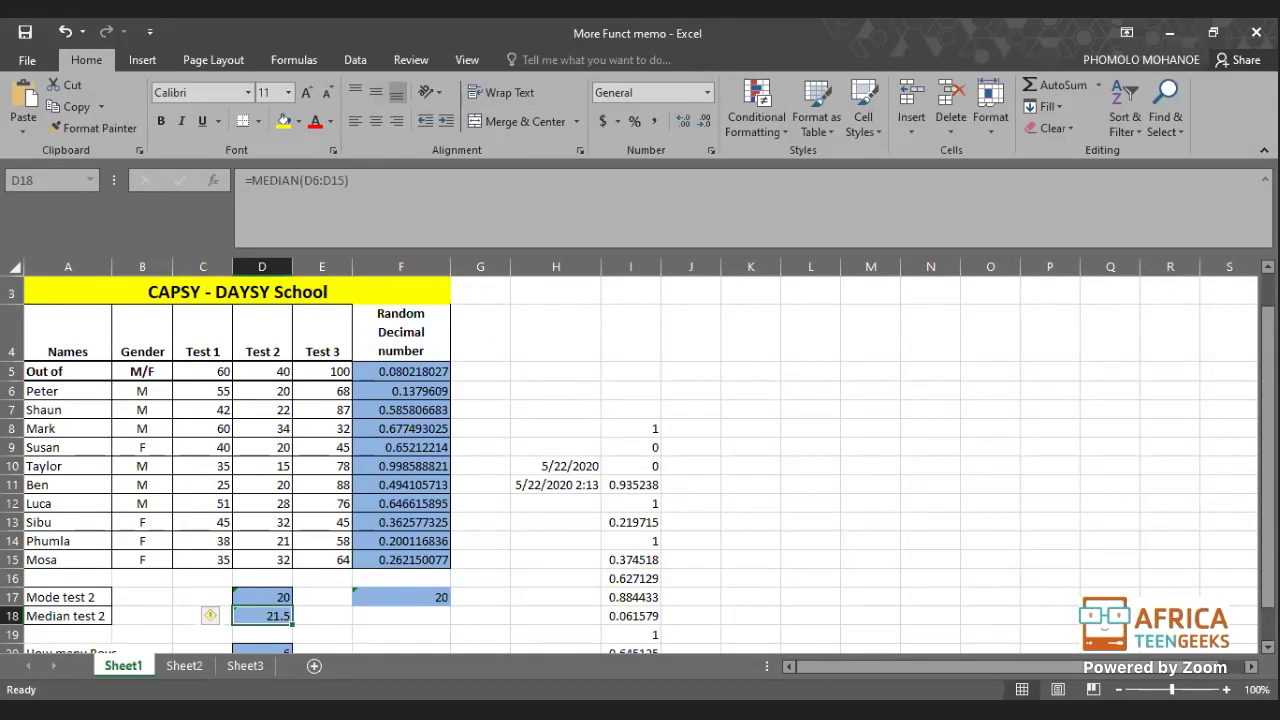
{"action": "left_click_drag", "start_coordinate": [1268, 335], "coordinate": [1268, 349]}
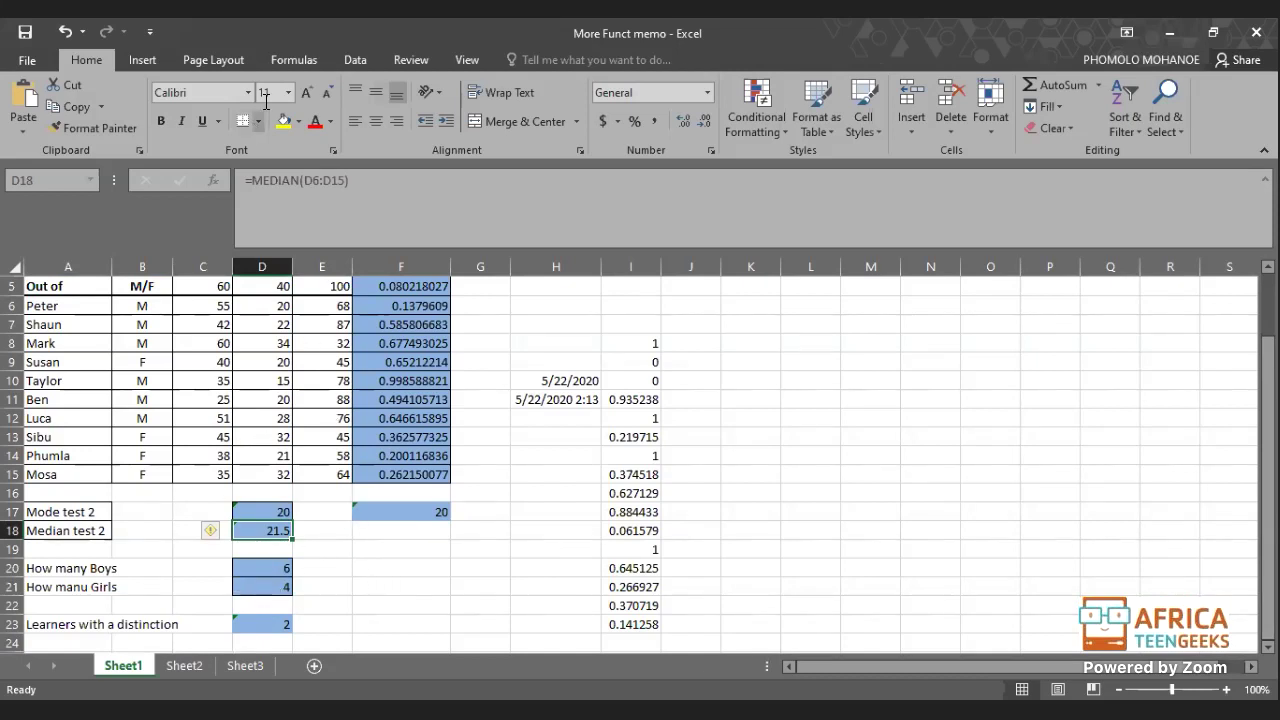
- Browse the function library's additional categories, including the Statistical, Engineering and Compatibility functions, without inserting a function
{"action": "left_click", "coordinate": [294, 60]}
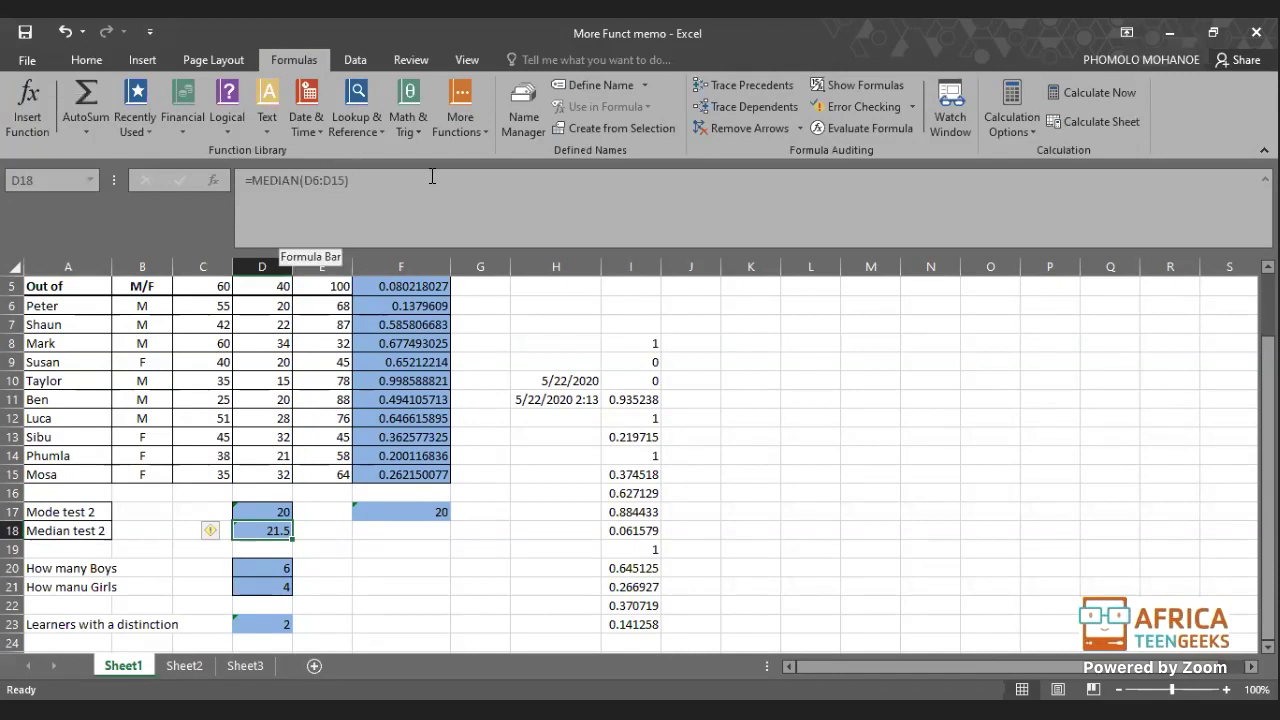
{"action": "left_click", "coordinate": [488, 132]}
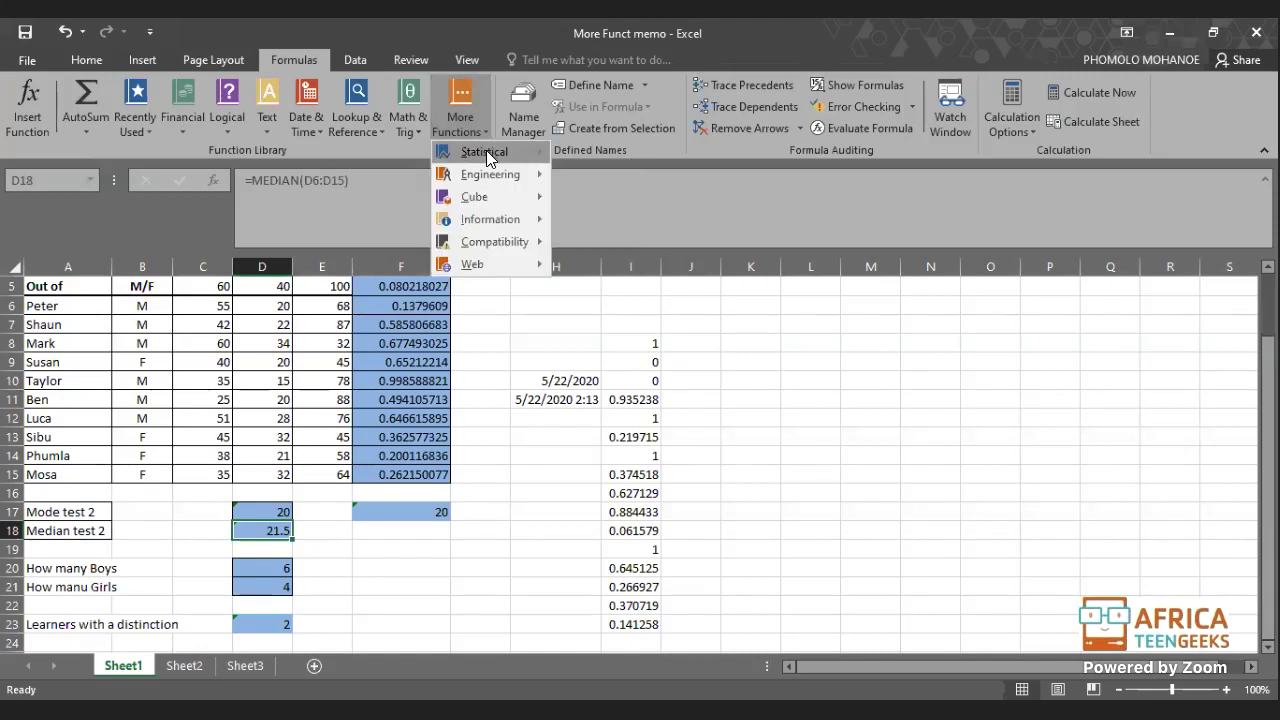
{"action": "mouse_move", "coordinate": [548, 152]}
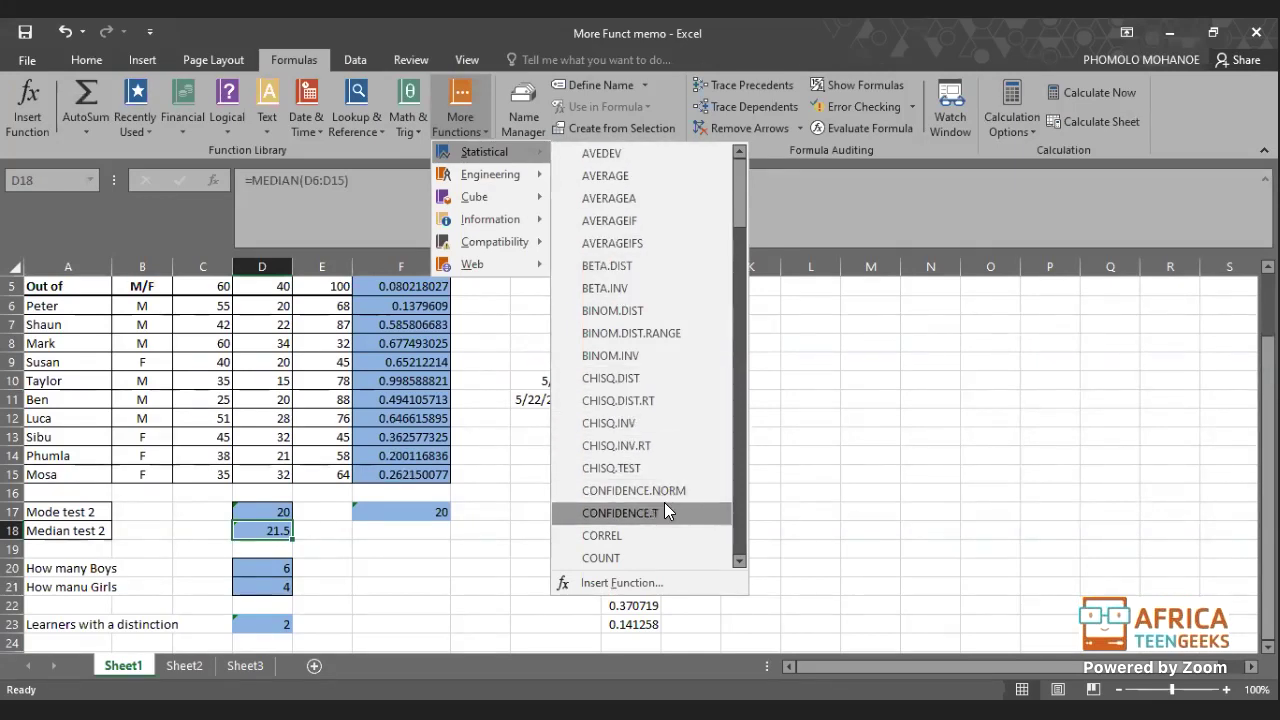
{"action": "left_click_drag", "start_coordinate": [734, 204], "coordinate": [734, 174]}
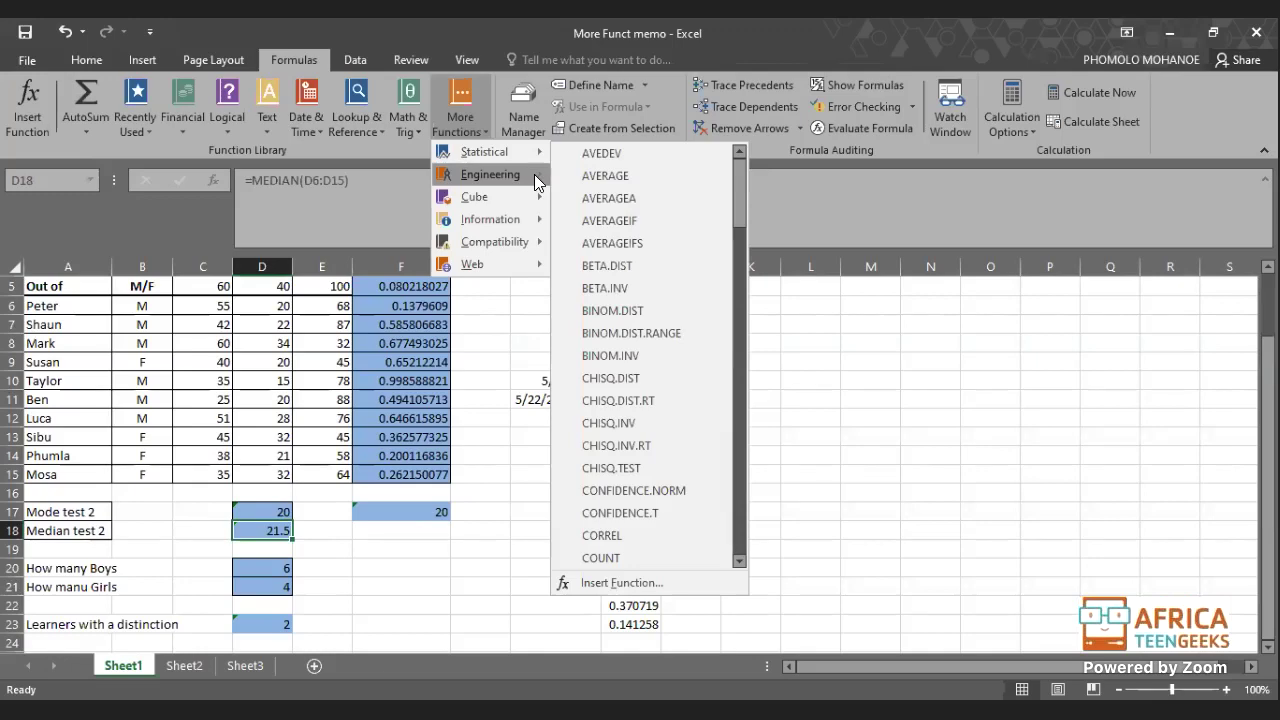
{"action": "mouse_move", "coordinate": [536, 174]}
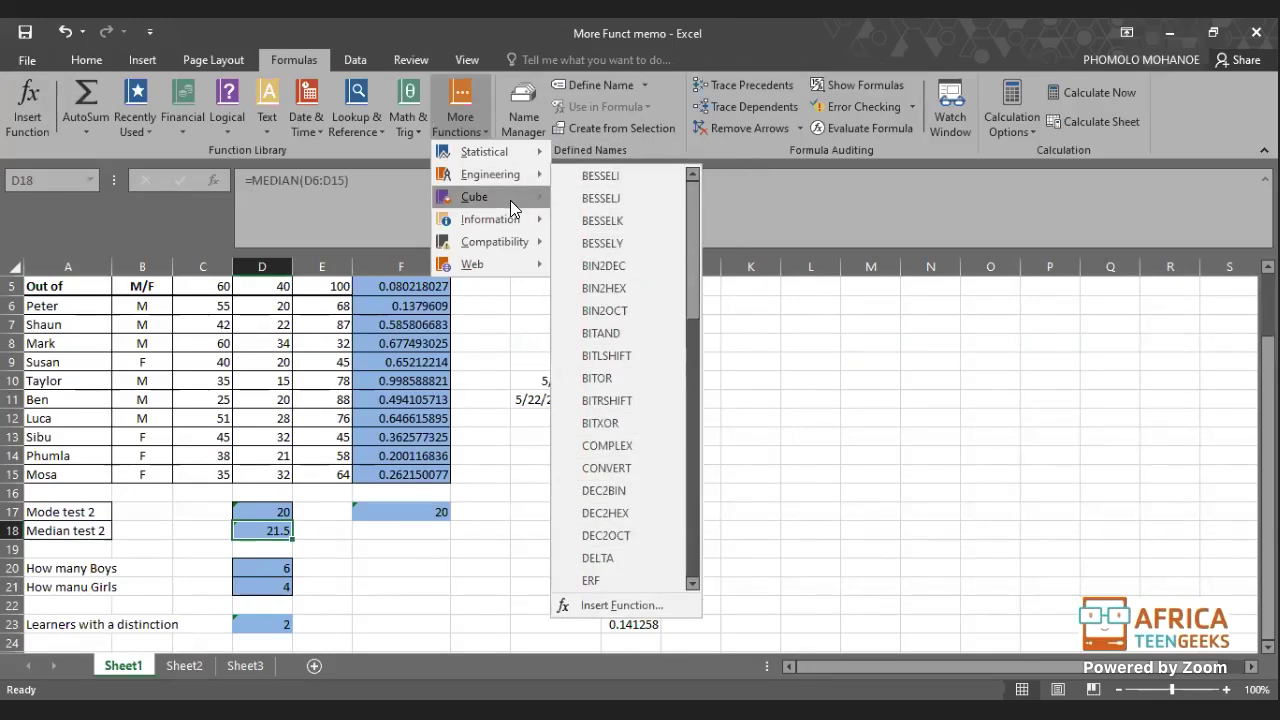
{"action": "mouse_move", "coordinate": [498, 238]}
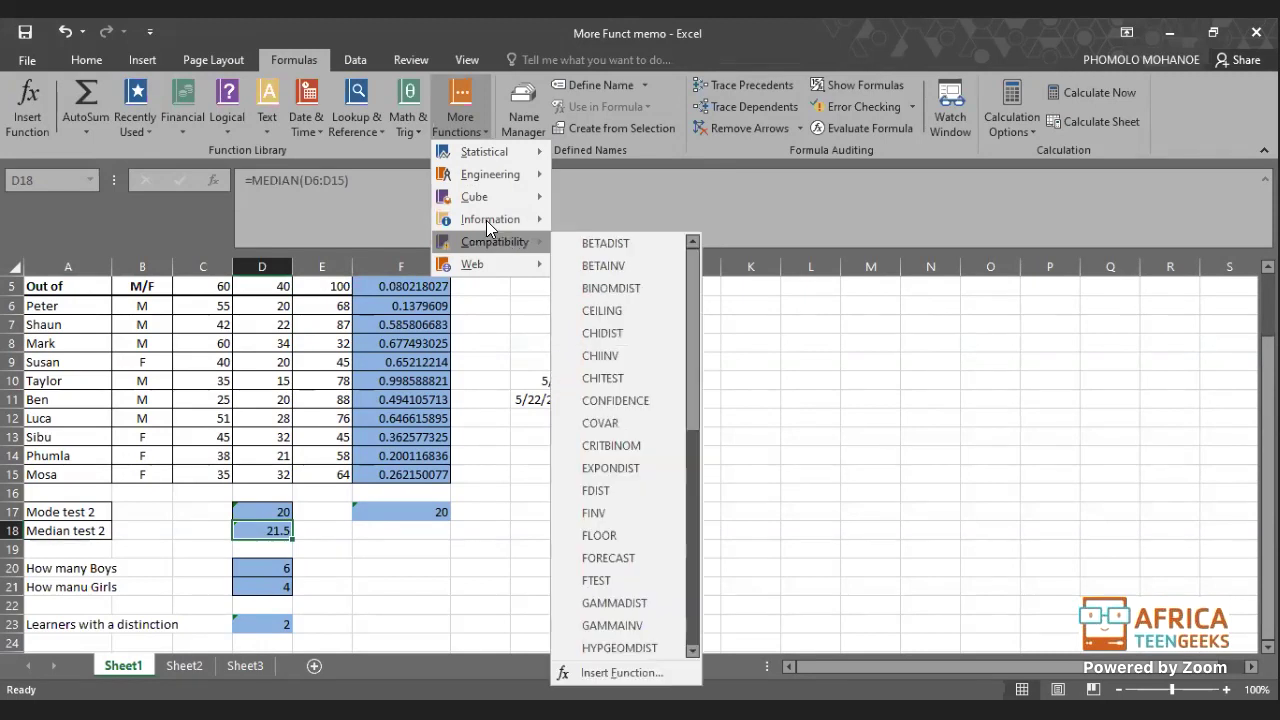
{"action": "left_click", "coordinate": [796, 382]}
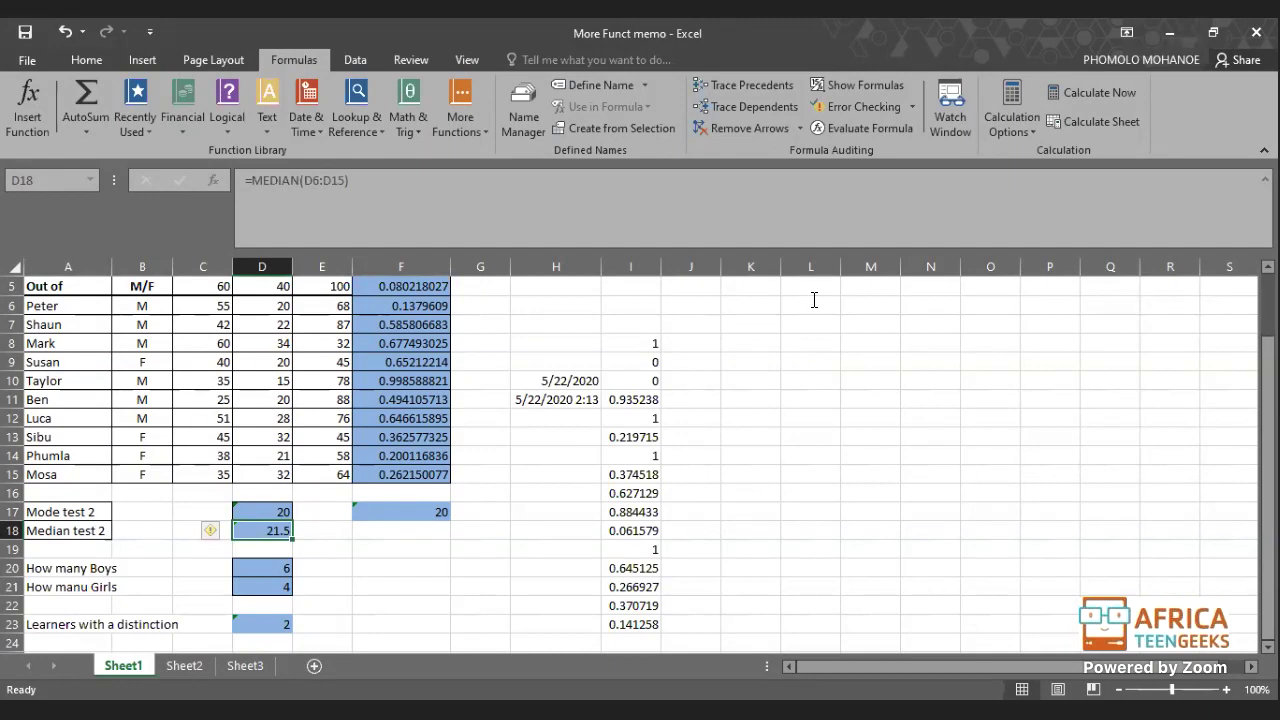
- Switch back to the presentation slide explaining the Median function
{"action": "left_click", "coordinate": [832, 228]}
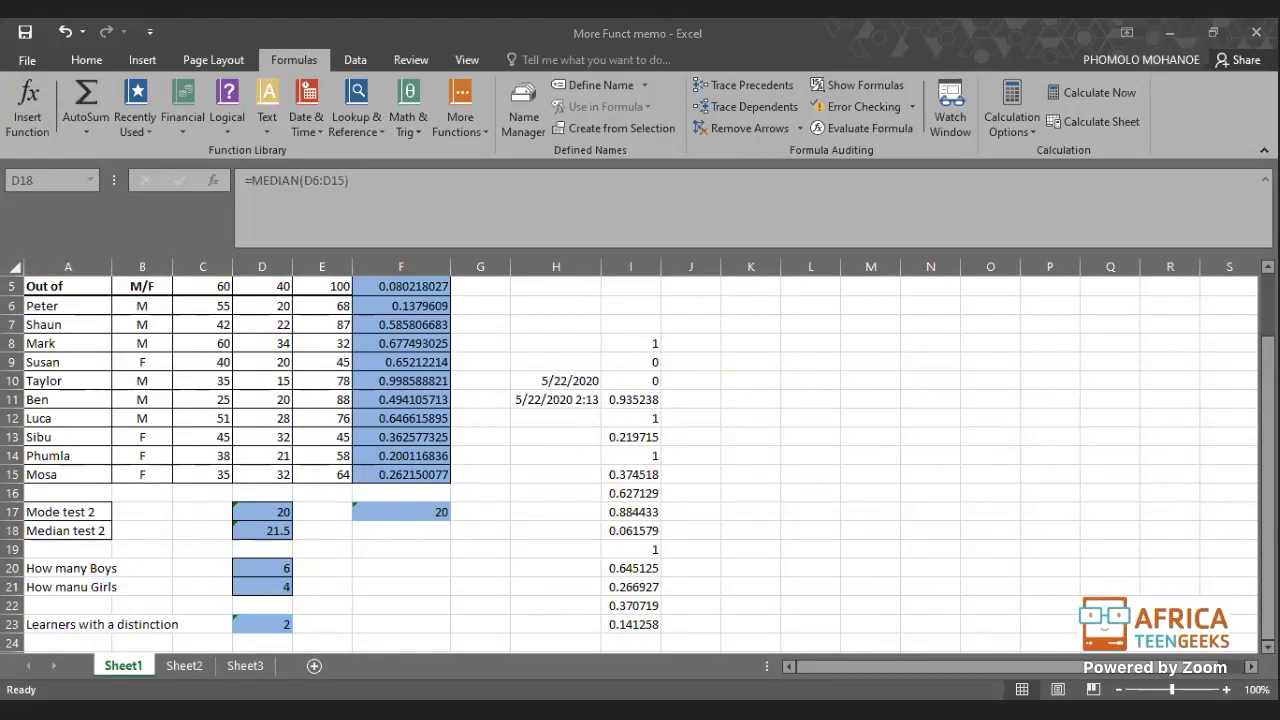
{"action": "key", "text": "alt+Tab"}
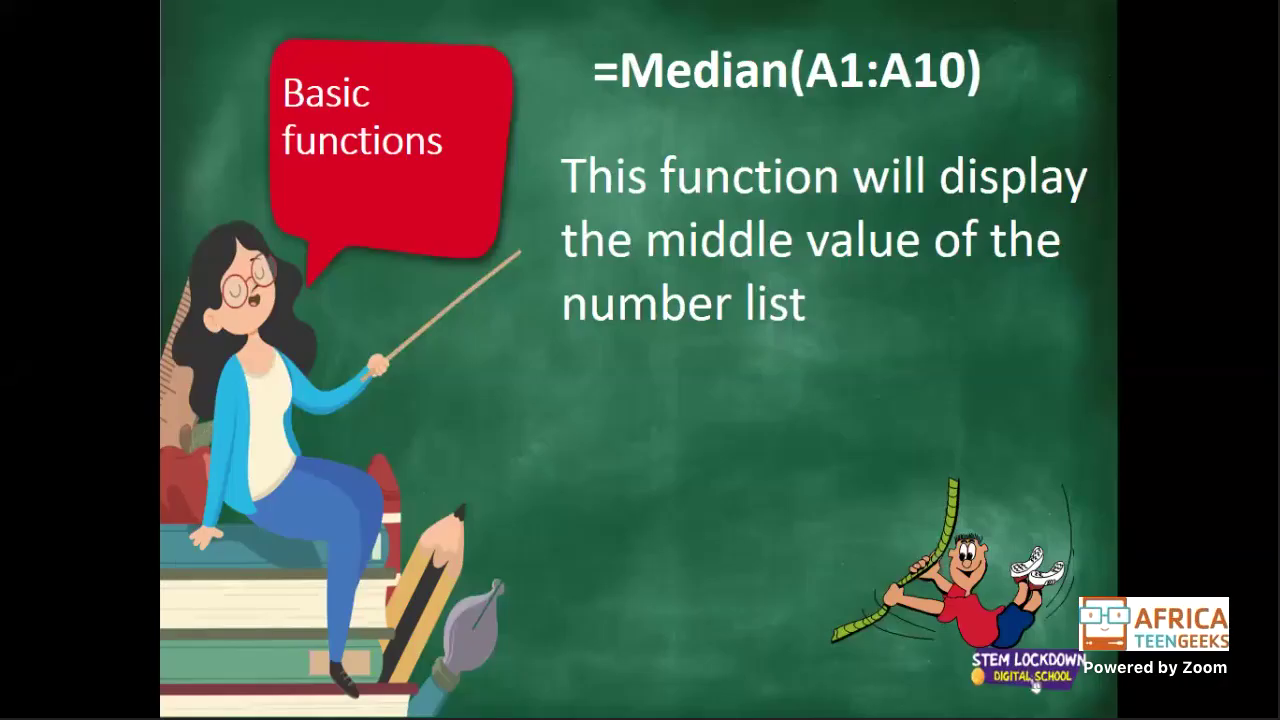
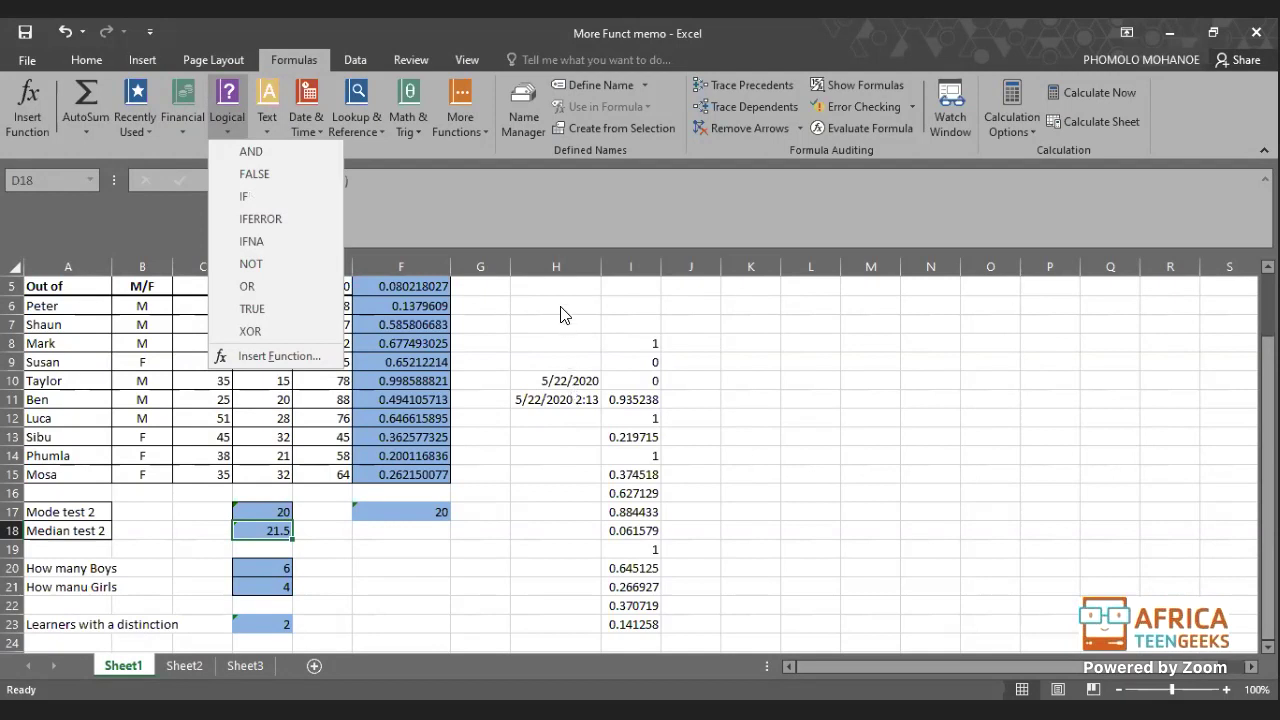
- Examine the COUNTIF formula in D20, highlighting its "M" criterion and the whole expression, and locate its B6:B15 range
{"action": "left_click", "coordinate": [248, 564]}
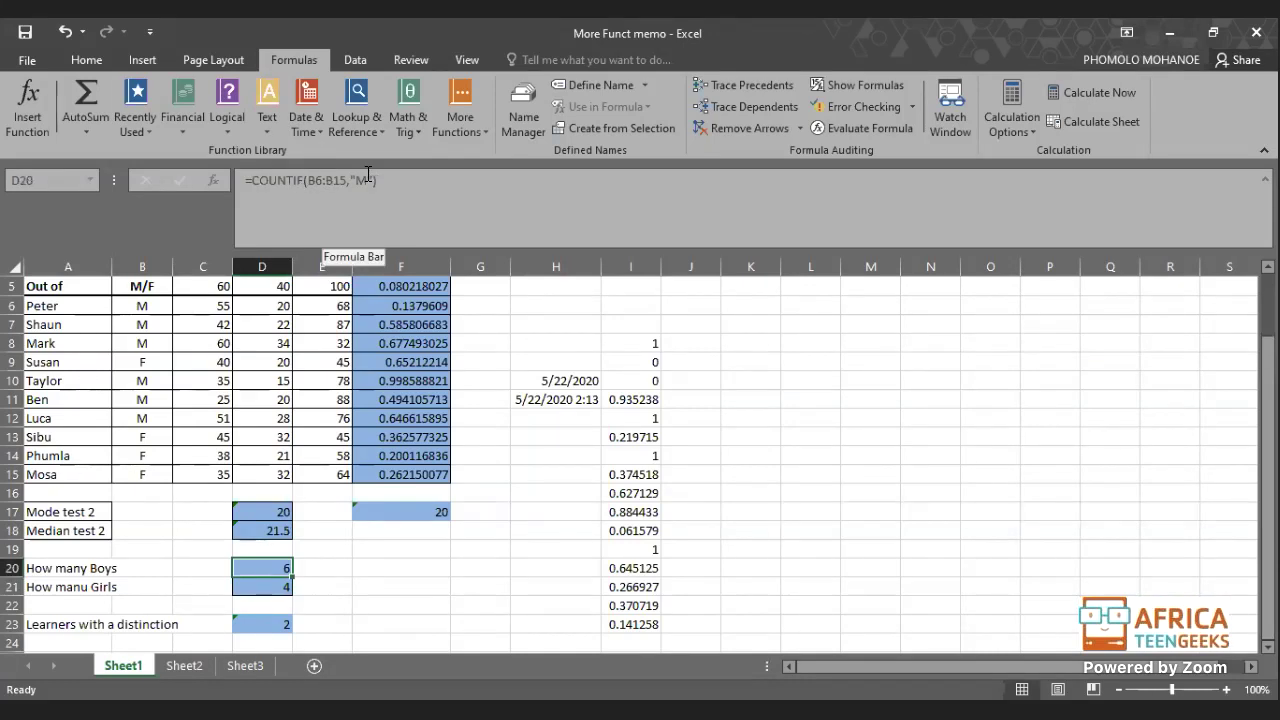
{"action": "left_click_drag", "start_coordinate": [373, 180], "coordinate": [353, 180]}
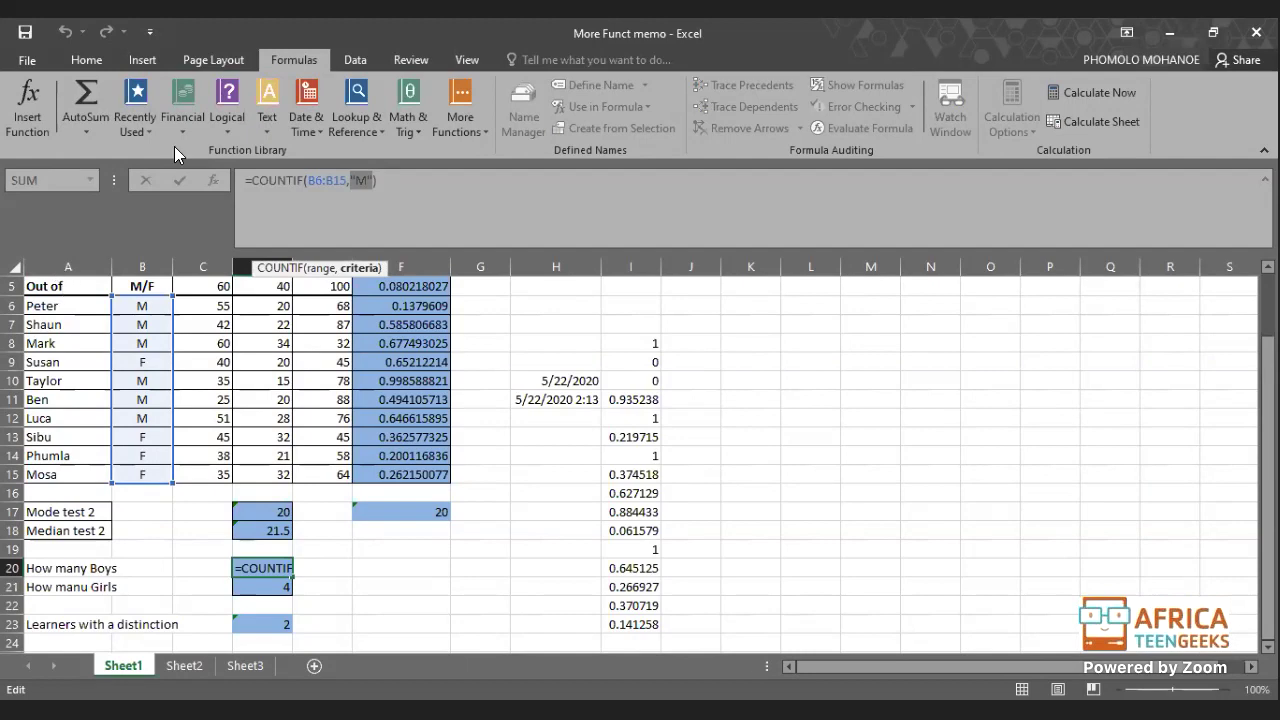
{"action": "left_click", "coordinate": [228, 130]}
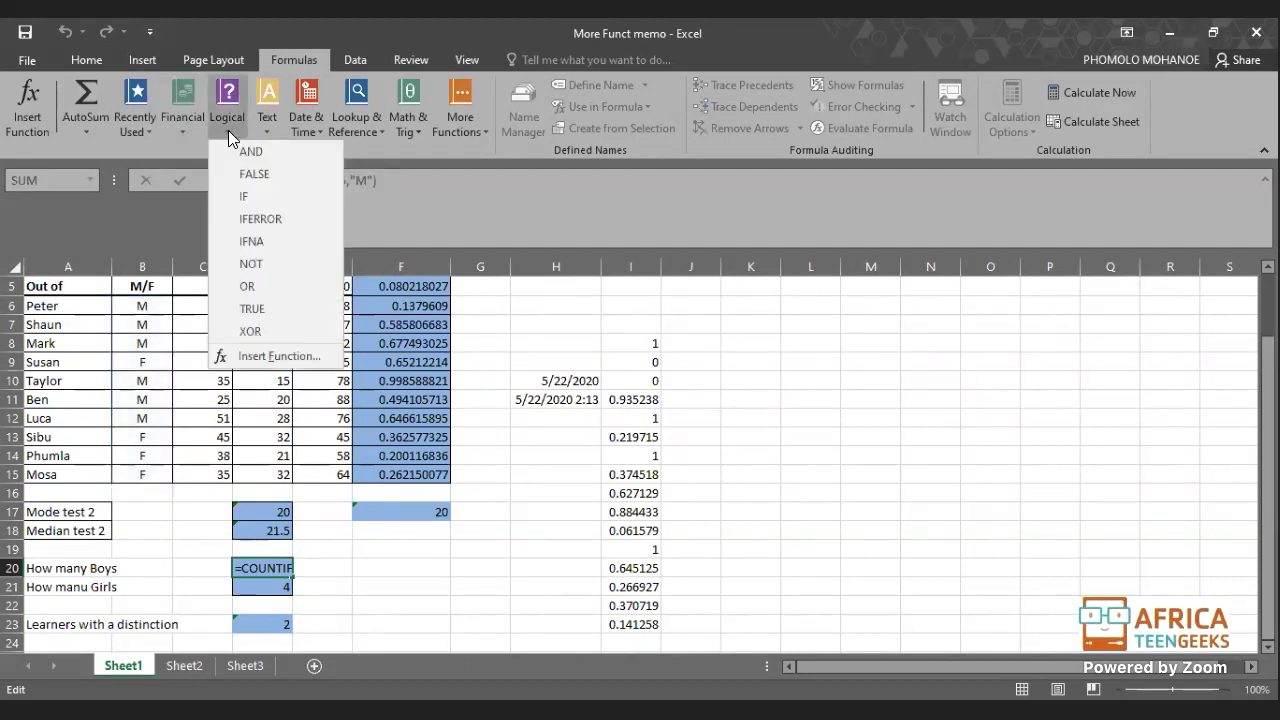
{"action": "left_click", "coordinate": [423, 206]}
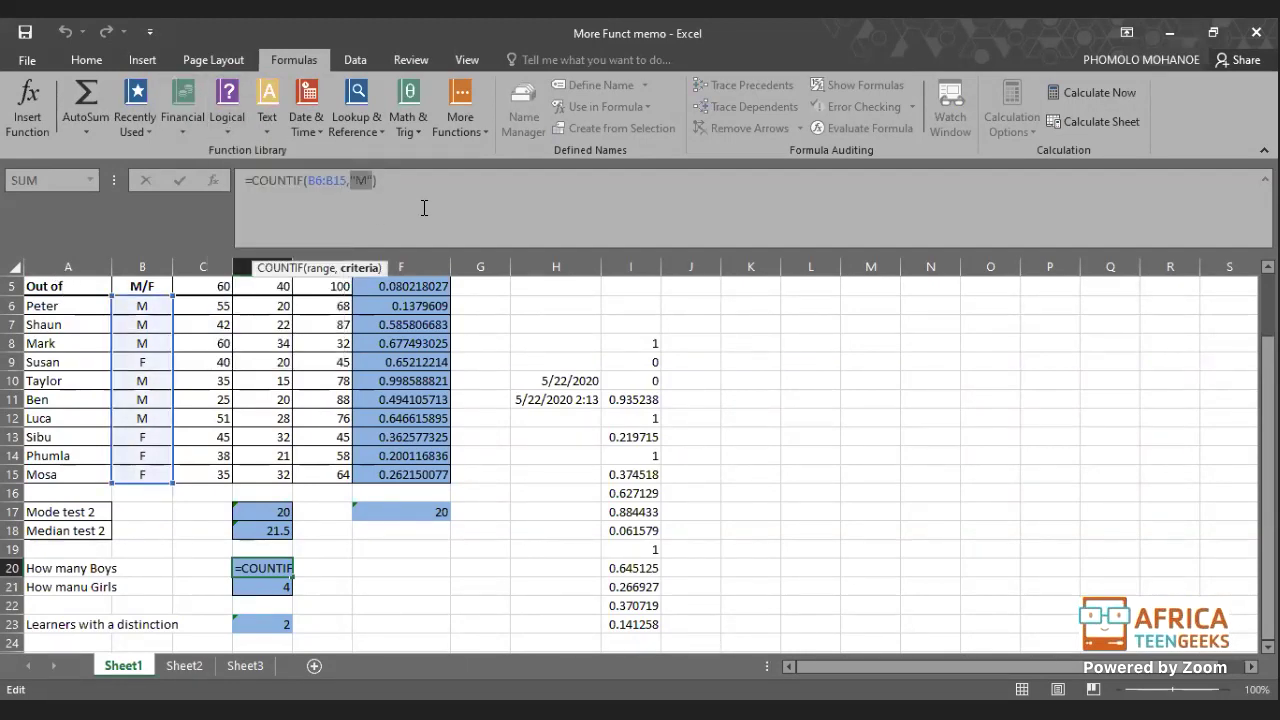
{"action": "left_click_drag", "start_coordinate": [415, 191], "coordinate": [254, 181]}
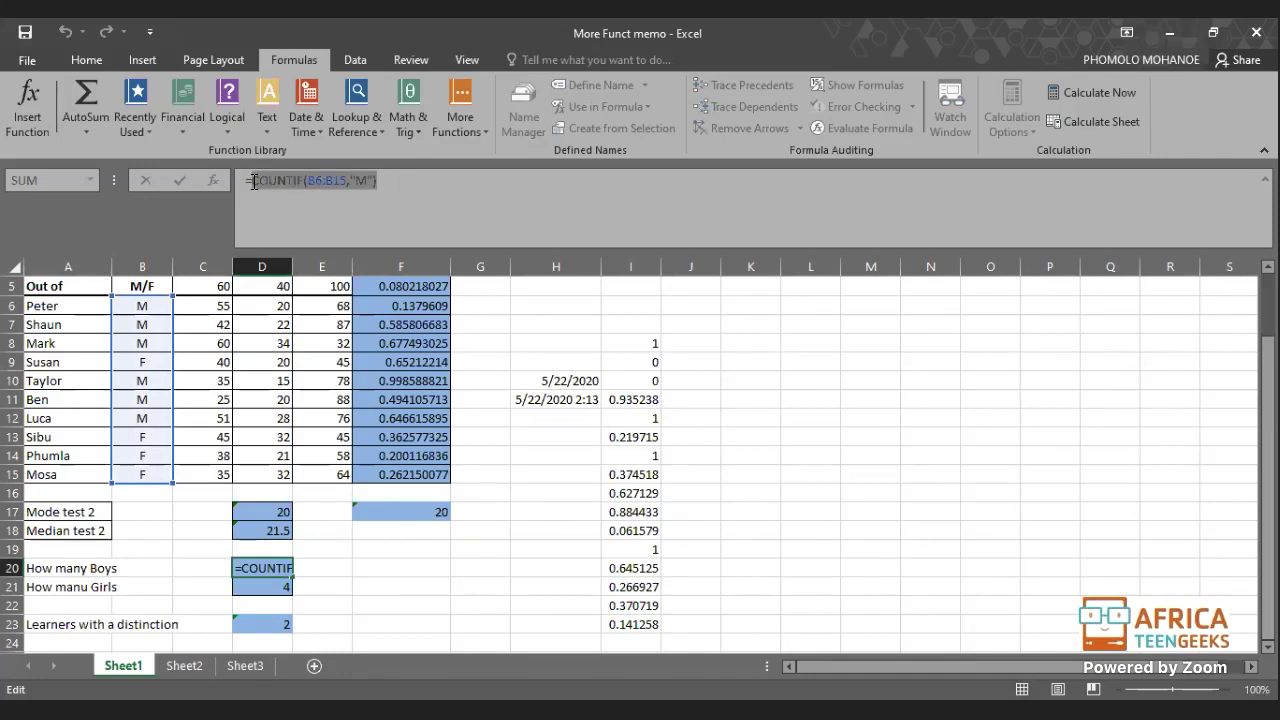
{"action": "left_click", "coordinate": [336, 185]}
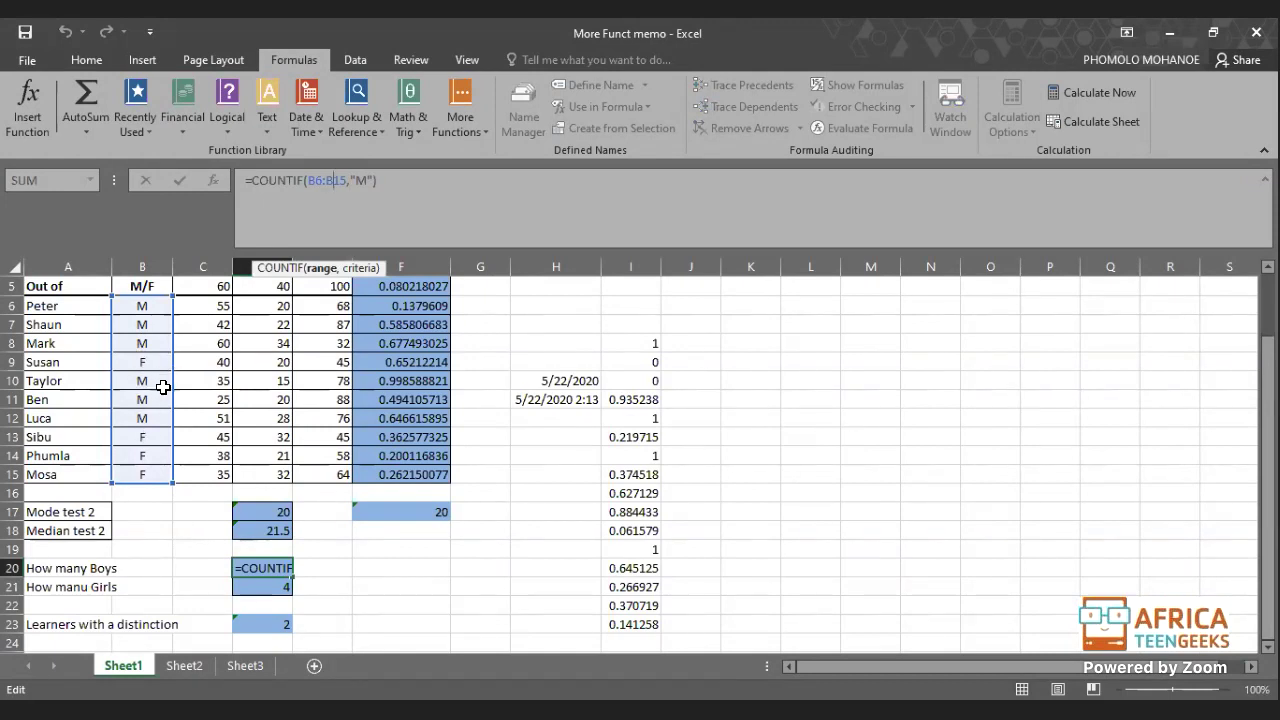
- Go through the "M" entries in the gender column one by one, from B6 to B8 and from B10 to B12
{"action": "left_click", "coordinate": [145, 310]}
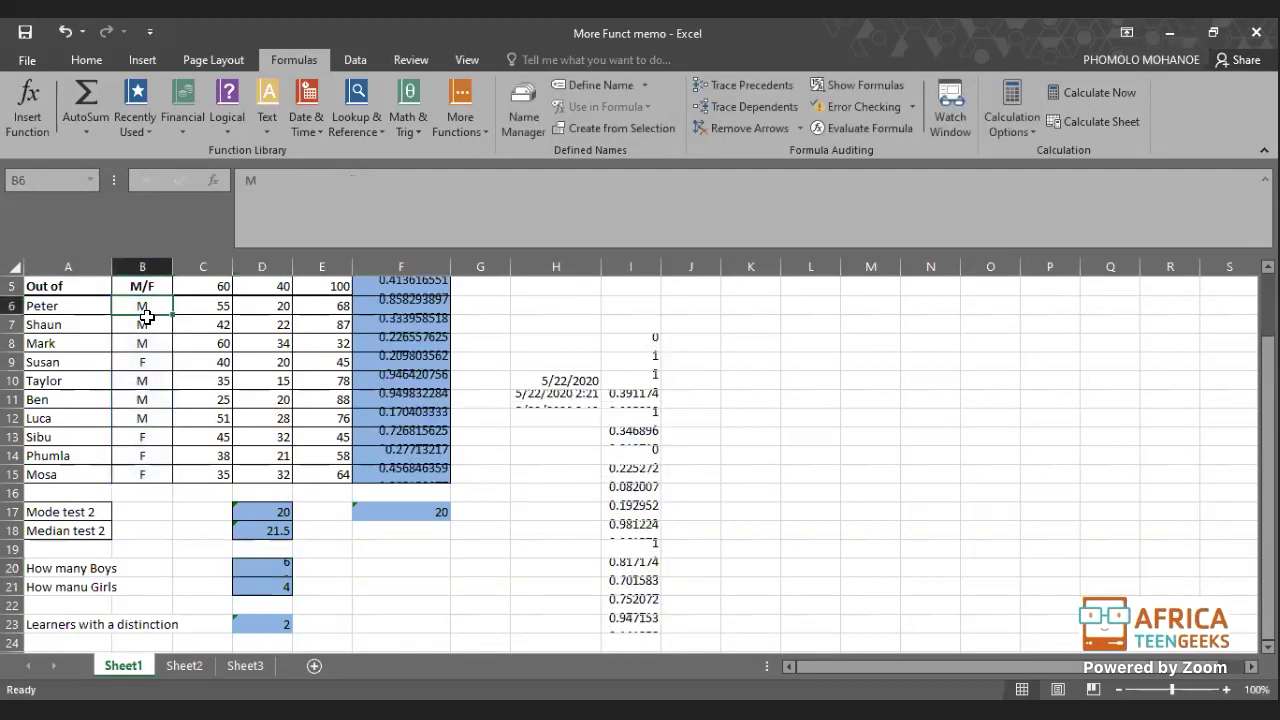
{"action": "left_click", "coordinate": [143, 324]}
{"action": "left_click", "coordinate": [143, 343]}
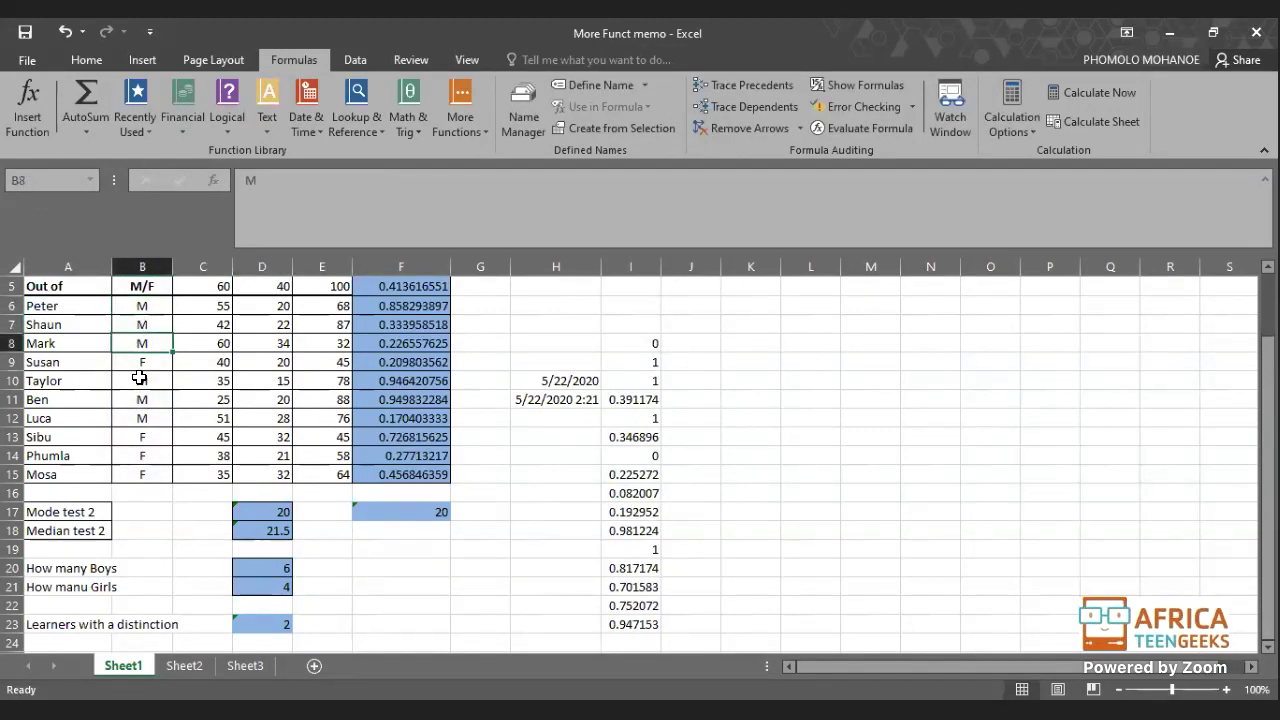
{"action": "left_click", "coordinate": [139, 380]}
{"action": "left_click", "coordinate": [140, 399]}
{"action": "left_click", "coordinate": [141, 418]}
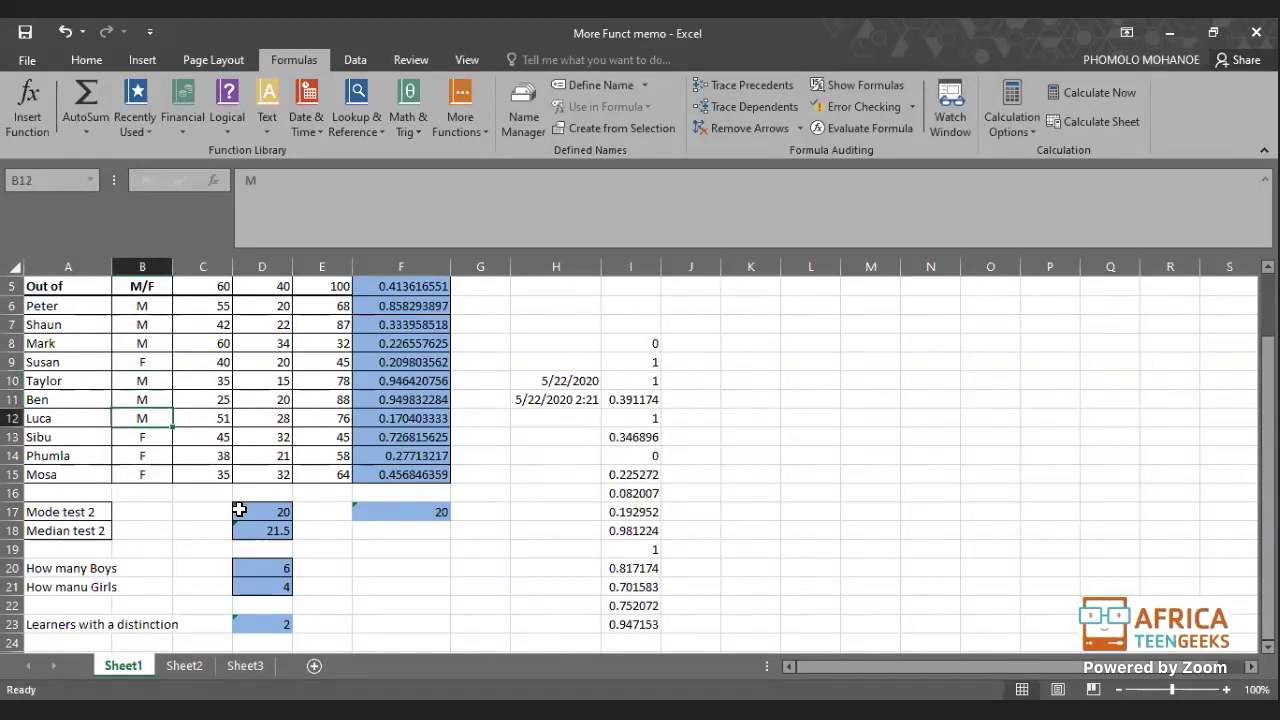
- Compare the boys' COUNTIF formula in D20 with the girls' formula in D21, and check the list of Logical functions
{"action": "left_click", "coordinate": [273, 564]}
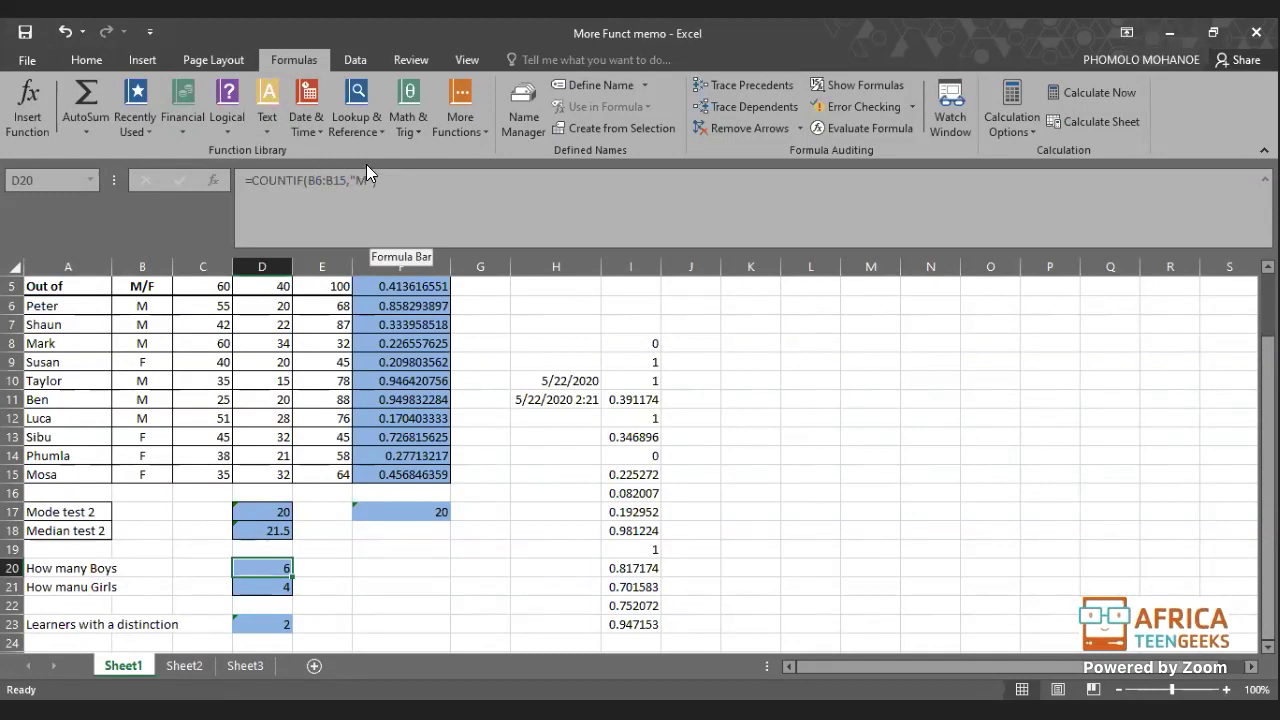
{"action": "left_click", "coordinate": [228, 128]}
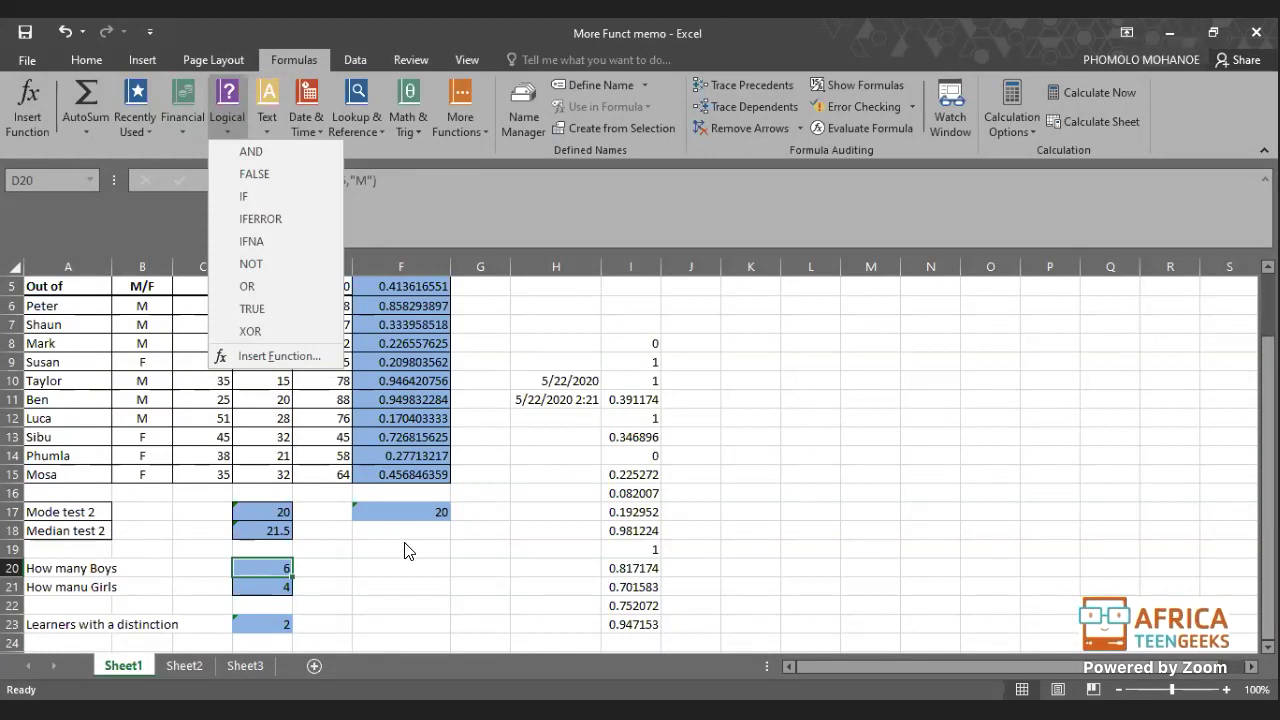
{"action": "left_click", "coordinate": [273, 587]}
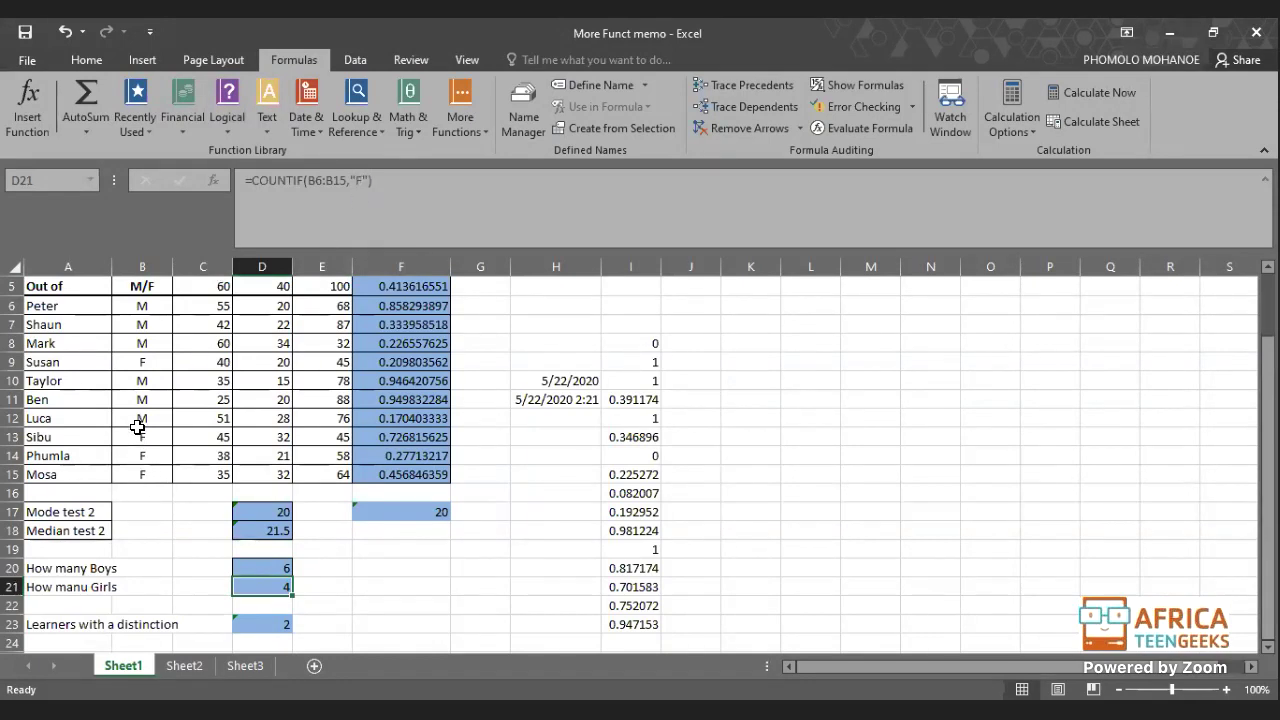
- Change the gender entry in B10 to F
{"action": "left_click", "coordinate": [138, 362]}
{"action": "type", "text": "F"}
{"action": "key", "text": "Return"}
{"action": "double_click", "coordinate": [162, 380]}
{"action": "left_click_drag", "start_coordinate": [162, 380], "coordinate": [134, 380]}
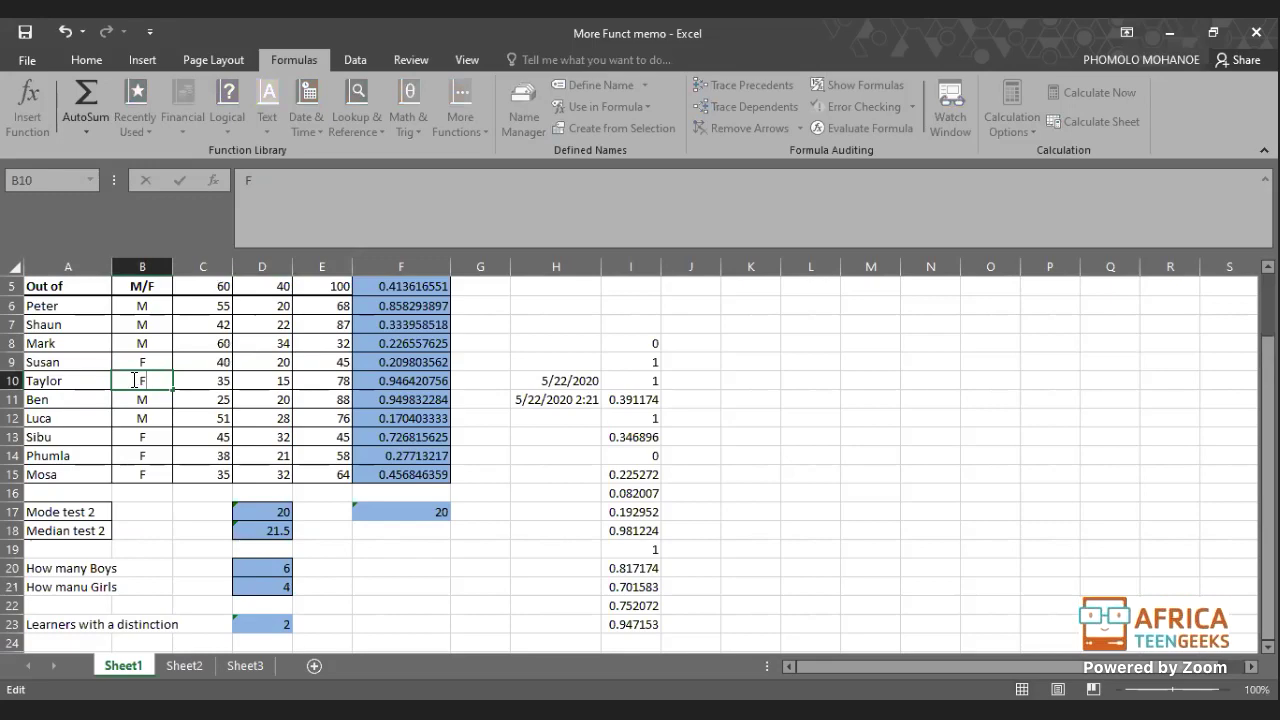
{"action": "type", "text": "F"}
{"action": "left_click", "coordinate": [181, 511]}
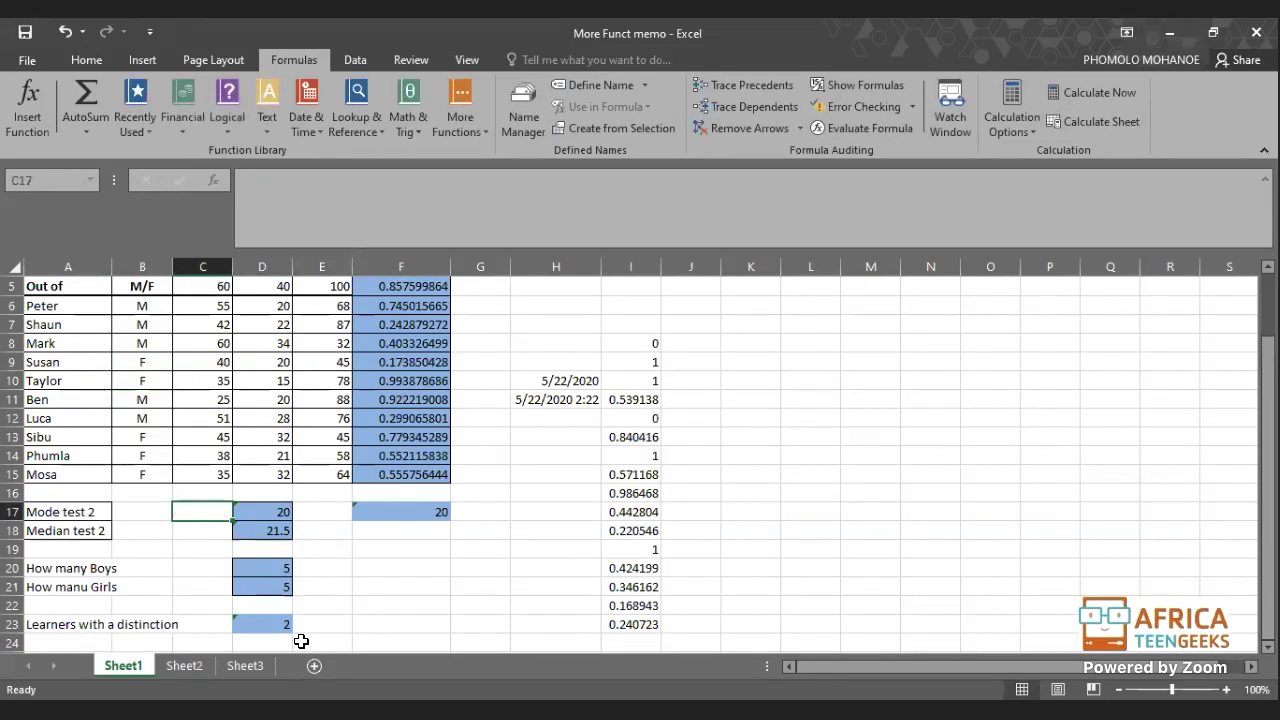
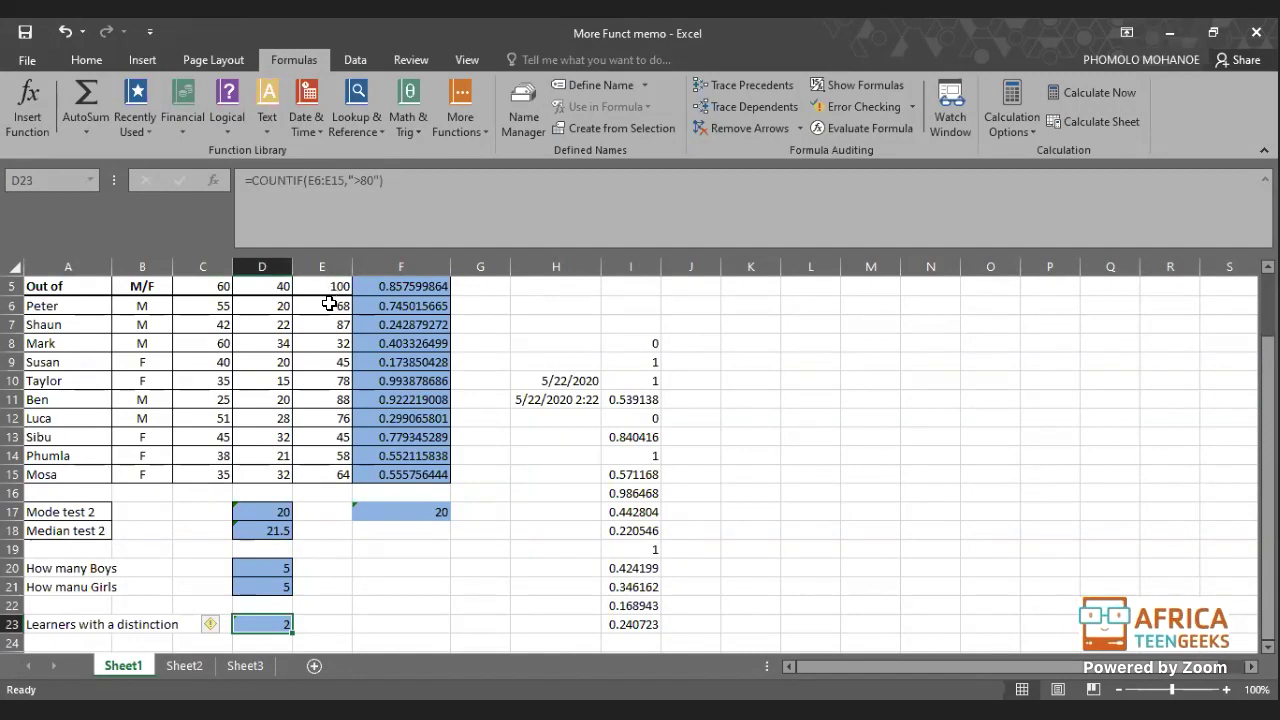
- Examine the distinctions COUNTIF formula in D23 and check the marks above 80 in E7 and E11 against it
{"action": "mouse_move", "coordinate": [1267, 371]}
{"action": "left_mouse_down"}
{"action": "mouse_move", "coordinate": [1267, 352]}
{"action": "mouse_move", "coordinate": [1267, 372]}
{"action": "left_mouse_up"}
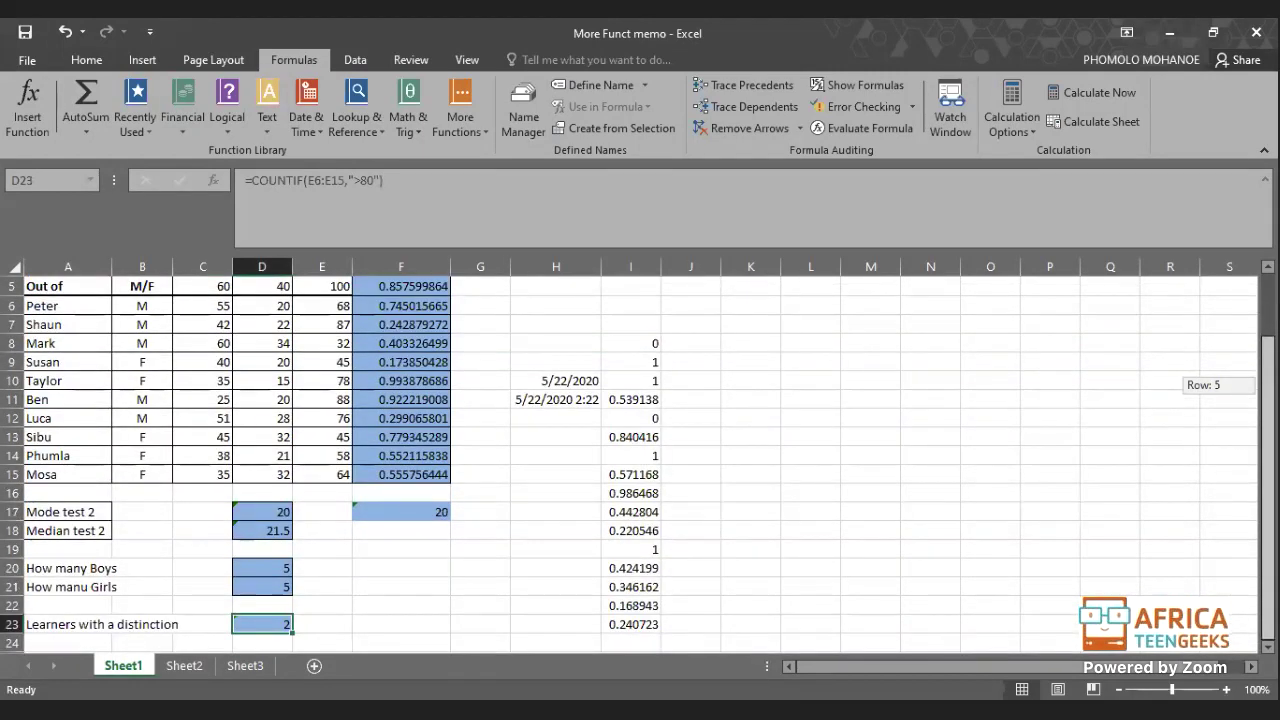
{"action": "left_click_drag", "start_coordinate": [1267, 372], "coordinate": [1267, 372]}
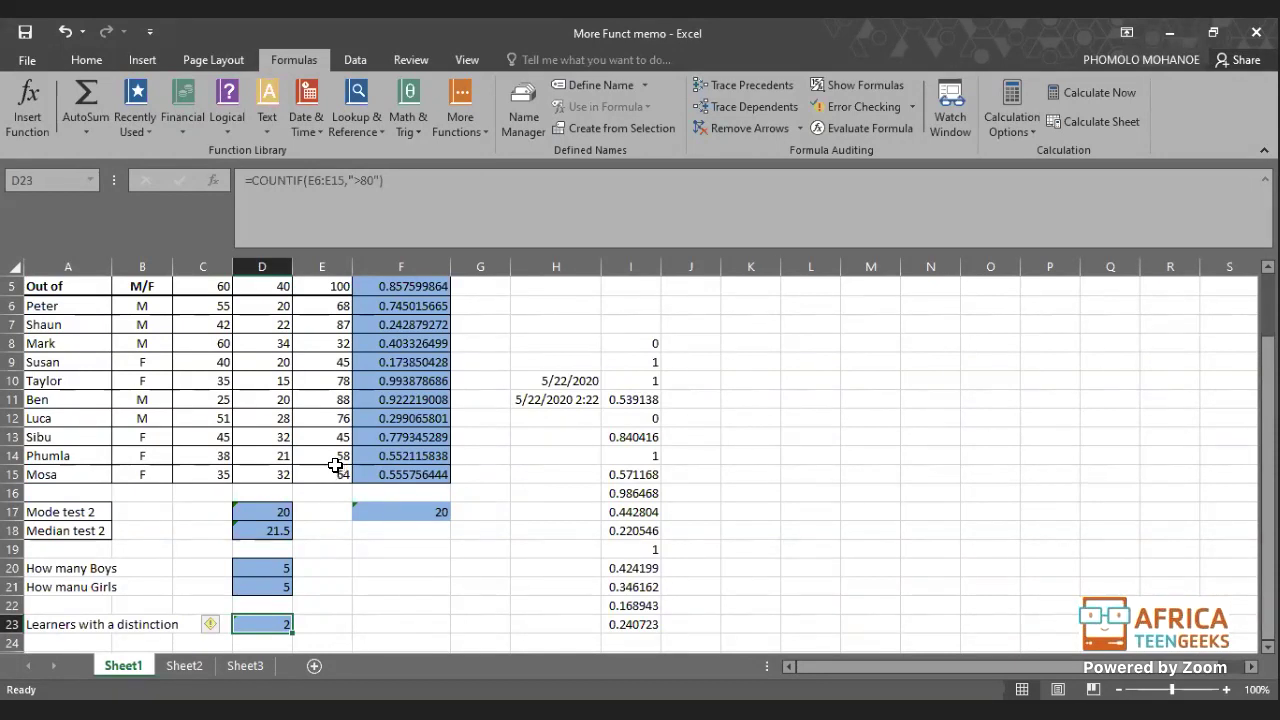
{"action": "left_click", "coordinate": [340, 326]}
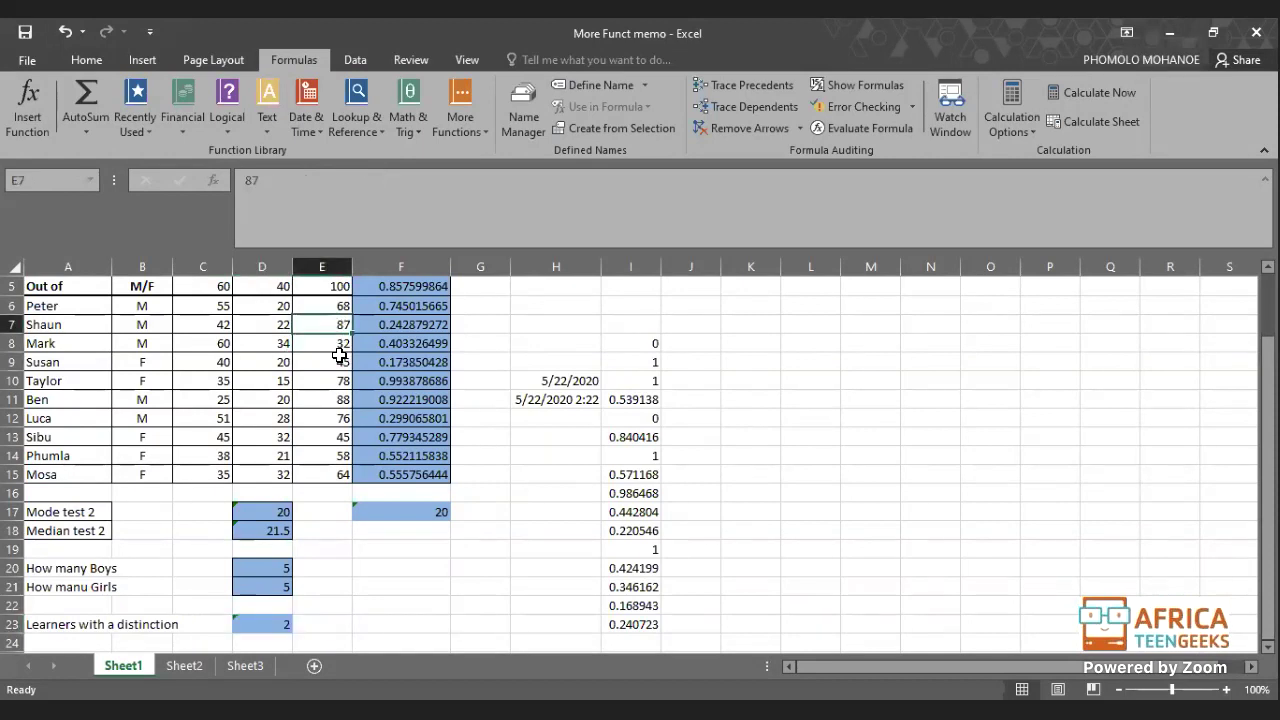
{"action": "left_click", "coordinate": [341, 398]}
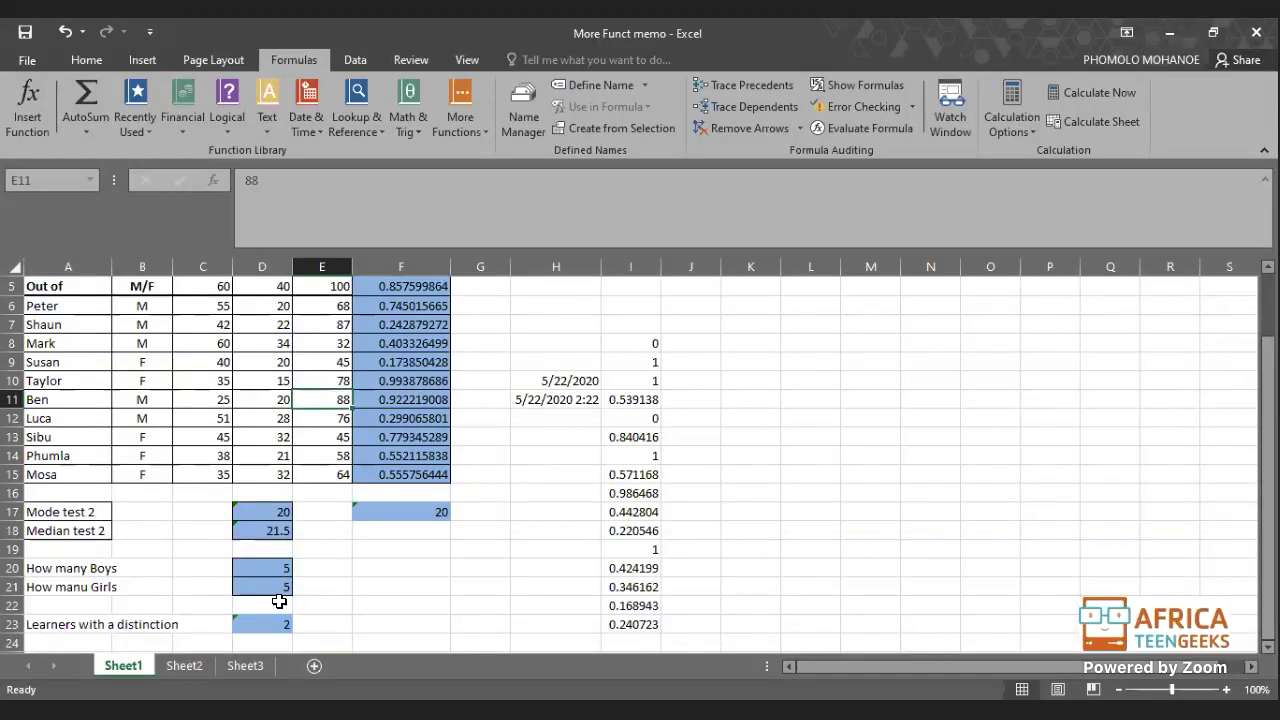
{"action": "left_click", "coordinate": [275, 628]}
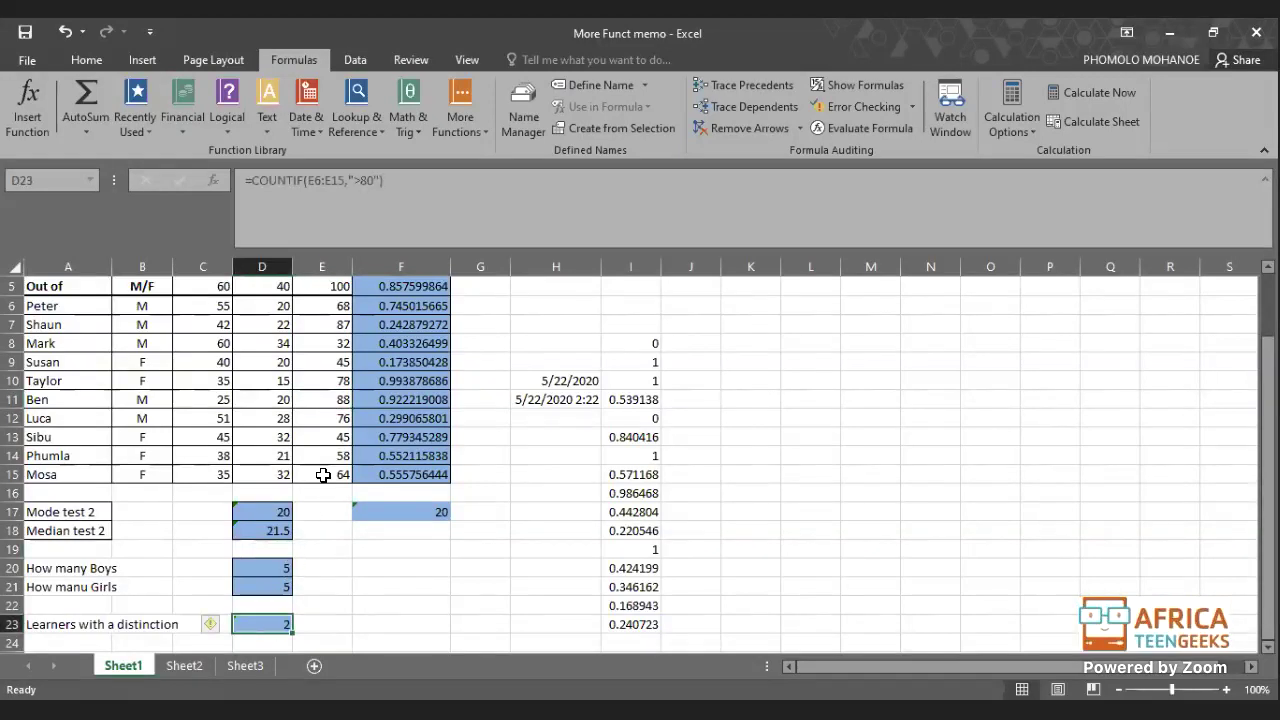
- Set the mark in E12 to 90
{"action": "double_click", "coordinate": [341, 417]}
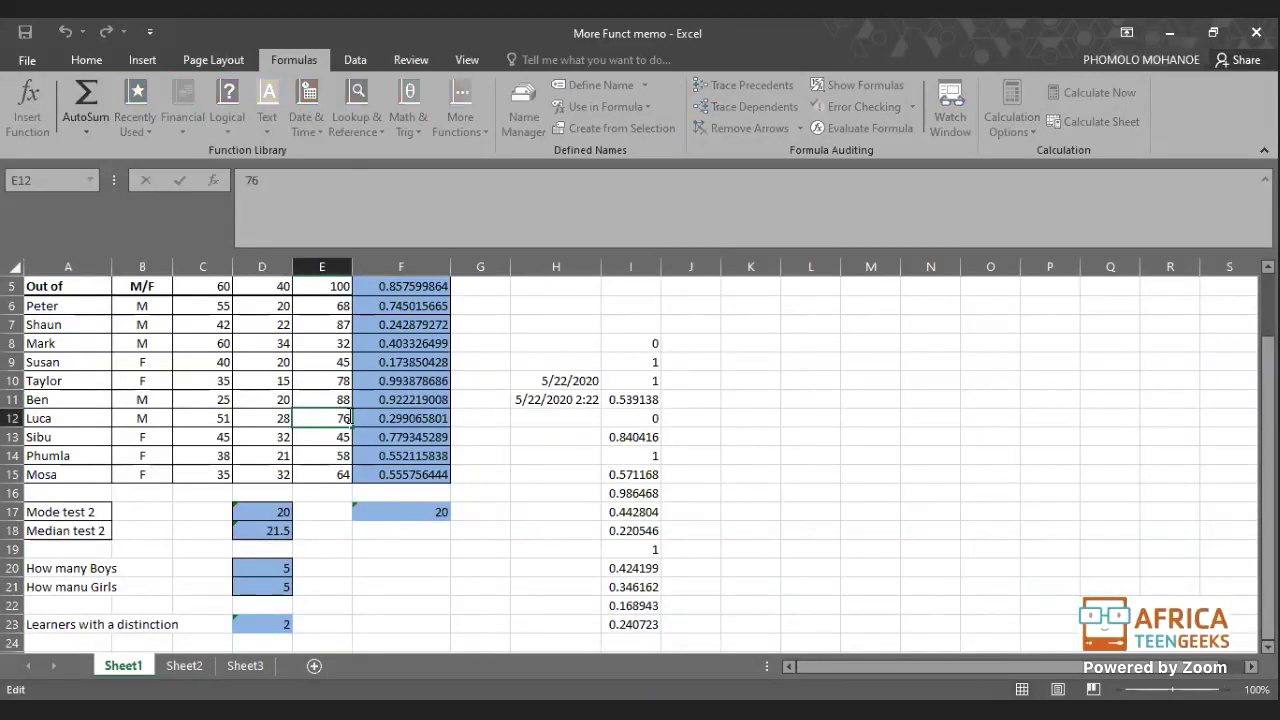
{"action": "double_click", "coordinate": [352, 412]}
{"action": "type", "text": "90"}
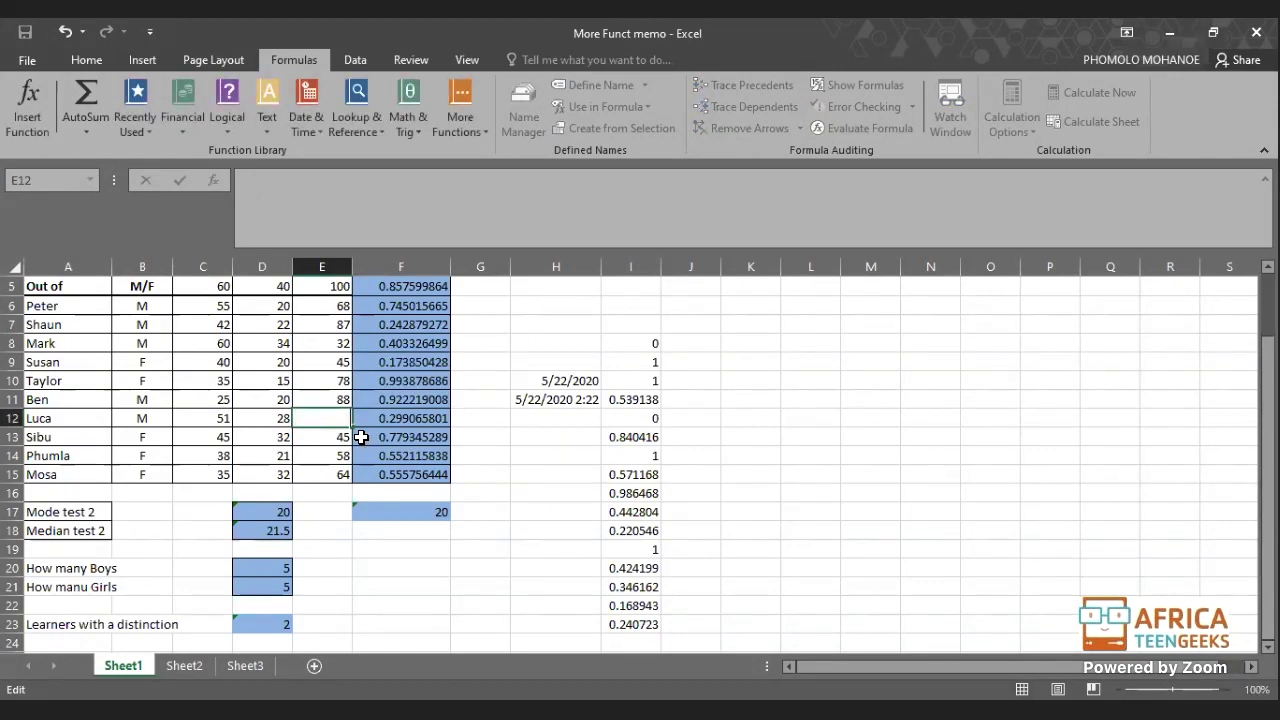
{"action": "type", "text": "90"}
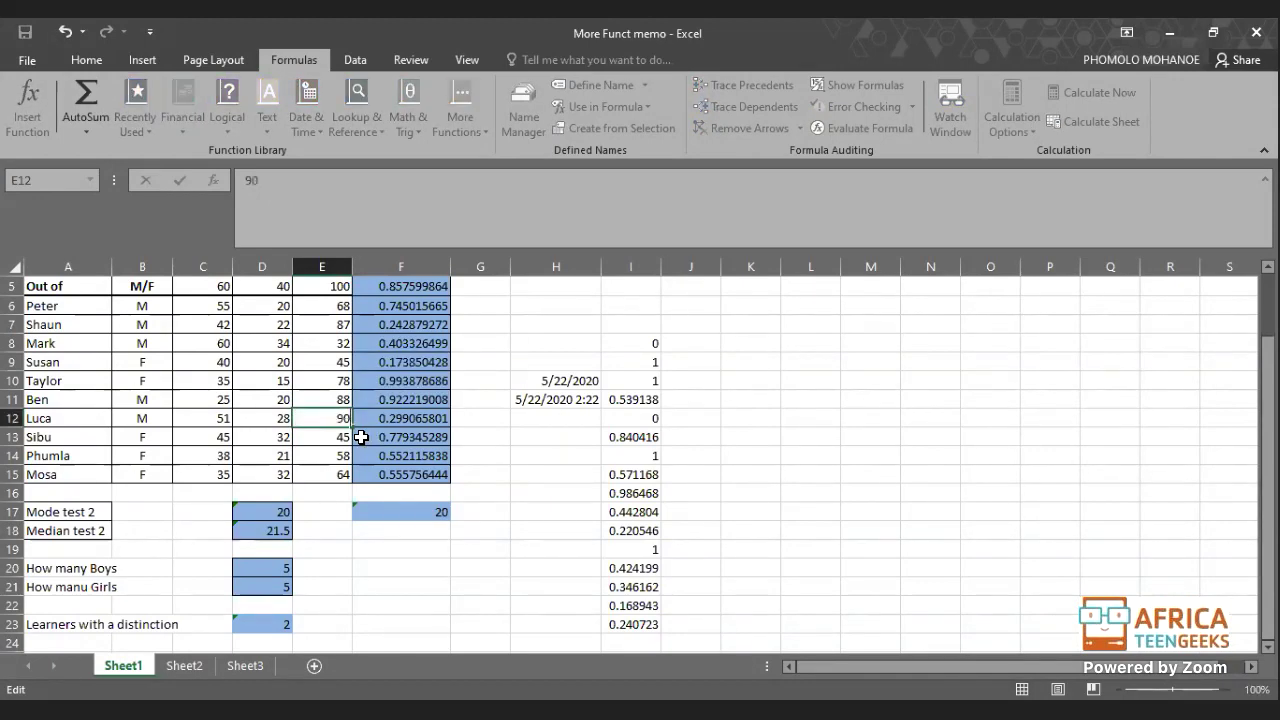
{"action": "left_click", "coordinate": [366, 546]}
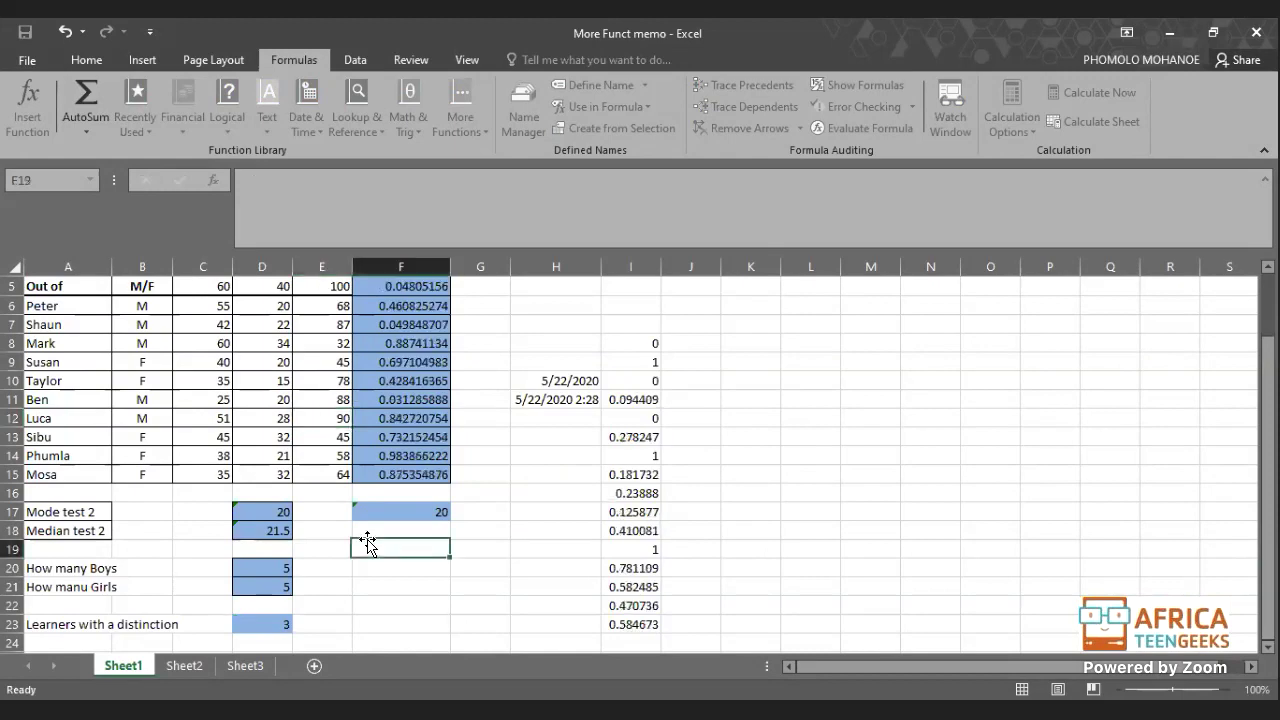
- Try to change the mark in E14 to 82
{"action": "left_click", "coordinate": [339, 452]}
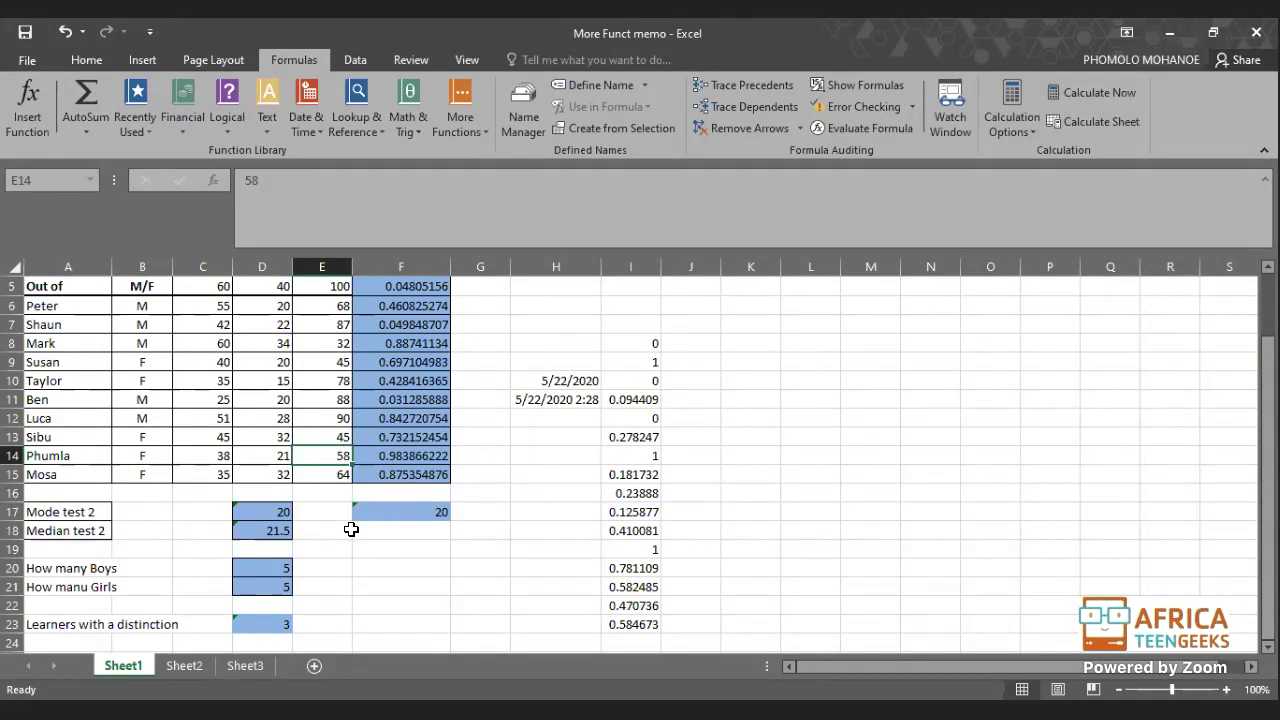
{"action": "double_click", "coordinate": [338, 452]}
{"action": "double_click", "coordinate": [340, 455]}
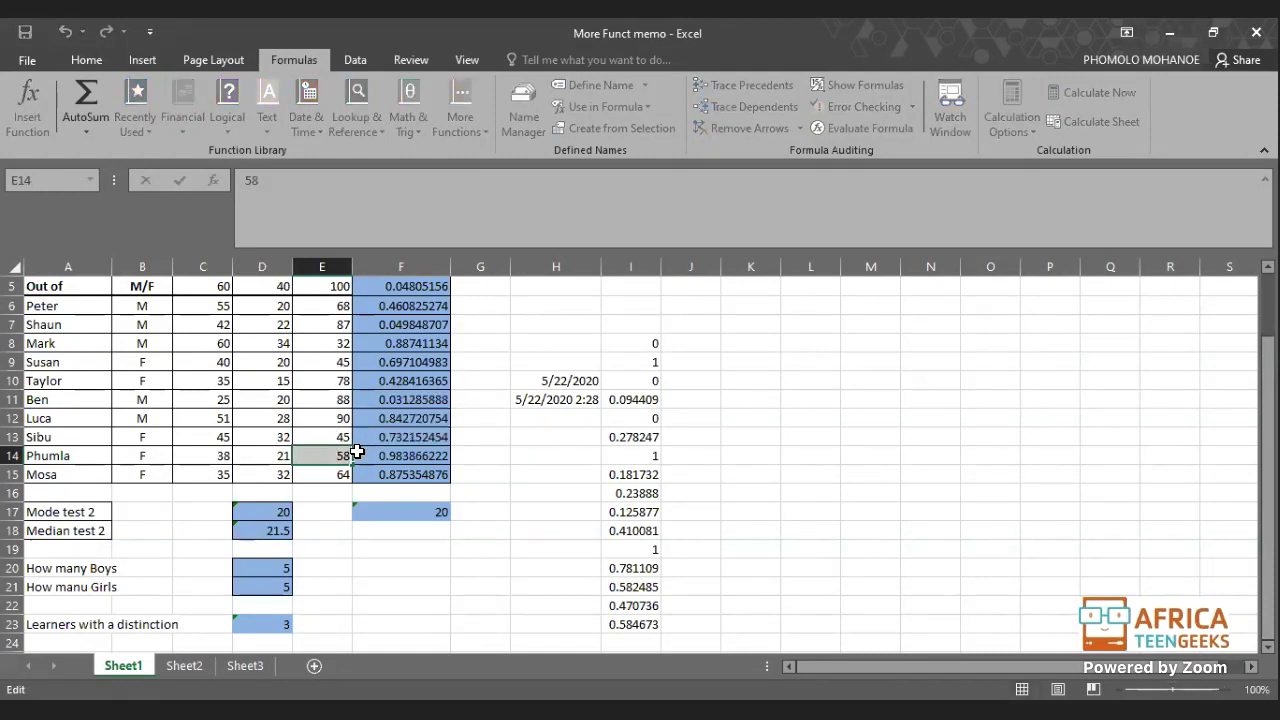
{"action": "type", "text": "82"}
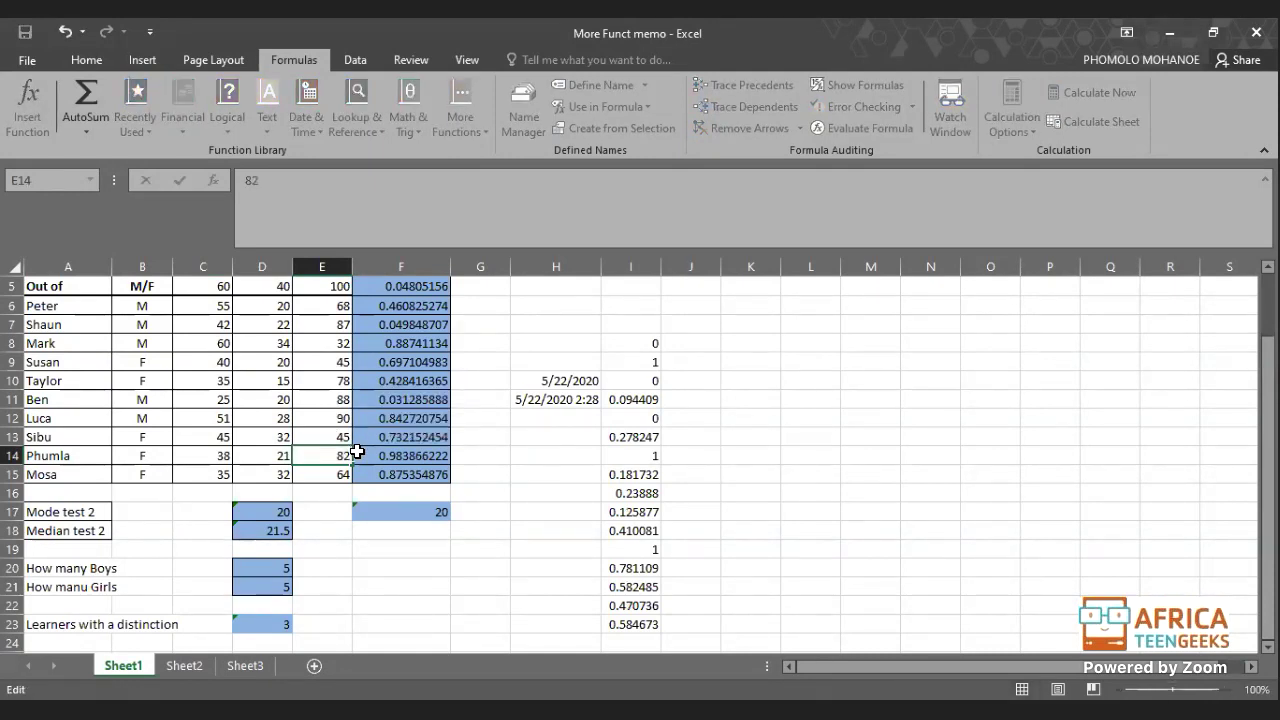
{"action": "key", "text": "Return"}
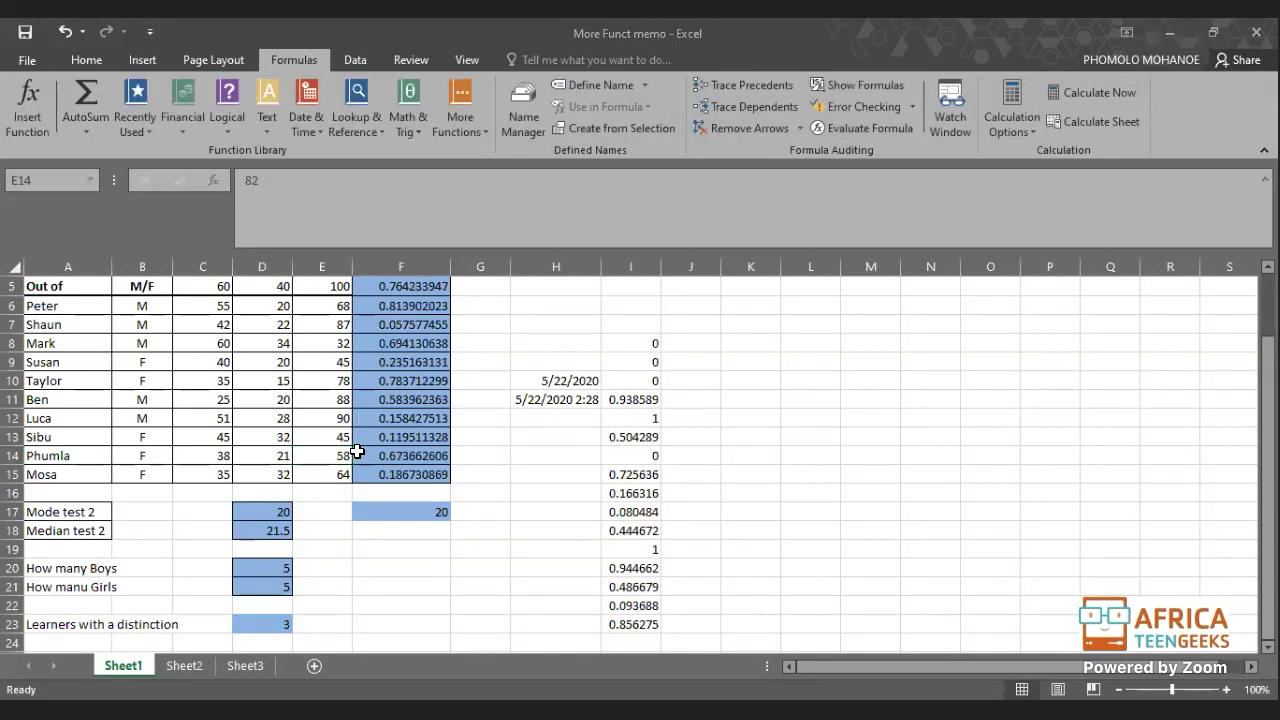
{"action": "left_click", "coordinate": [498, 515]}
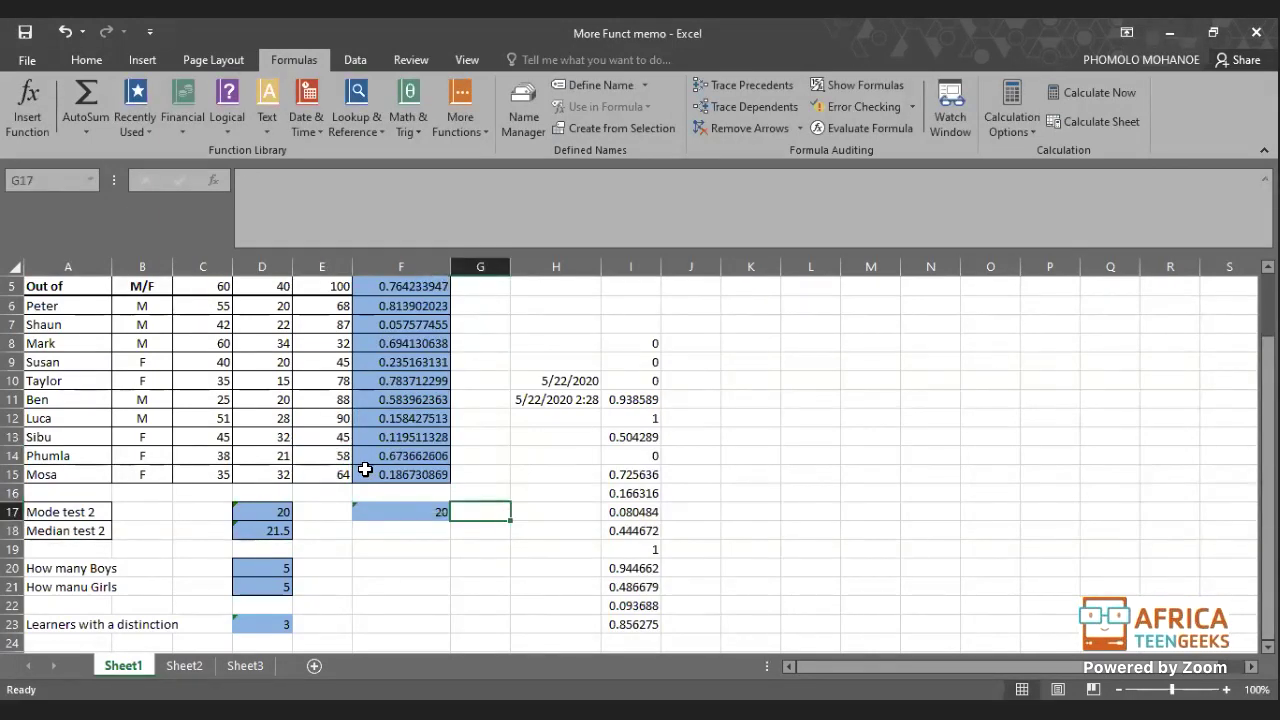
- Replace the mark in E14 with 82 and check the distinctions count in D23
{"action": "double_click", "coordinate": [327, 463]}
{"action": "double_click", "coordinate": [330, 457]}
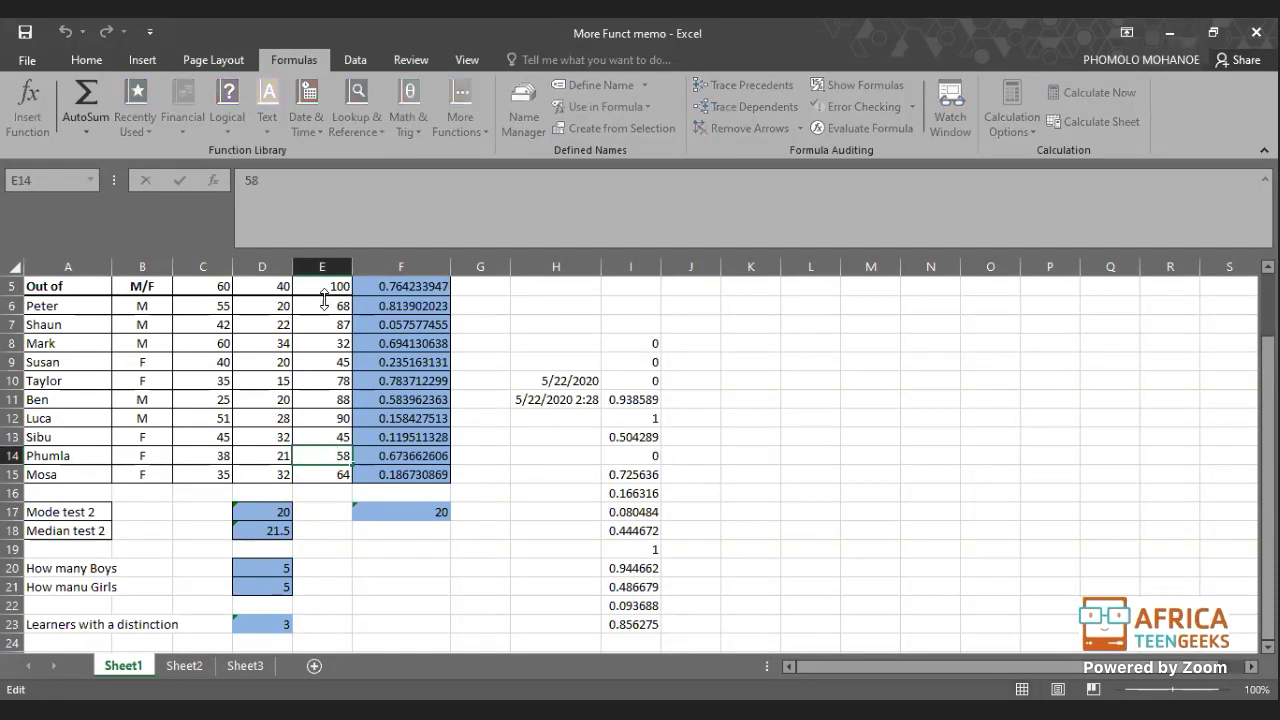
{"action": "left_click_drag", "start_coordinate": [288, 178], "coordinate": [220, 181]}
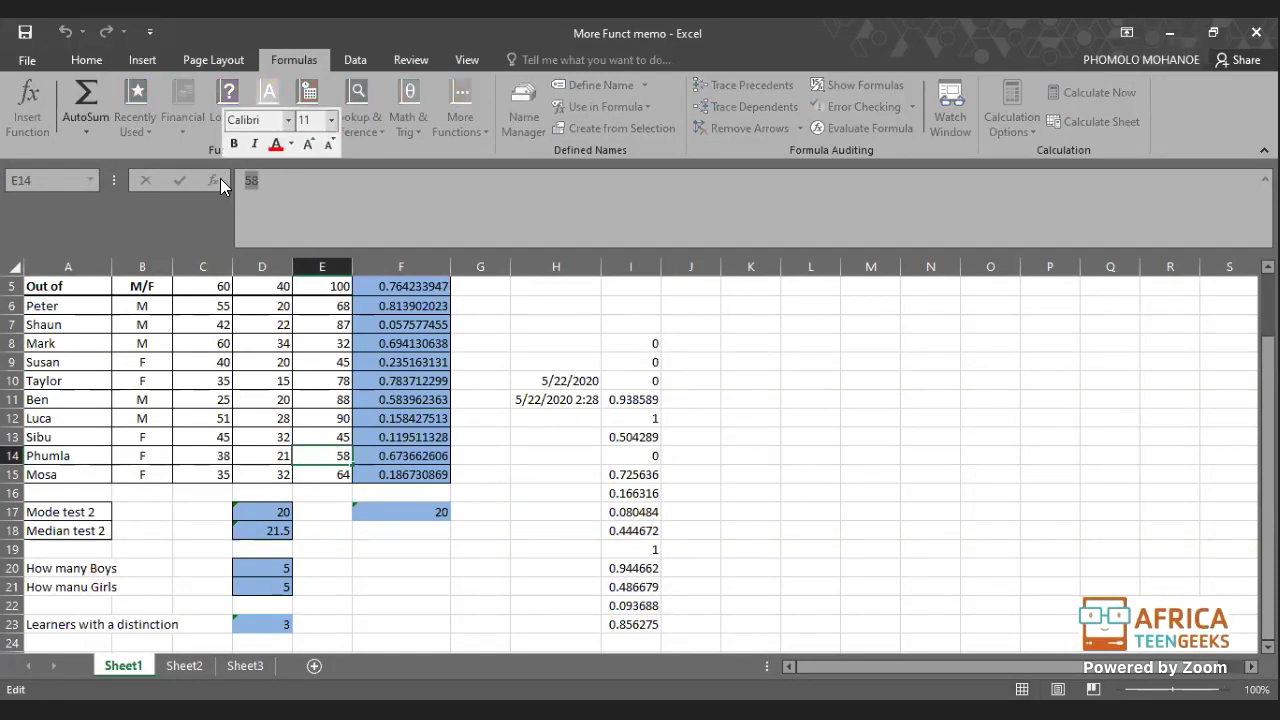
{"action": "type", "text": "82"}
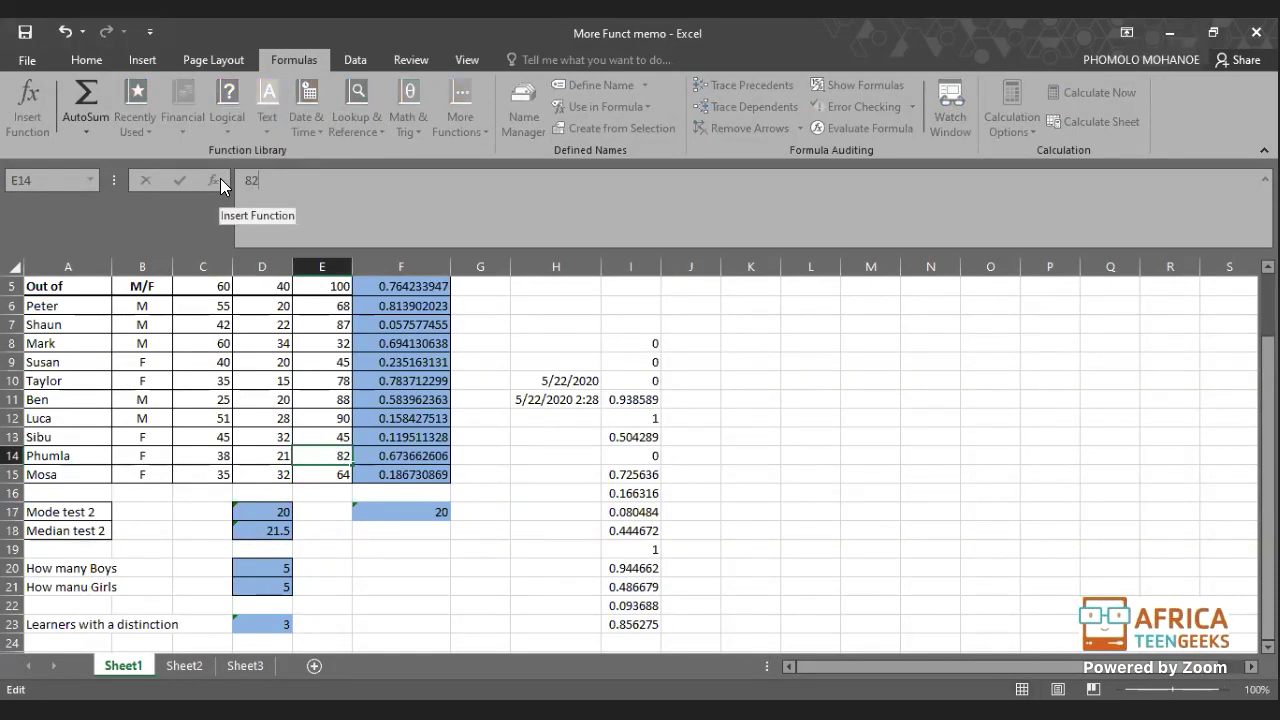
{"action": "key", "text": "ctrl+Return"}
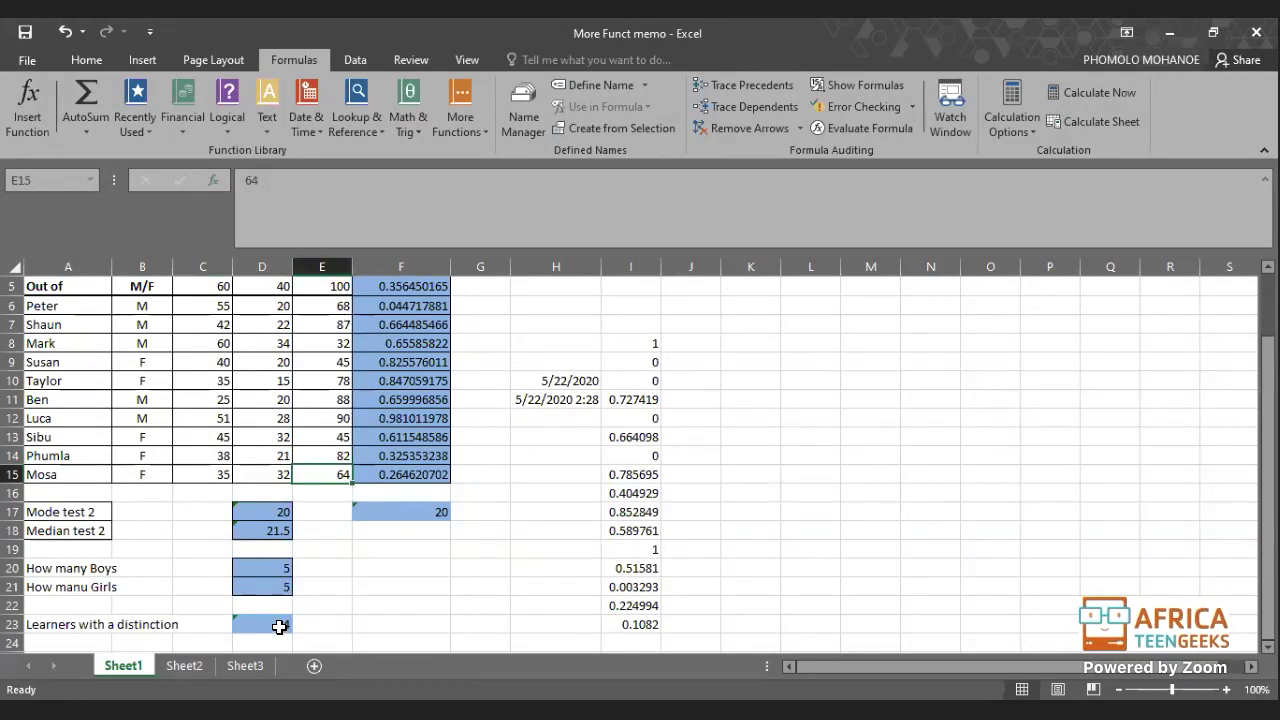
{"action": "left_click", "coordinate": [279, 626]}
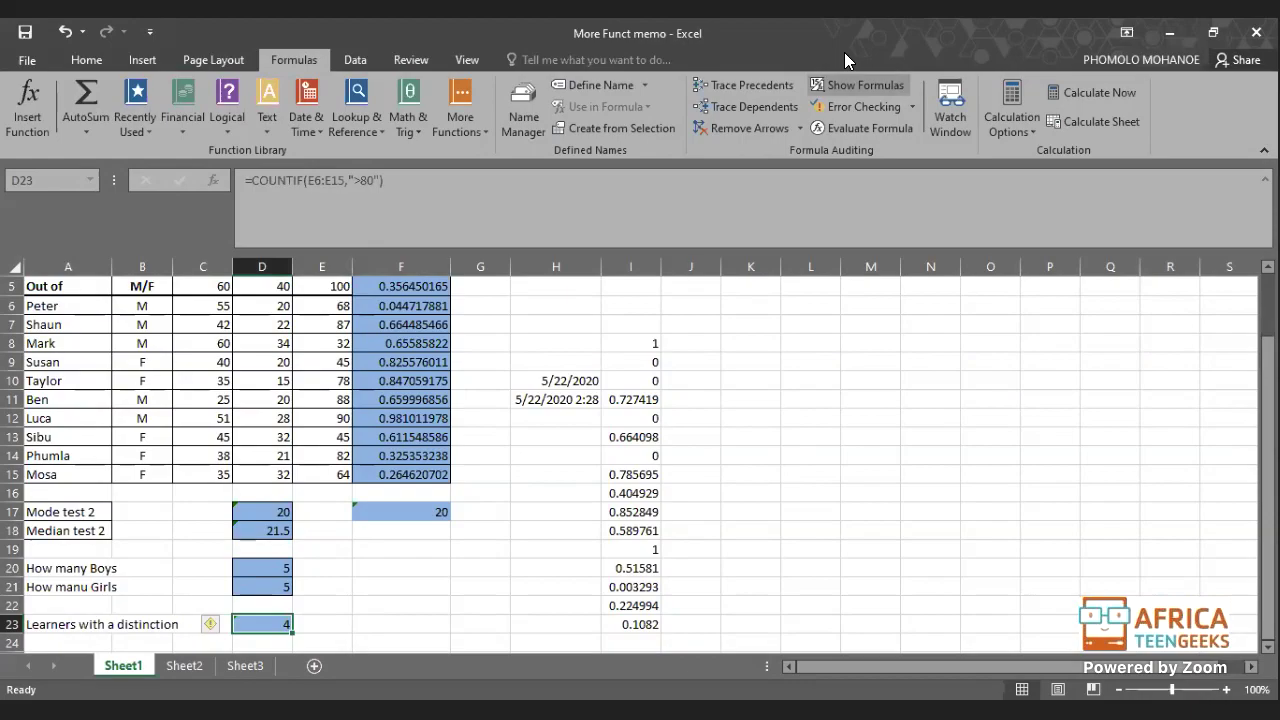
- Switch to the slideshow and advance past the Errors title slide to the ########## error indicator slide
{"action": "key", "text": "alt+Tab"}
{"action": "key", "text": "Right"}
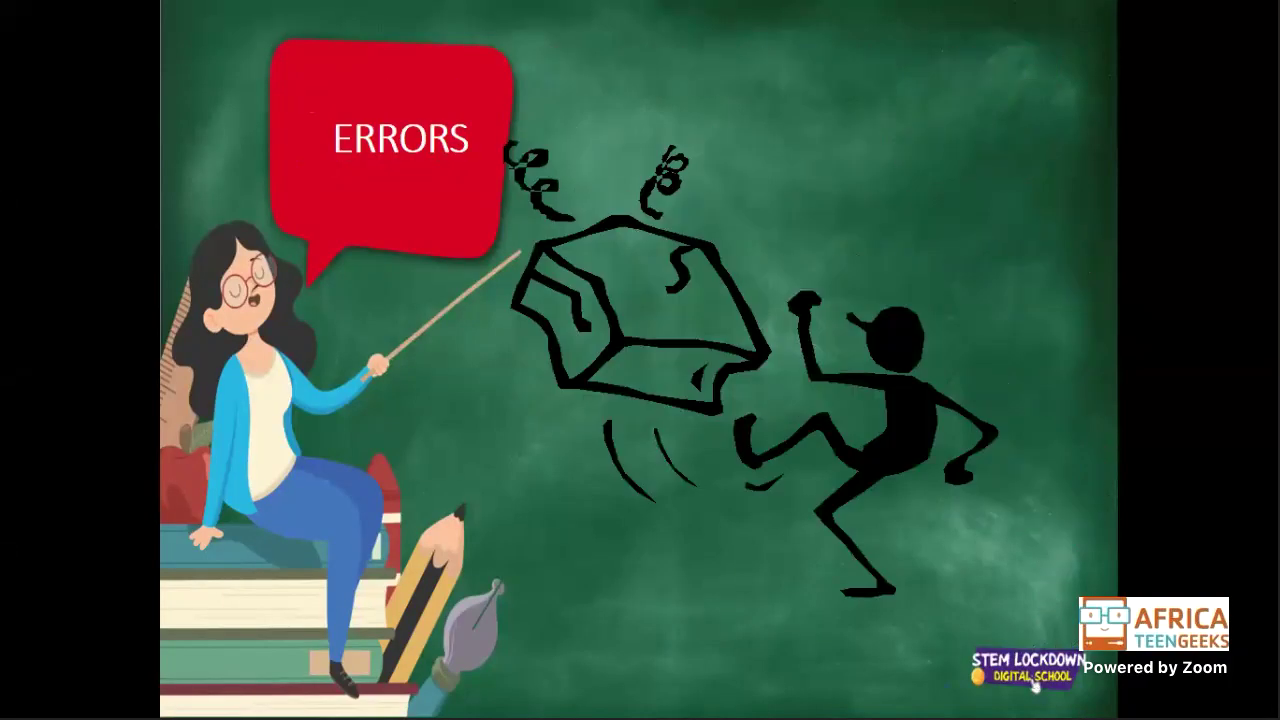
{"action": "key", "text": "Right"}
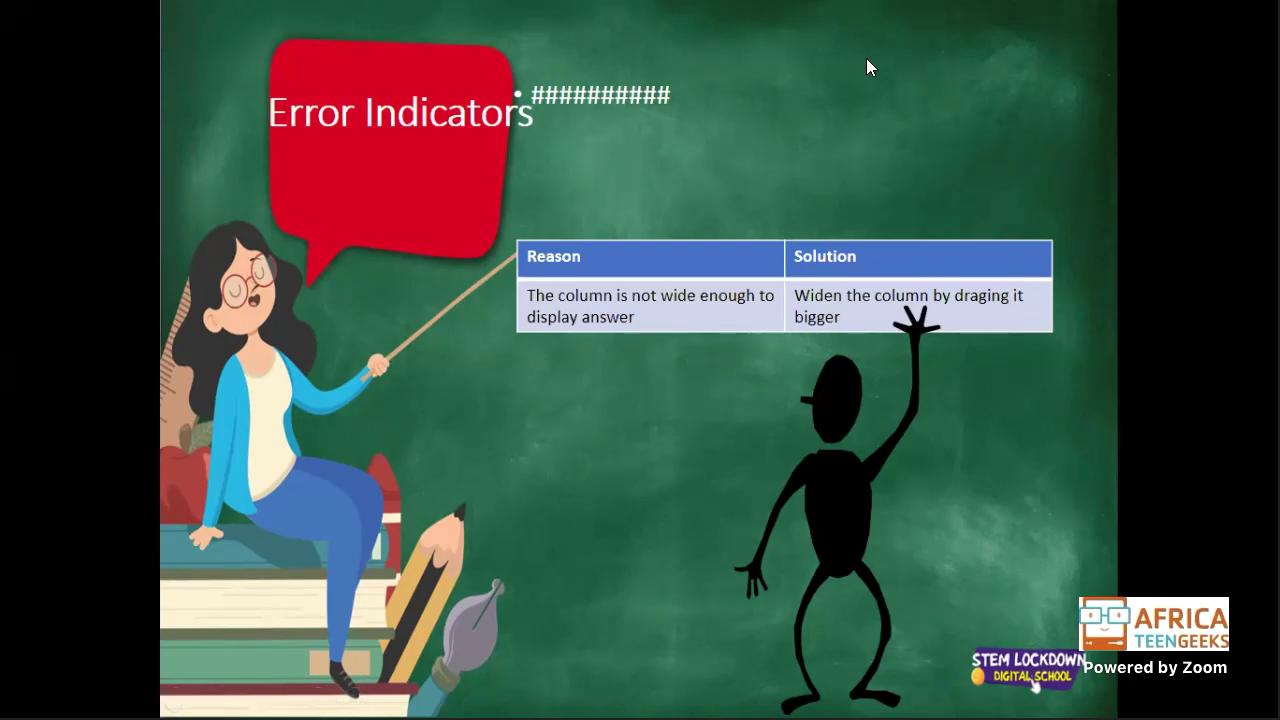
- Switch to the Errors workbook, inspect the ########## example in row 3 and widen column C until the C3 amount fits
{"action": "key", "text": "alt+Tab"}
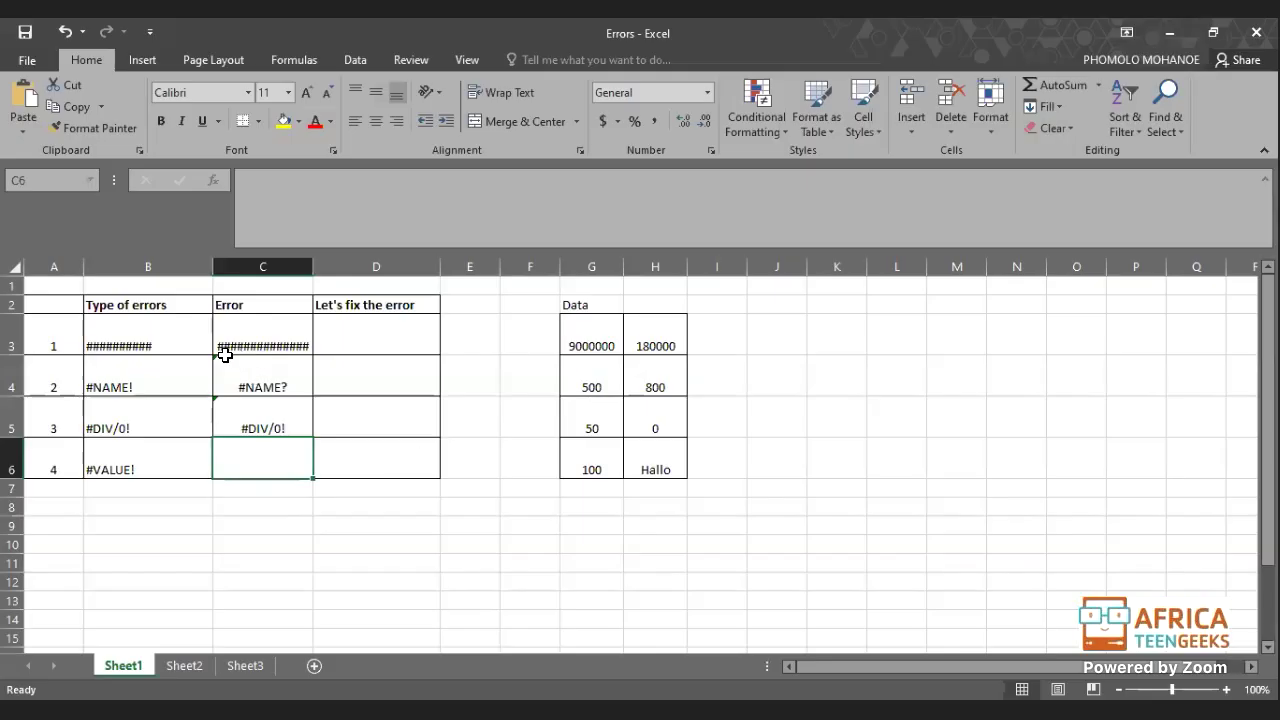
{"action": "left_click", "coordinate": [158, 342]}
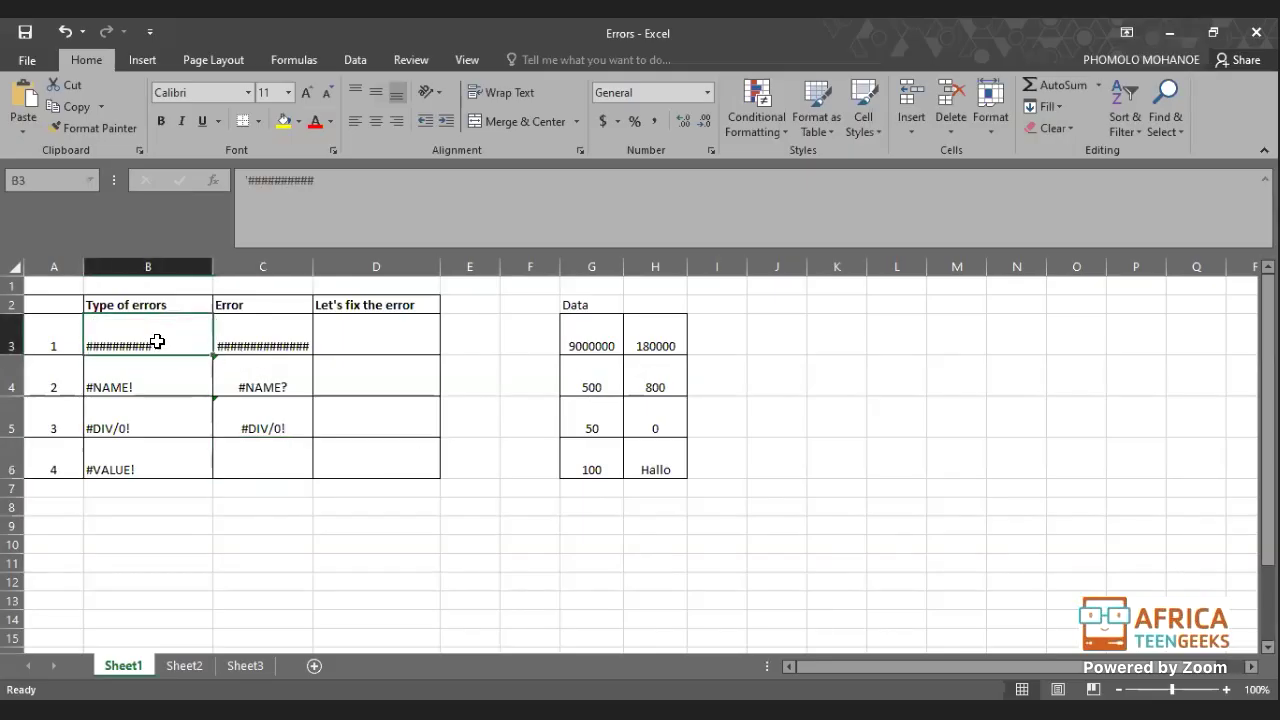
{"action": "left_click", "coordinate": [269, 330]}
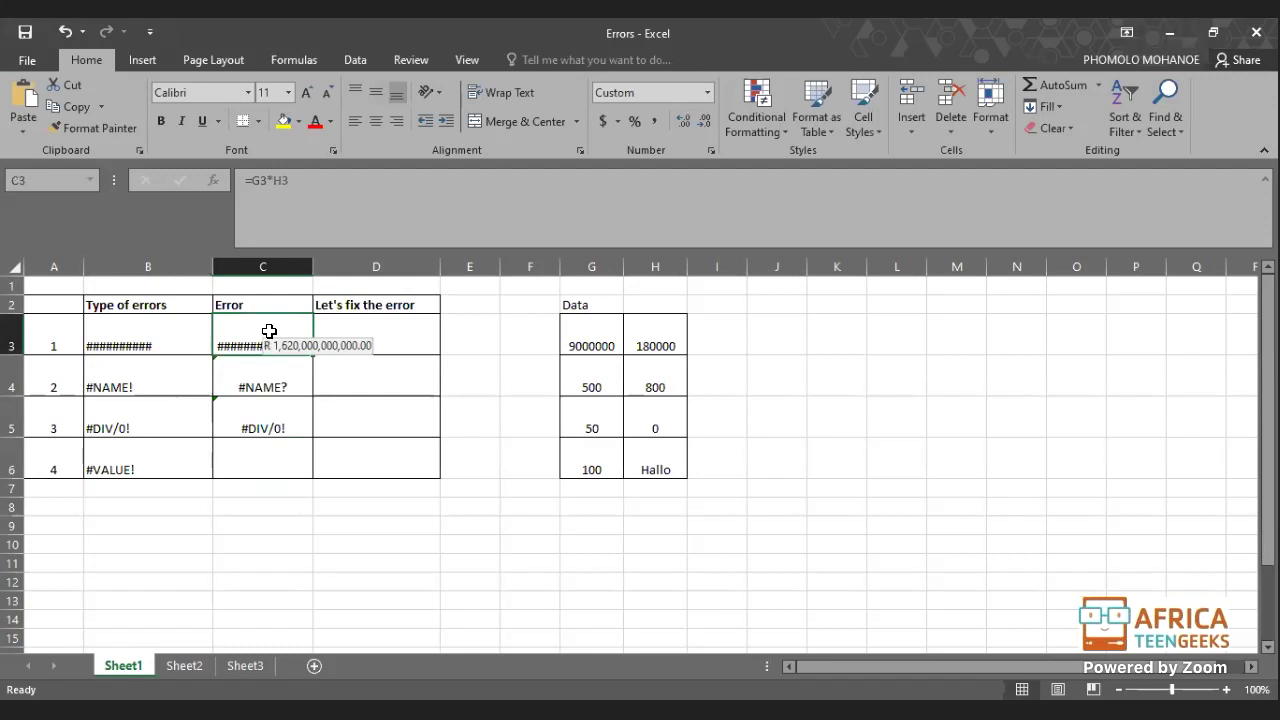
{"action": "left_click", "coordinate": [151, 327]}
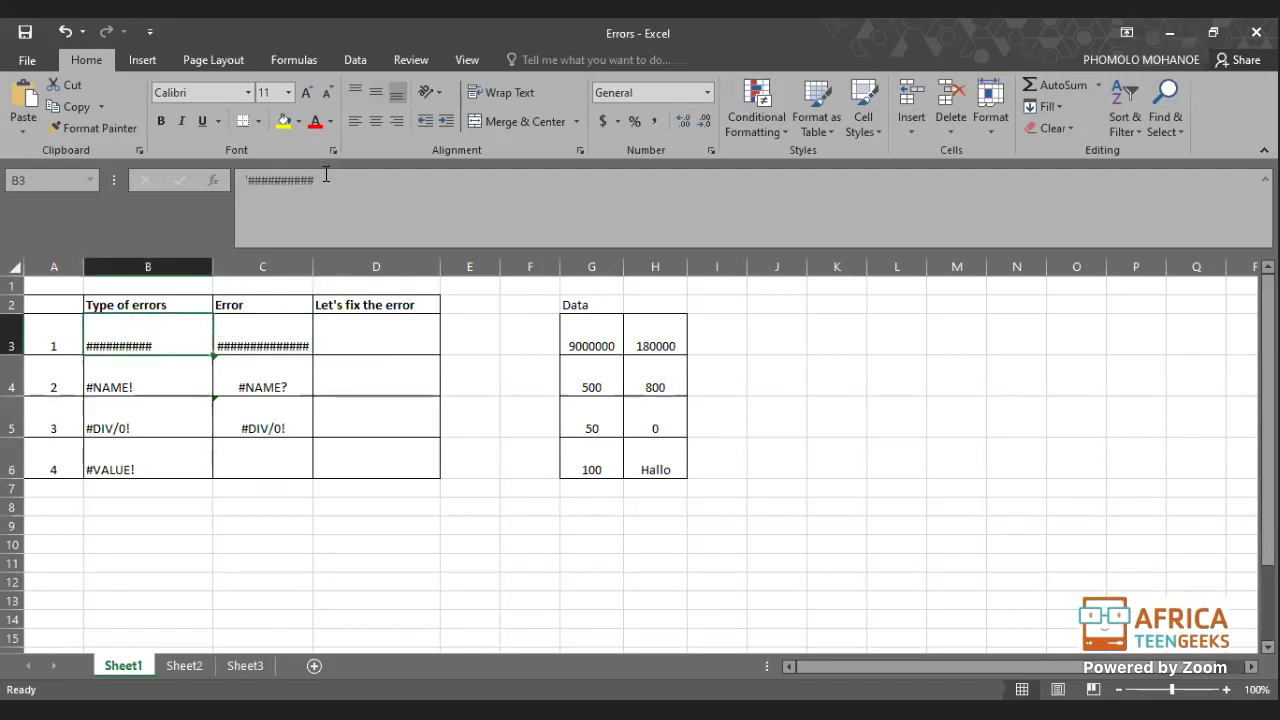
{"action": "left_click", "coordinate": [245, 343]}
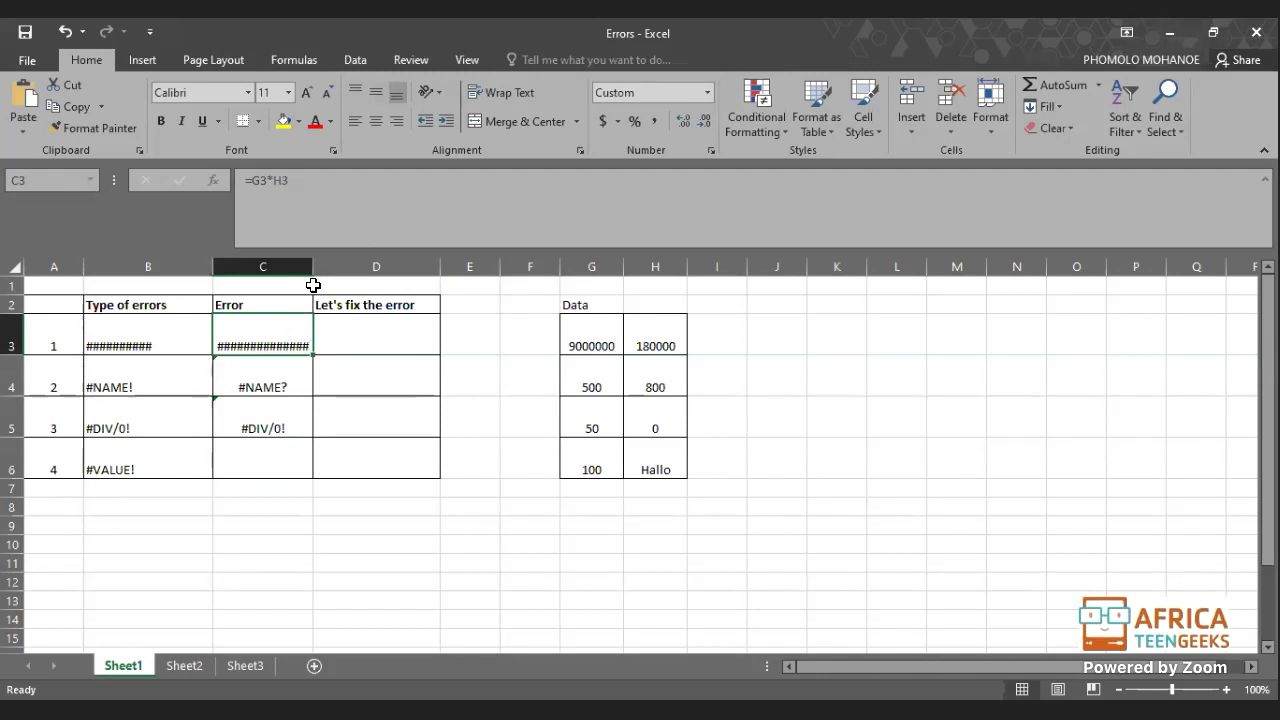
{"action": "left_click_drag", "start_coordinate": [312, 259], "coordinate": [394, 262]}
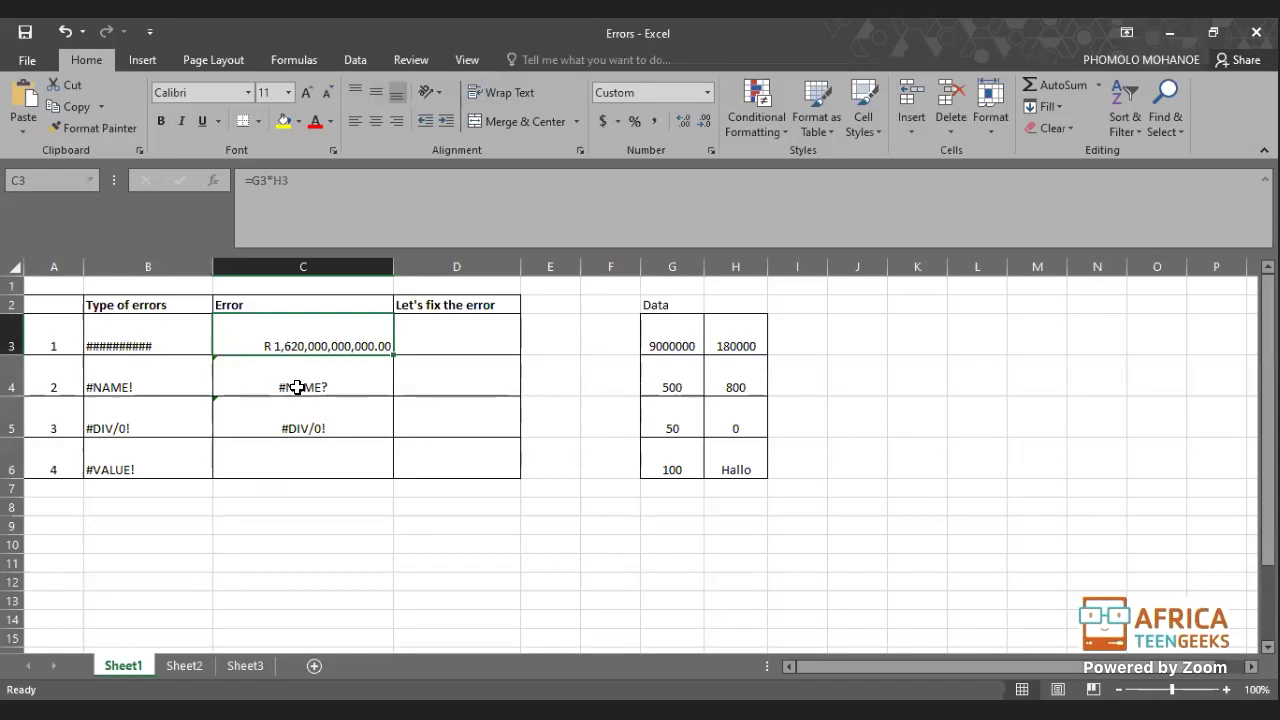
- Return to the slideshow and advance to the #NAME! error indicator slide
{"action": "left_click", "coordinate": [165, 388]}
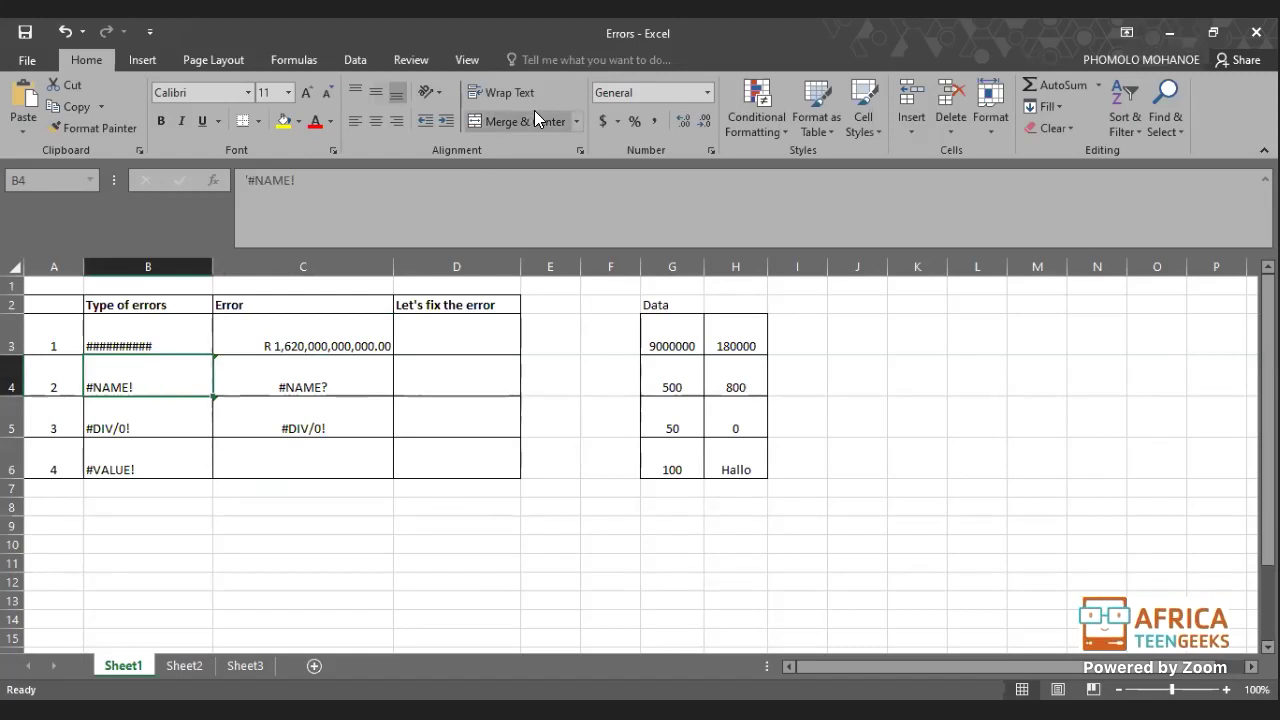
{"action": "key", "text": "alt+Tab"}
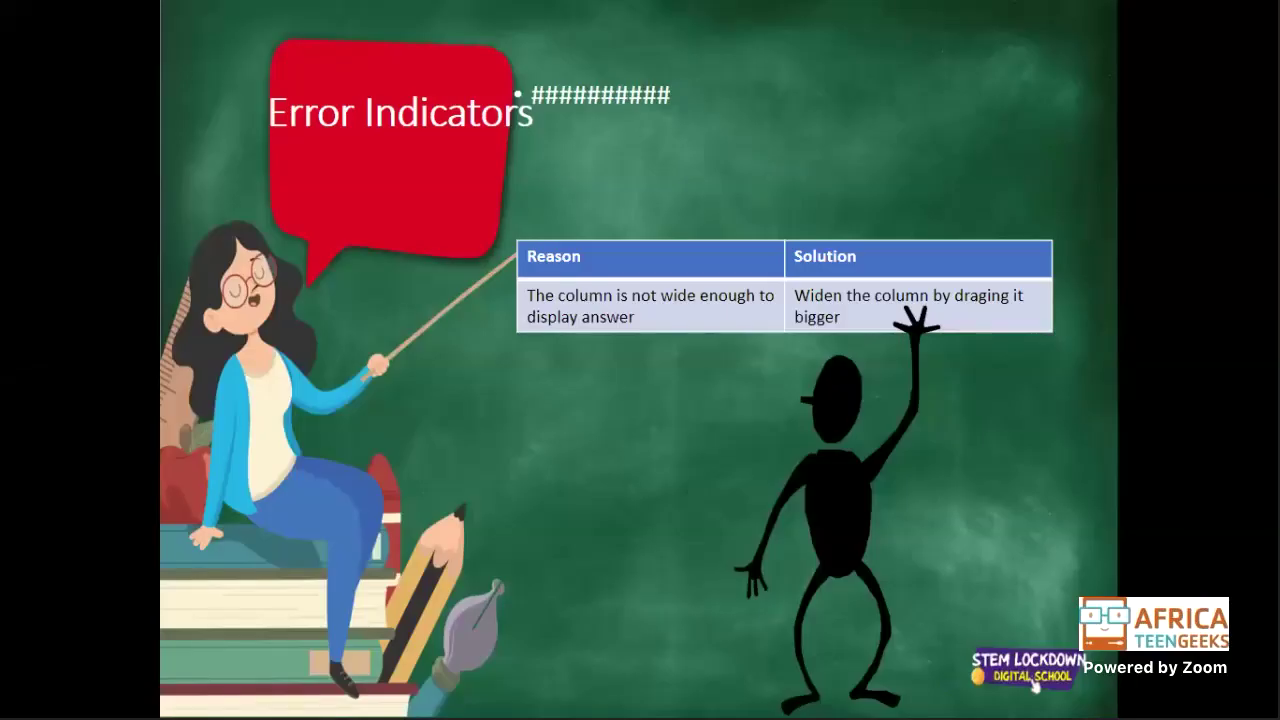
{"action": "key", "text": "Right"}
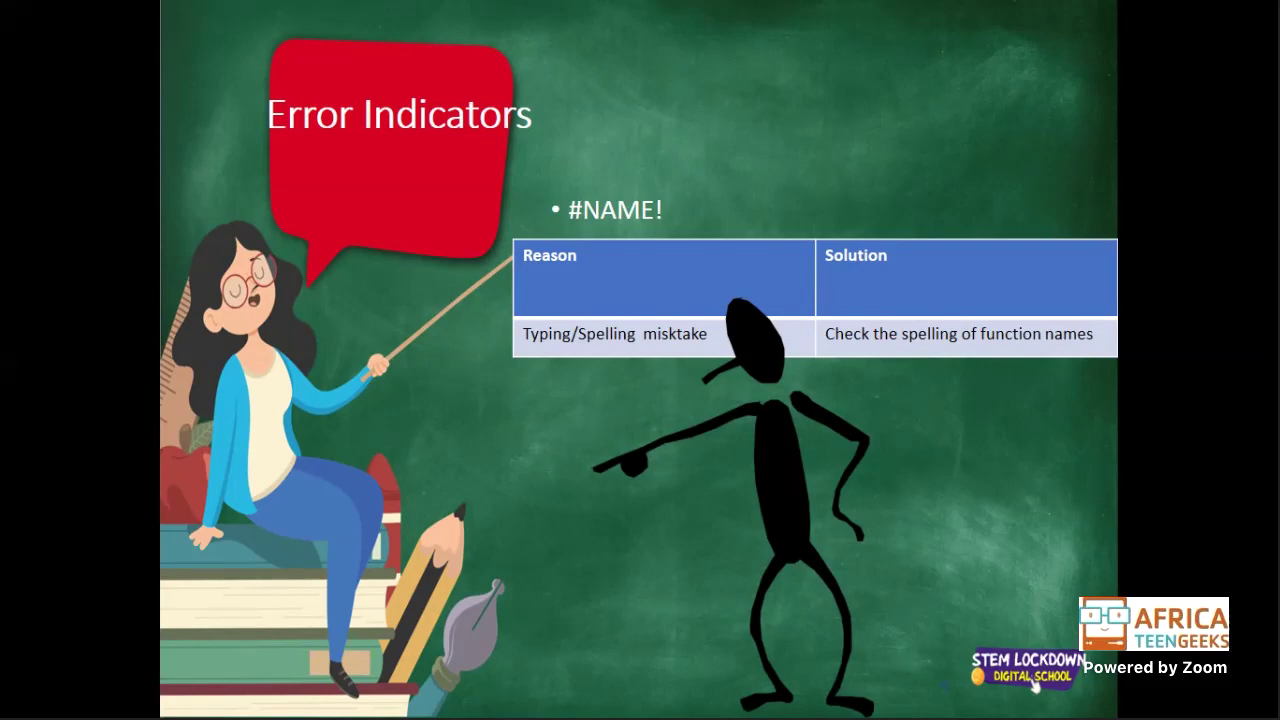
- Switch back to the Errors workbook and correct the misspelled function in C4 so the formula reads =AVERAGE(G4:H4)
{"action": "key", "text": "alt+Tab"}
{"action": "left_click", "coordinate": [306, 389]}
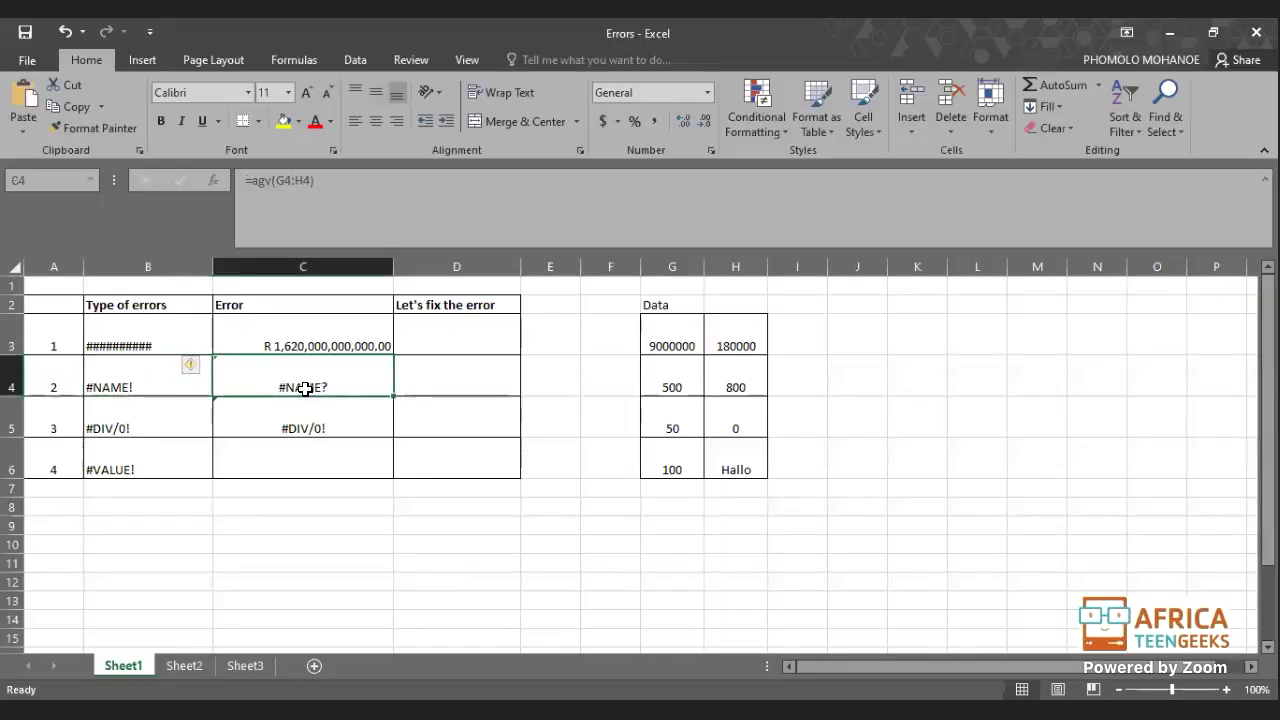
{"action": "left_click", "coordinate": [291, 265]}
{"action": "left_click", "coordinate": [300, 383]}
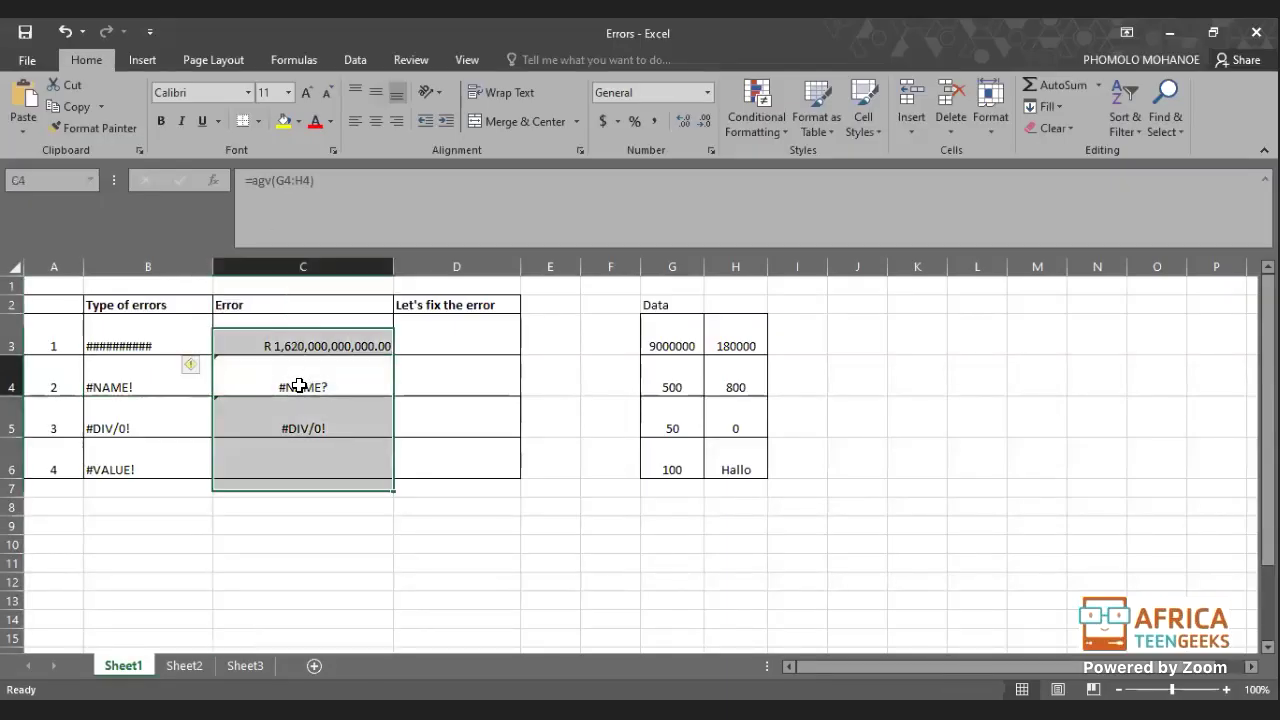
{"action": "left_click", "coordinate": [256, 180]}
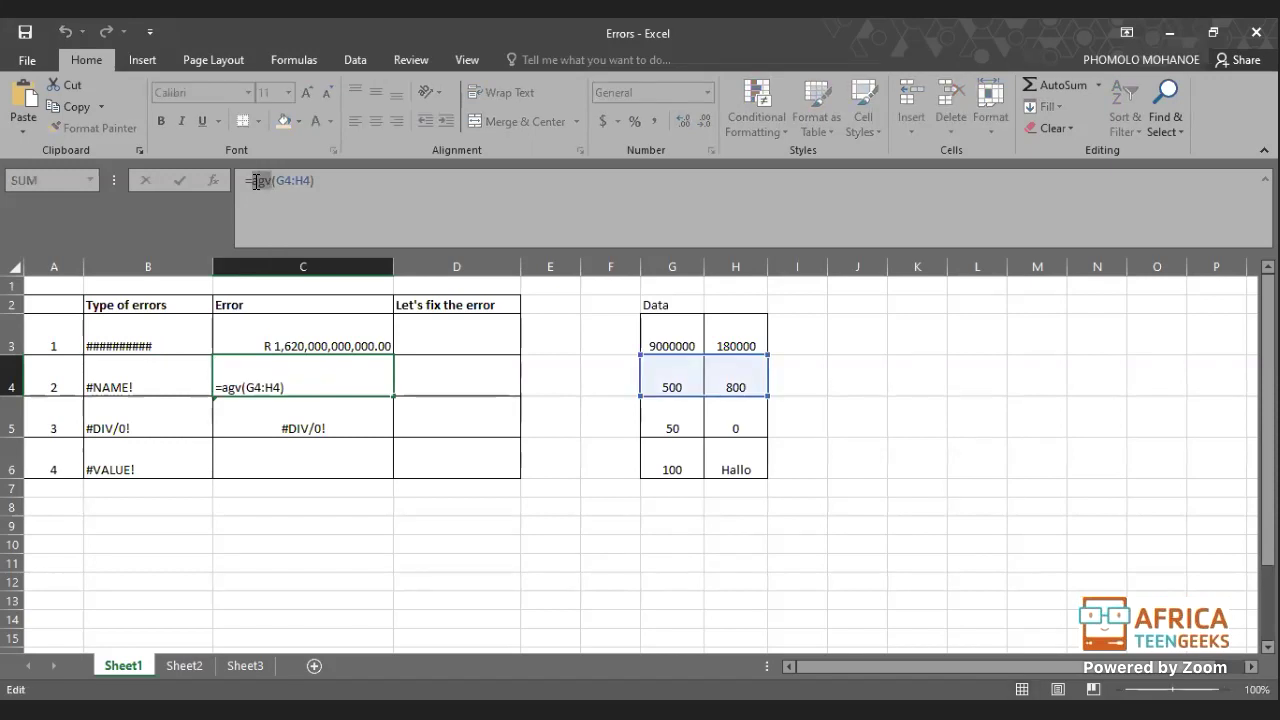
{"action": "type", "text": "a"}
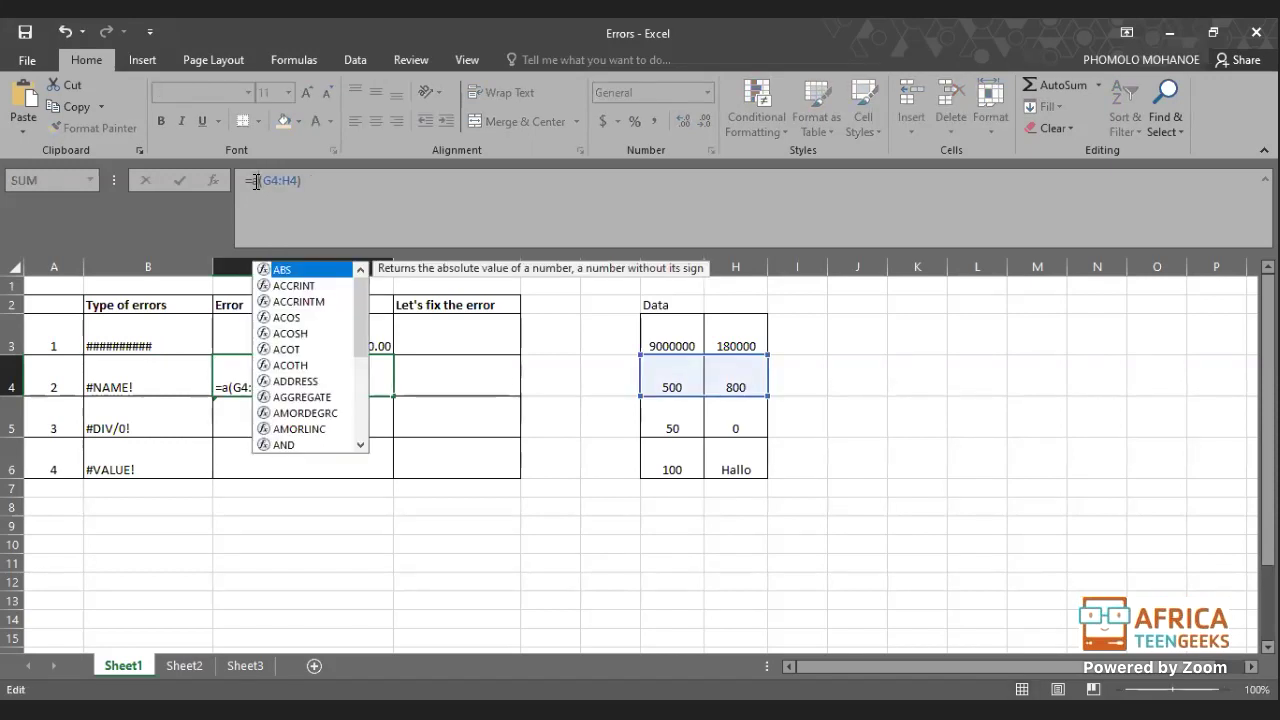
{"action": "type", "text": "v"}
{"action": "left_click", "coordinate": [295, 287]}
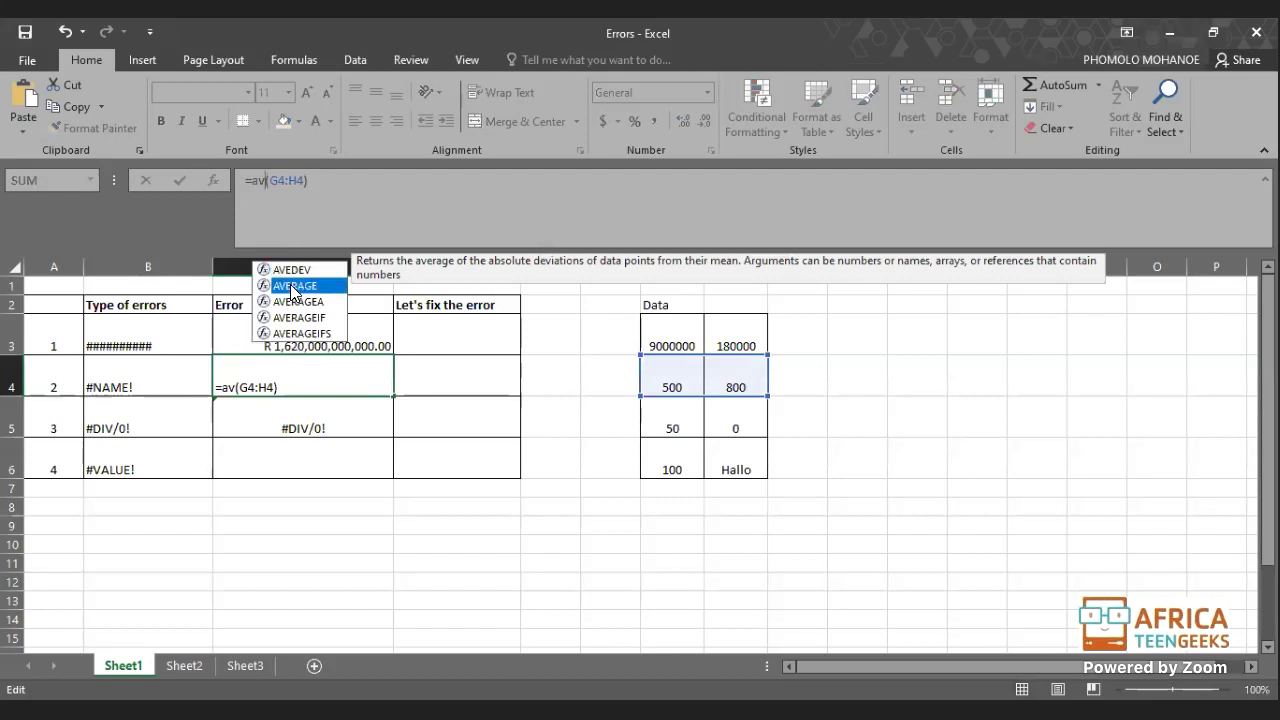
{"action": "key", "text": "Tab"}
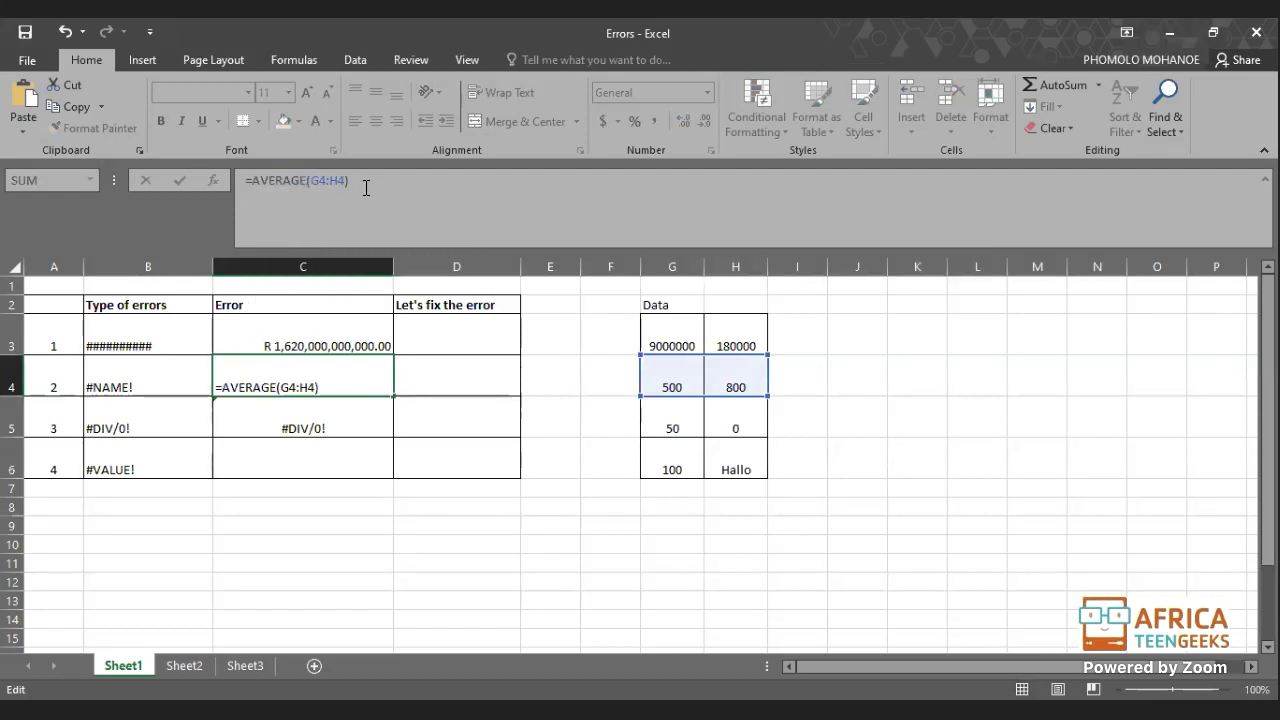
{"action": "key", "text": "Return"}
{"action": "left_click", "coordinate": [366, 389]}
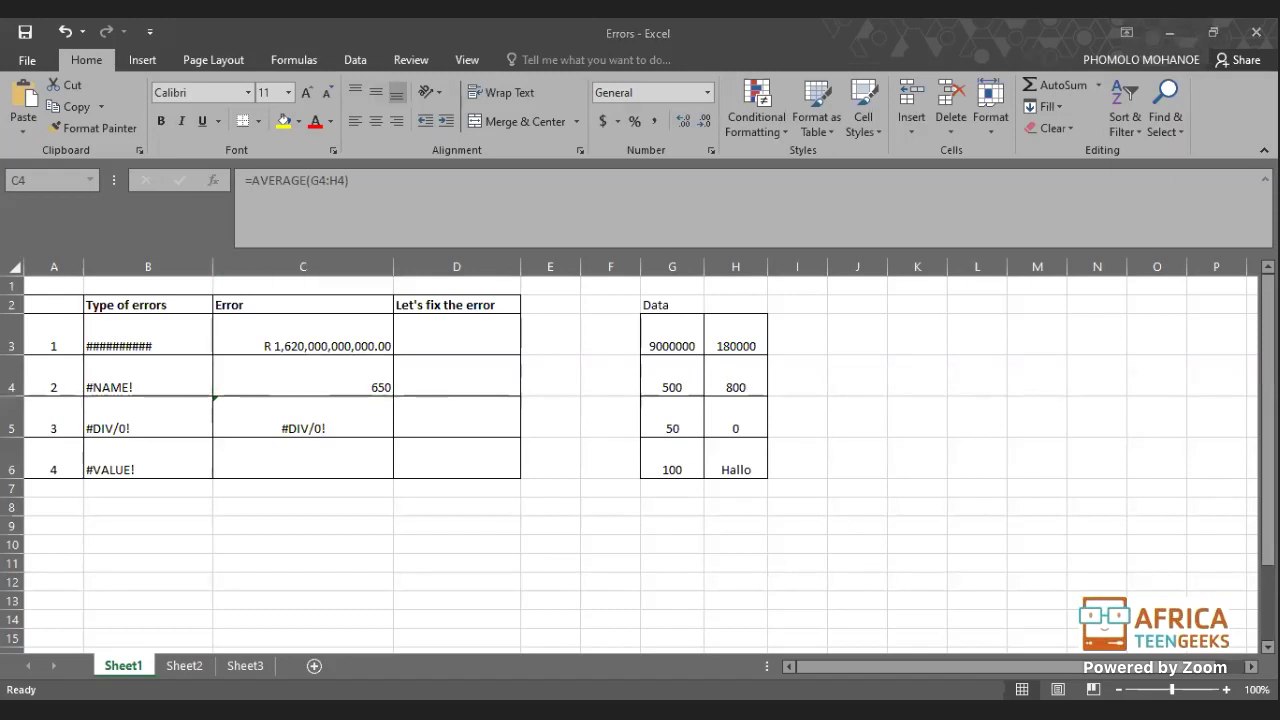
- Inspect the division formula in C5, and switch to the slideshow to view the #REF! and #DIV/0! slides
{"action": "left_click", "coordinate": [1172, 35]}
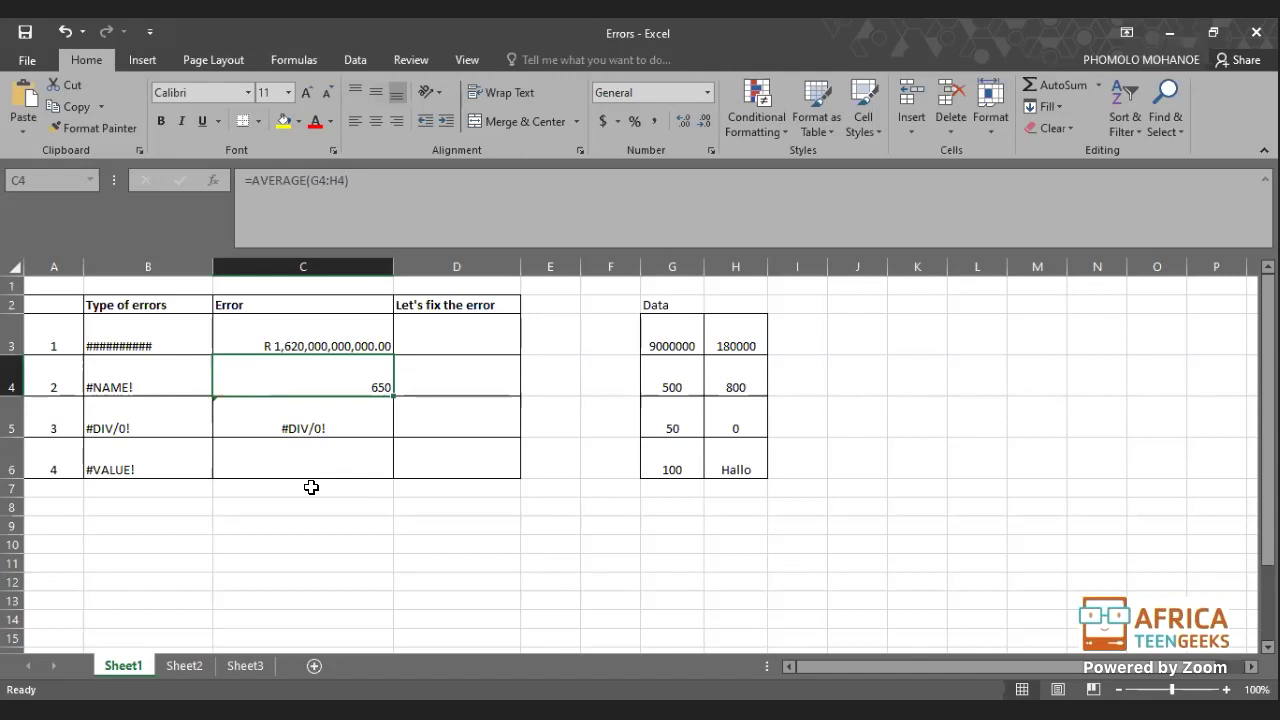
{"action": "left_click", "coordinate": [431, 340]}
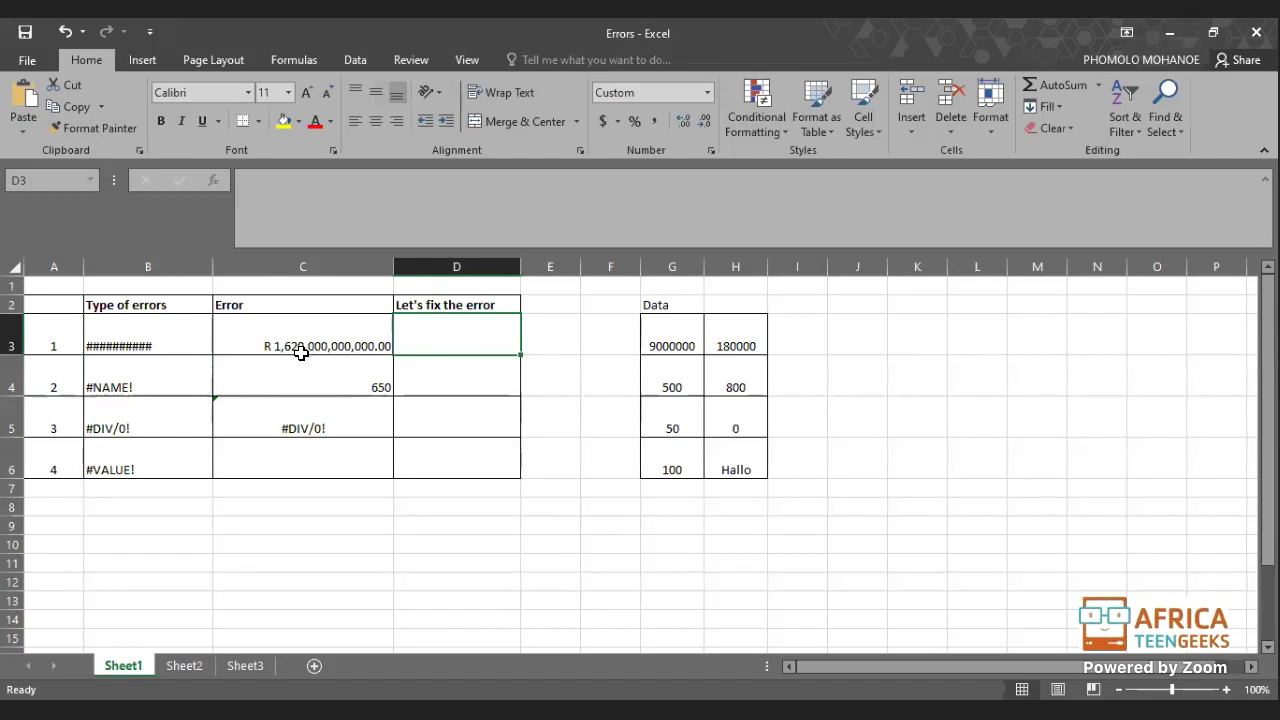
{"action": "left_click", "coordinate": [312, 425]}
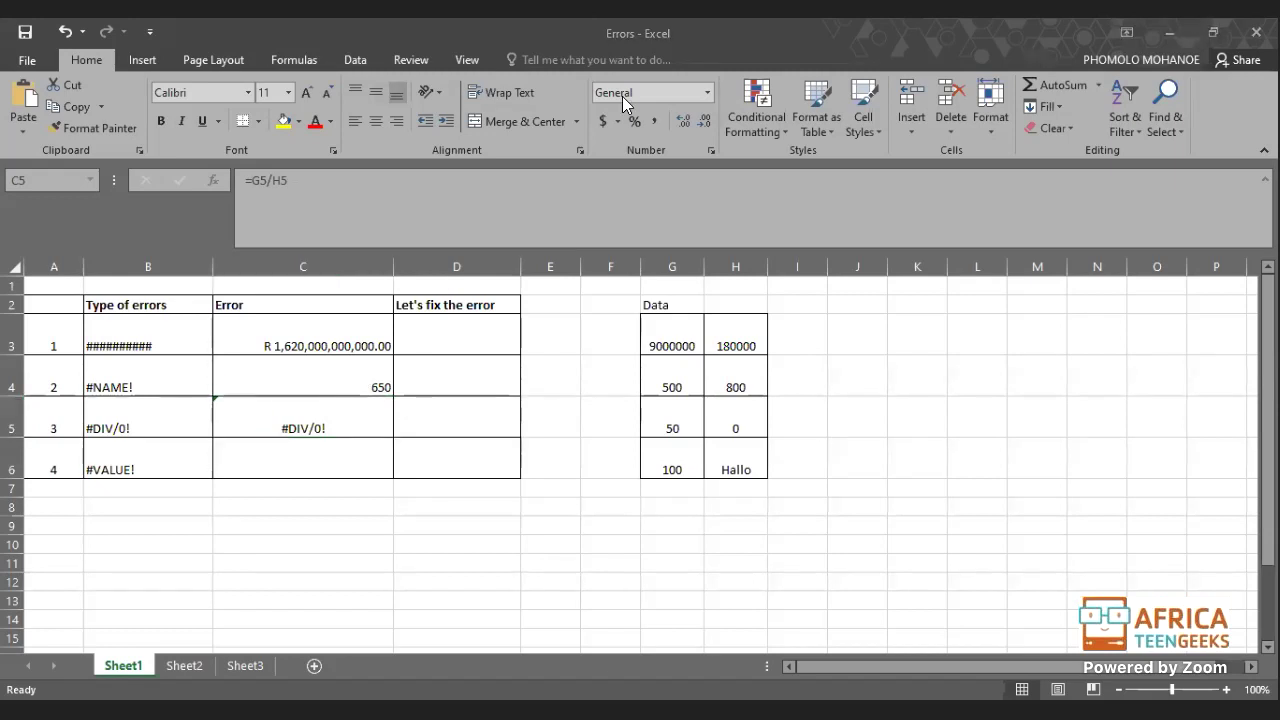
{"action": "key", "text": "alt+Tab"}
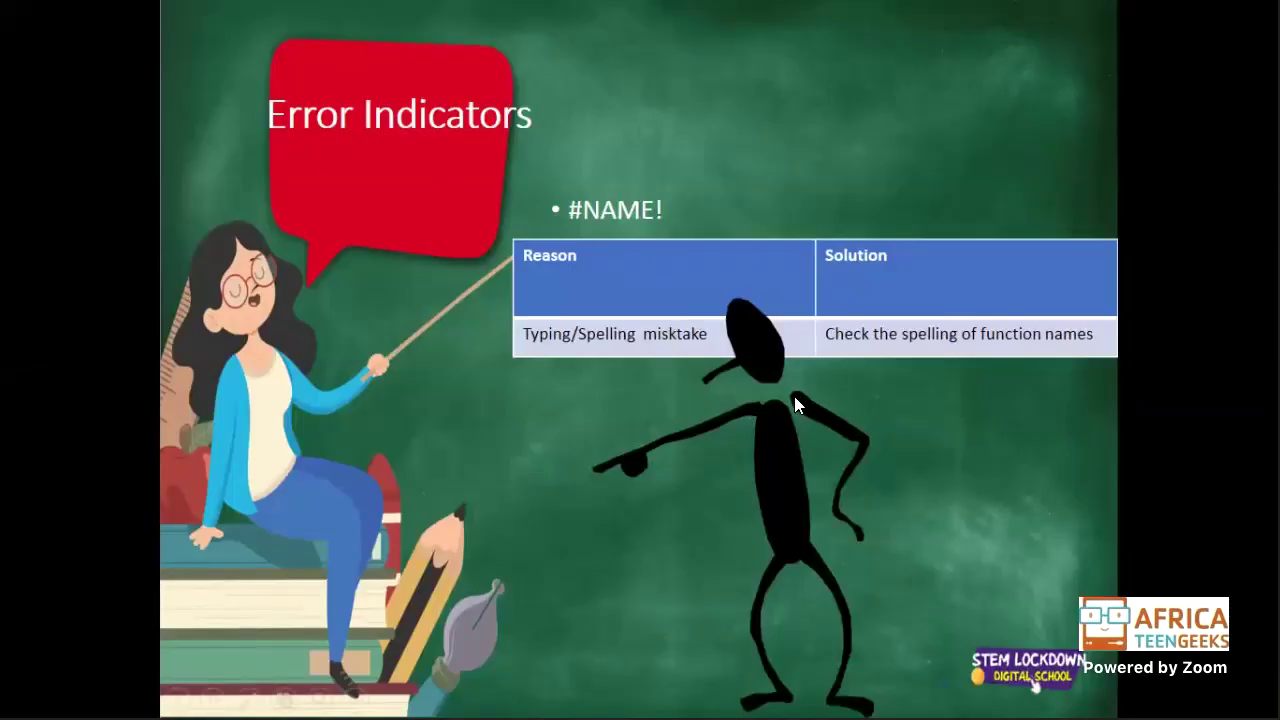
{"action": "left_click", "coordinate": [812, 430]}
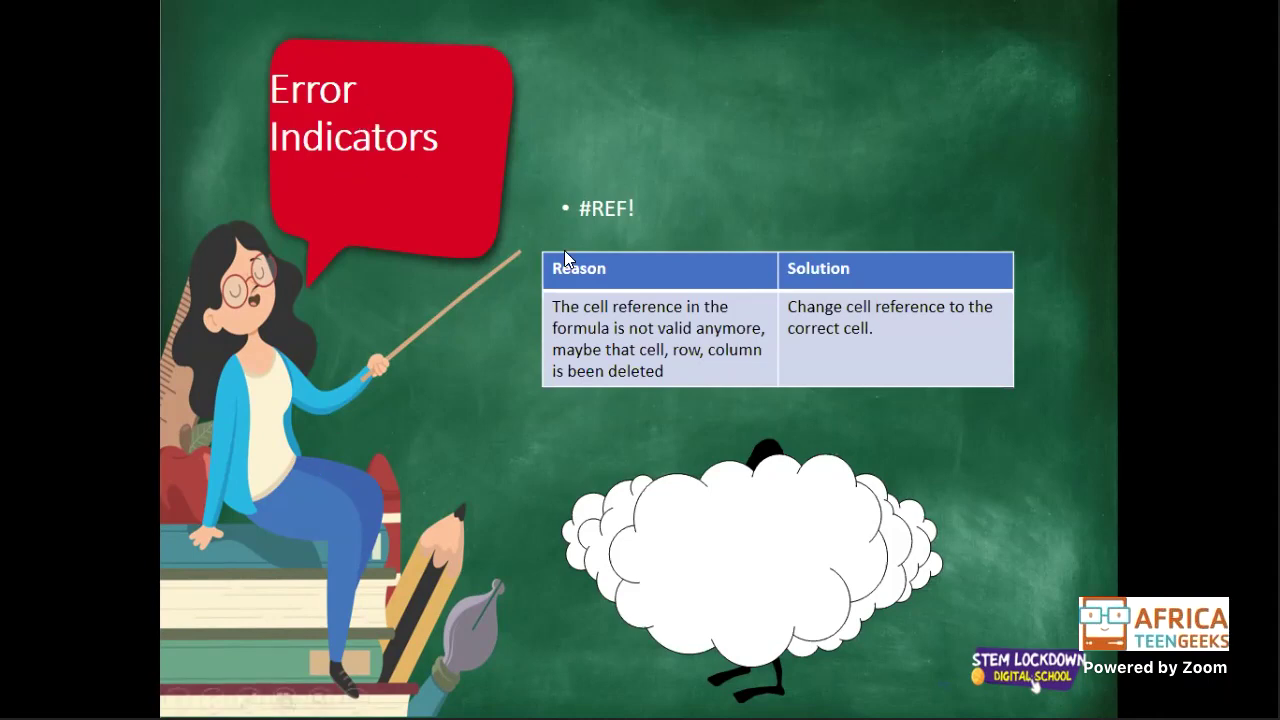
{"action": "left_click", "coordinate": [733, 370]}
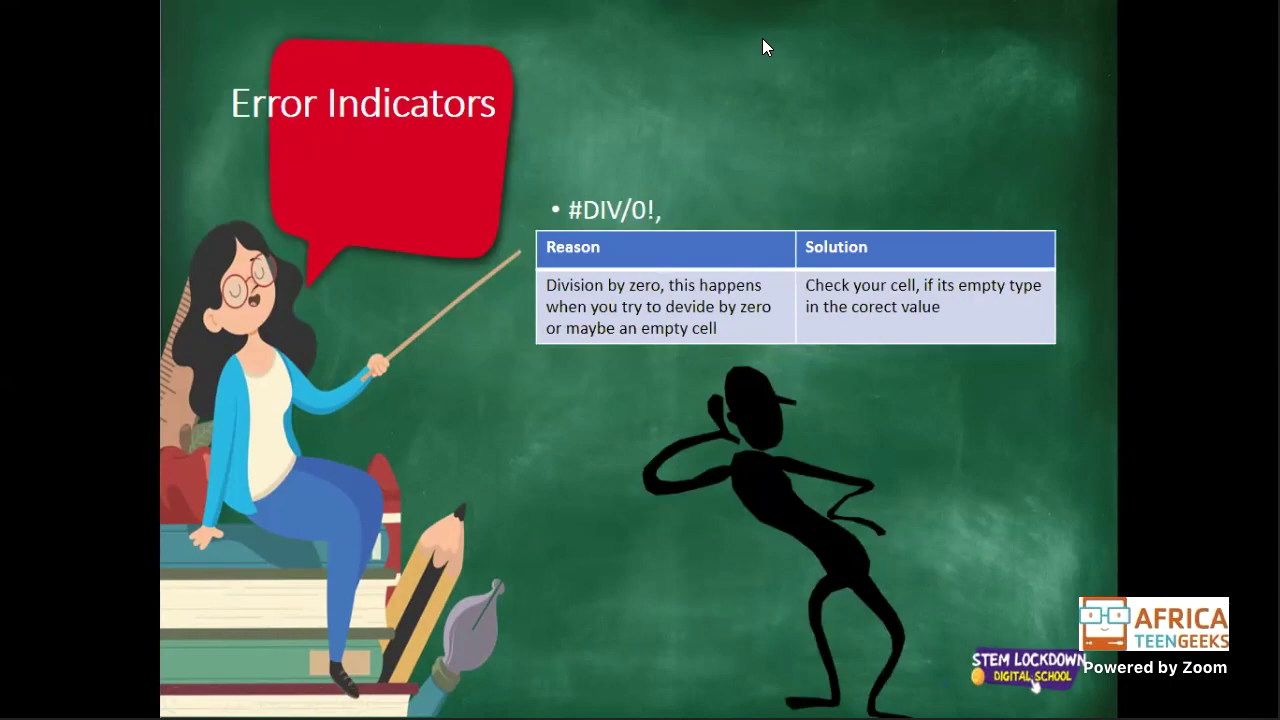
- Switch back to the Errors workbook and replace the zero divisor in H5 with 2
{"action": "key", "text": "alt+Tab"}
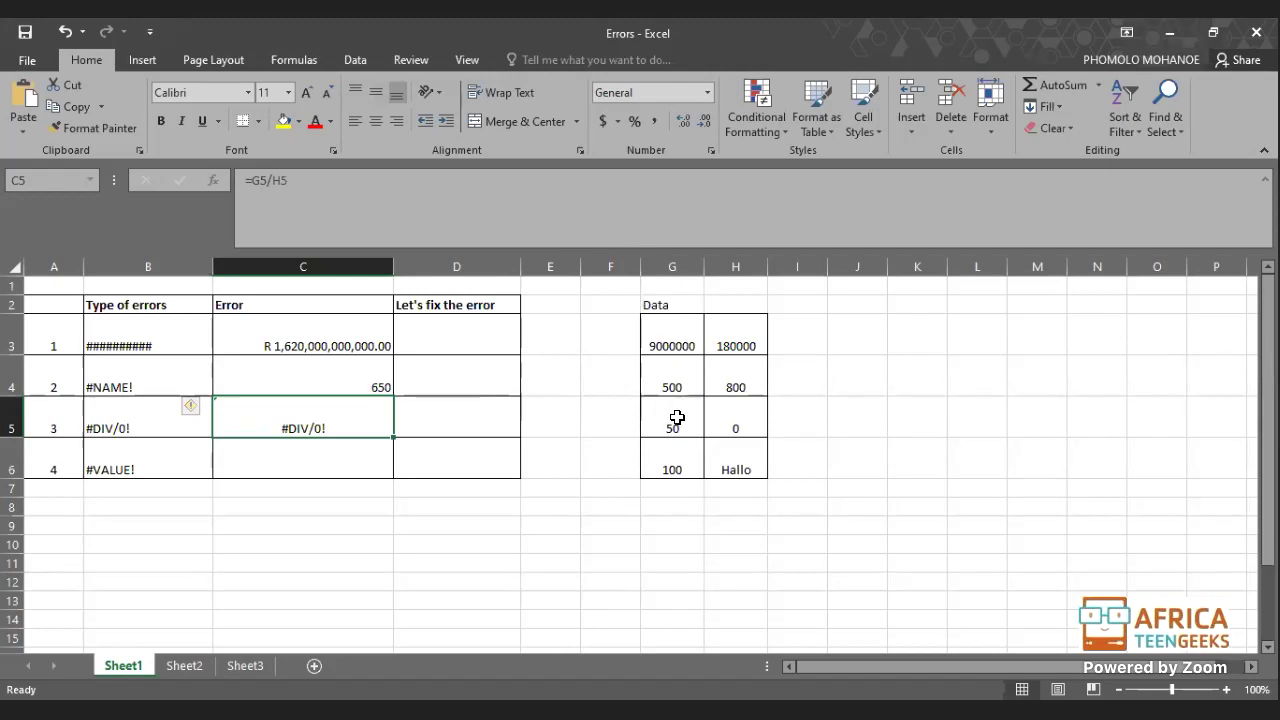
{"action": "left_click", "coordinate": [745, 415]}
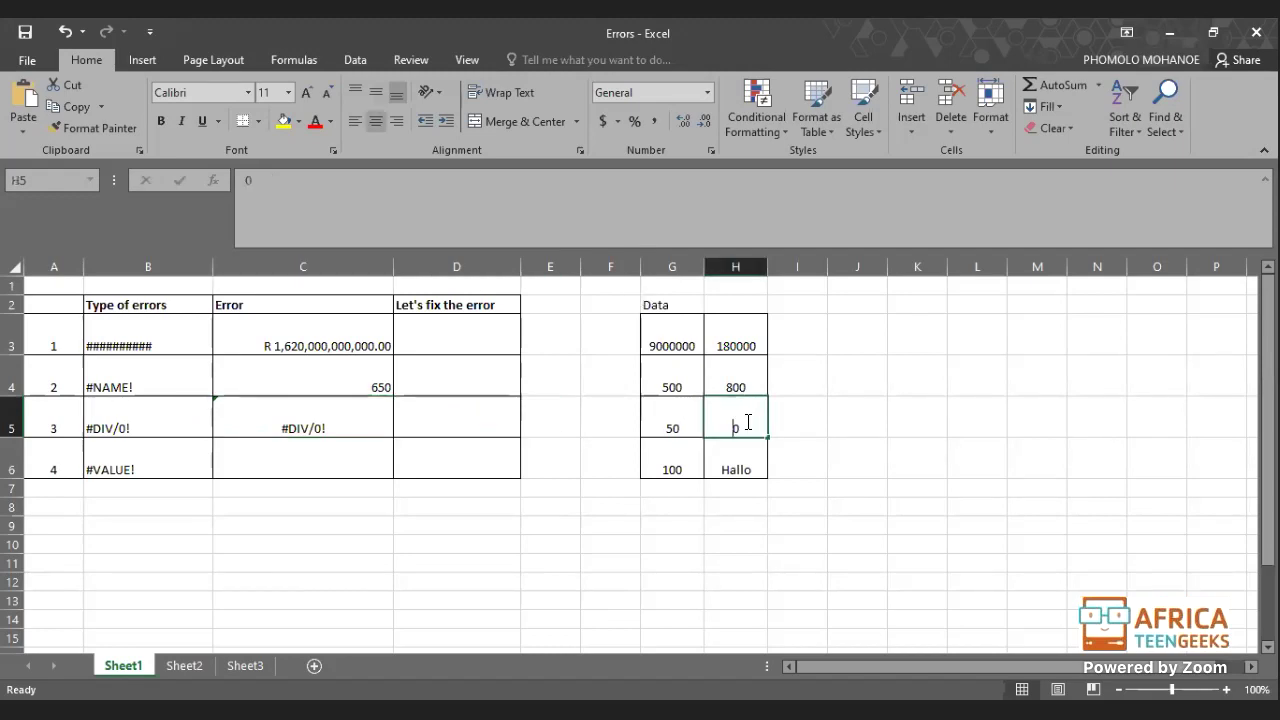
{"action": "double_click", "coordinate": [748, 422]}
{"action": "left_click_drag", "start_coordinate": [748, 422], "coordinate": [730, 425]}
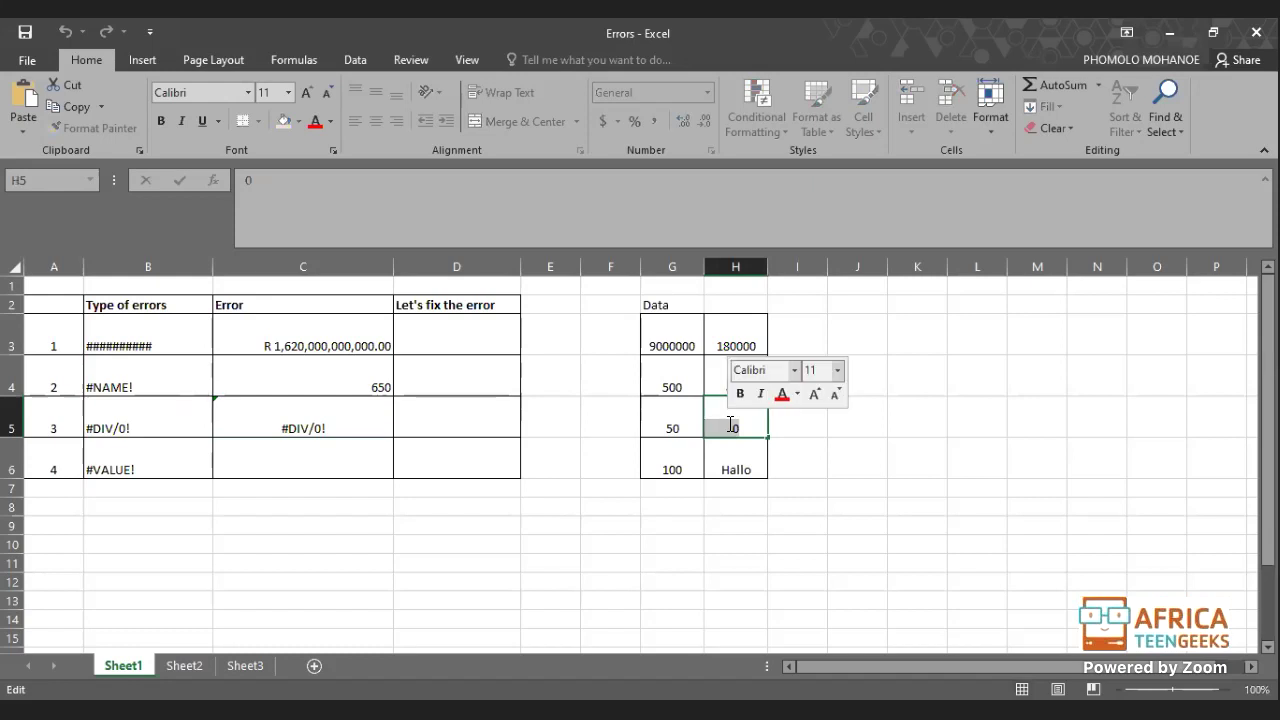
{"action": "type", "text": "2"}
{"action": "left_click", "coordinate": [805, 427]}
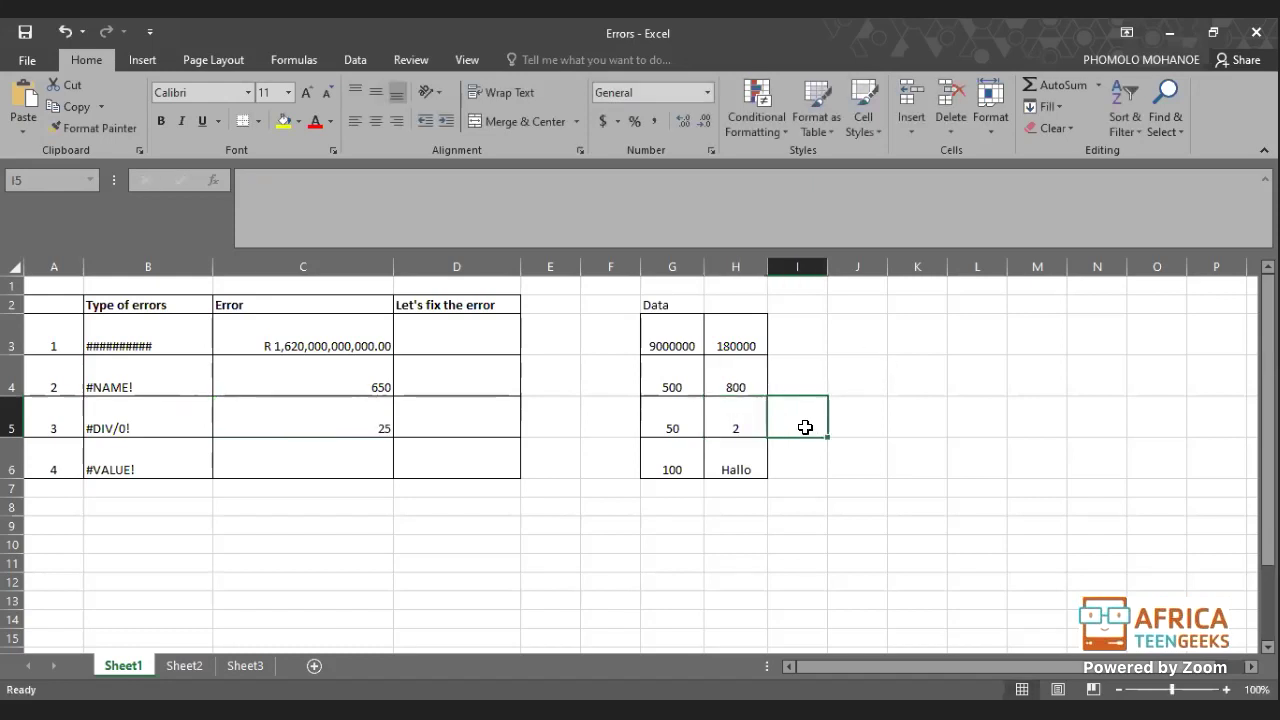
- Narrow column C until the C3 amount no longer fits, and view the #VALUE! slide in the slideshow
{"action": "left_click", "coordinate": [242, 467]}
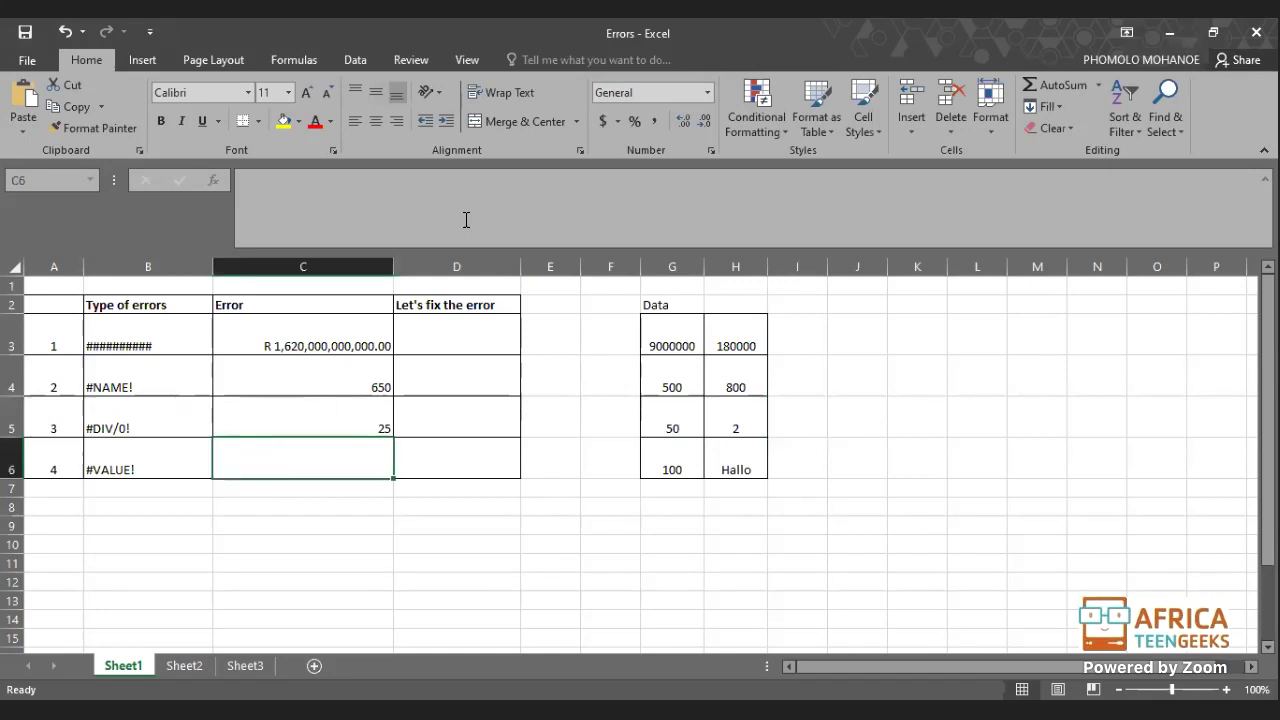
{"action": "left_click_drag", "start_coordinate": [391, 262], "coordinate": [267, 263]}
{"action": "left_click", "coordinate": [151, 472]}
{"action": "left_click", "coordinate": [233, 451]}
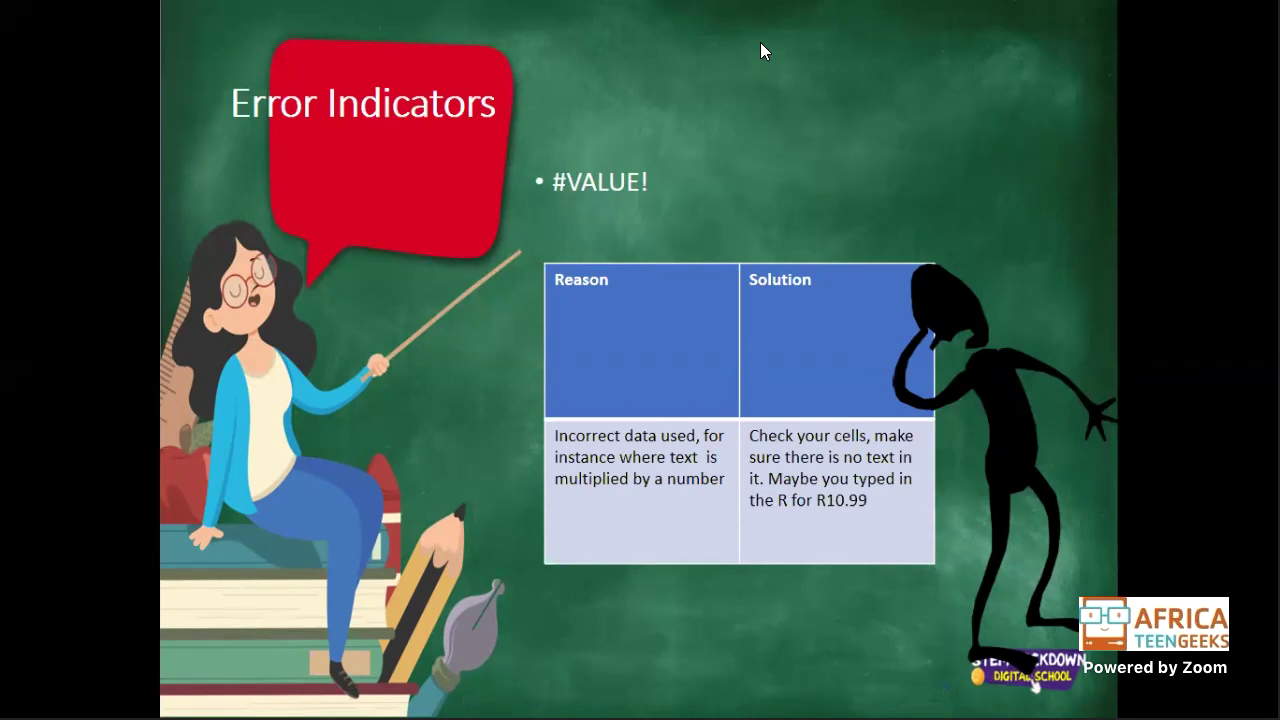
- Switch back to the Errors workbook and auto-fit the width of column C to its contents
{"action": "key", "text": "alt+Tab"}
{"action": "double_click", "coordinate": [231, 461]}
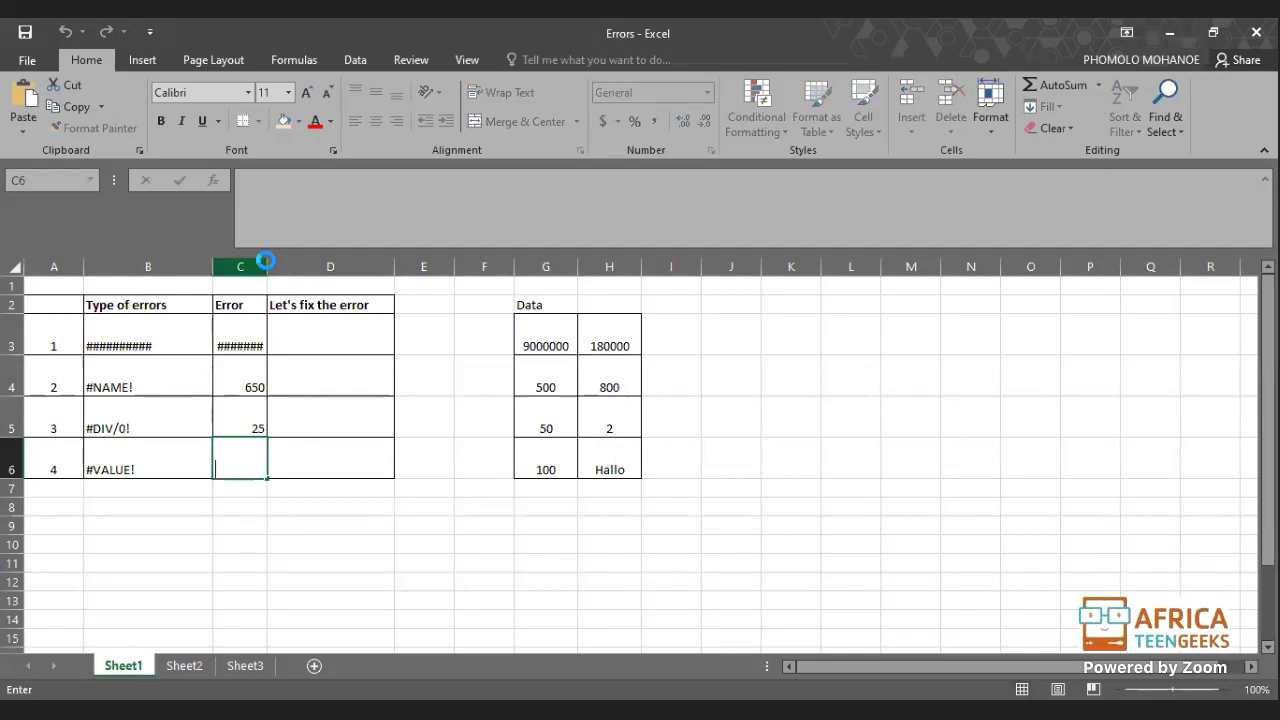
{"action": "left_click", "coordinate": [266, 259]}
{"action": "double_click", "coordinate": [266, 257]}
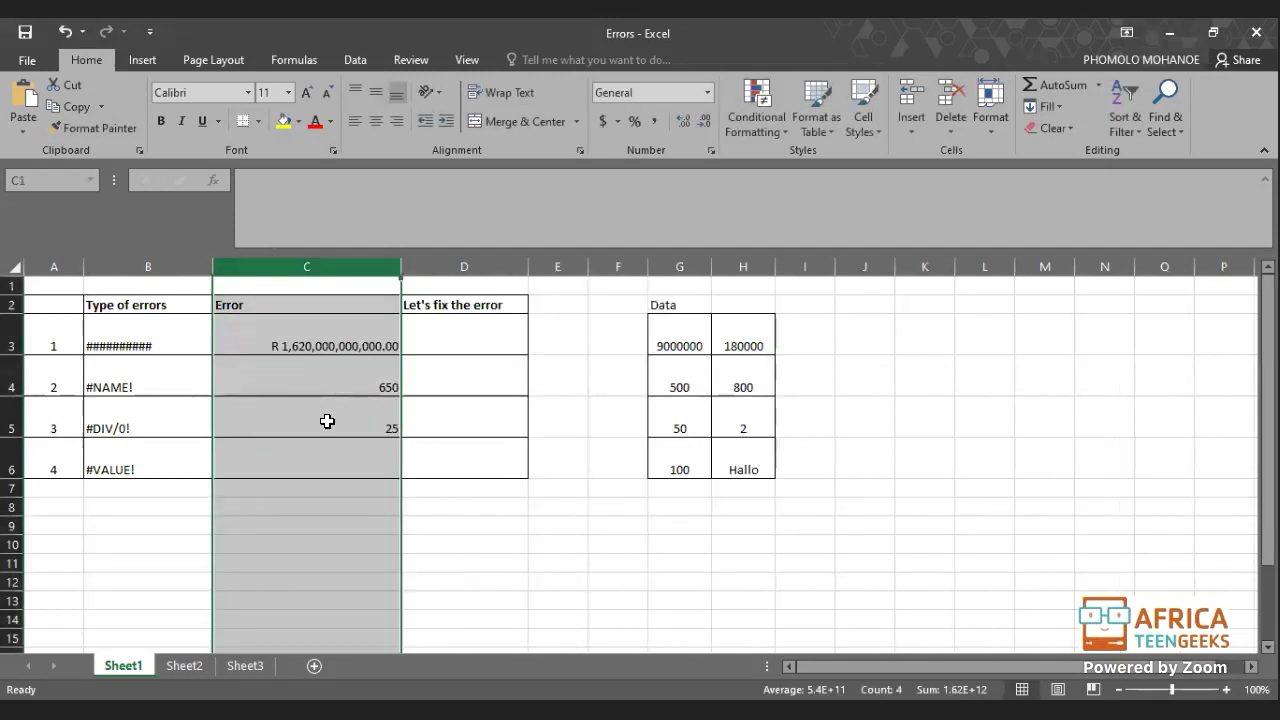
- Enter a formula in C6 that adds G6 and H6, =SUM(G6,H6)
{"action": "double_click", "coordinate": [334, 455]}
{"action": "type", "text": "="}
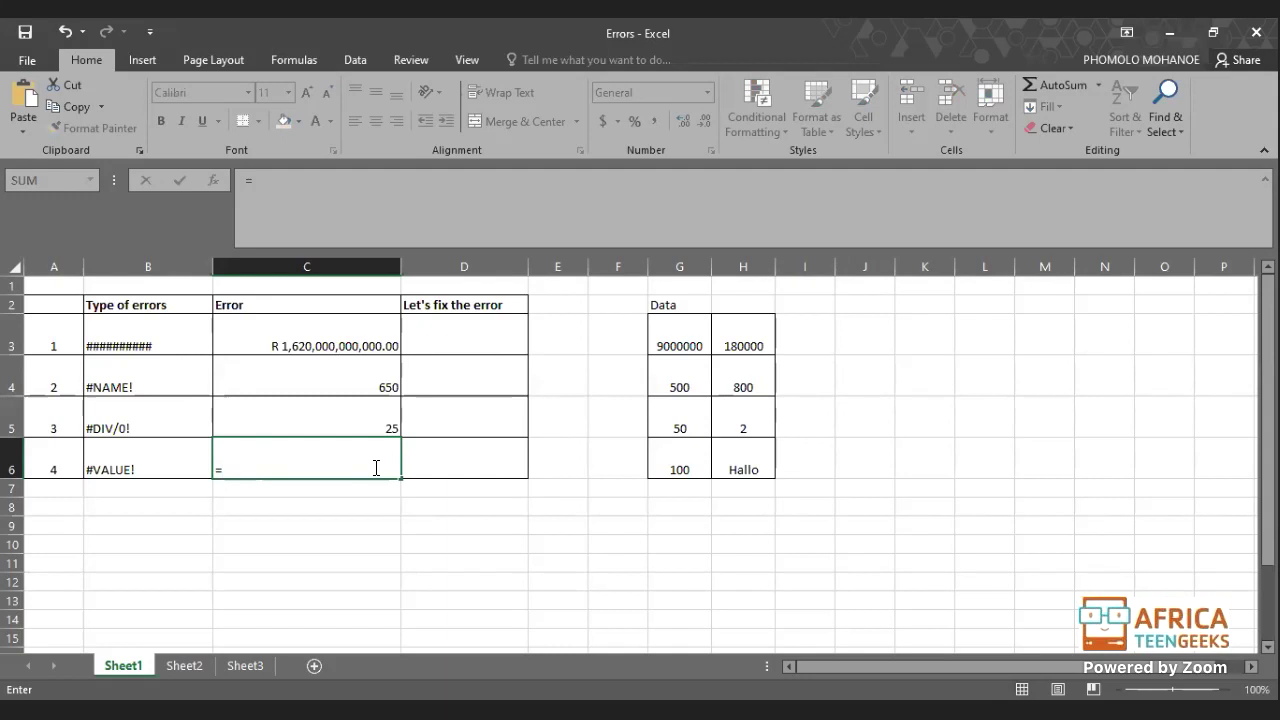
{"action": "type", "text": "s"}
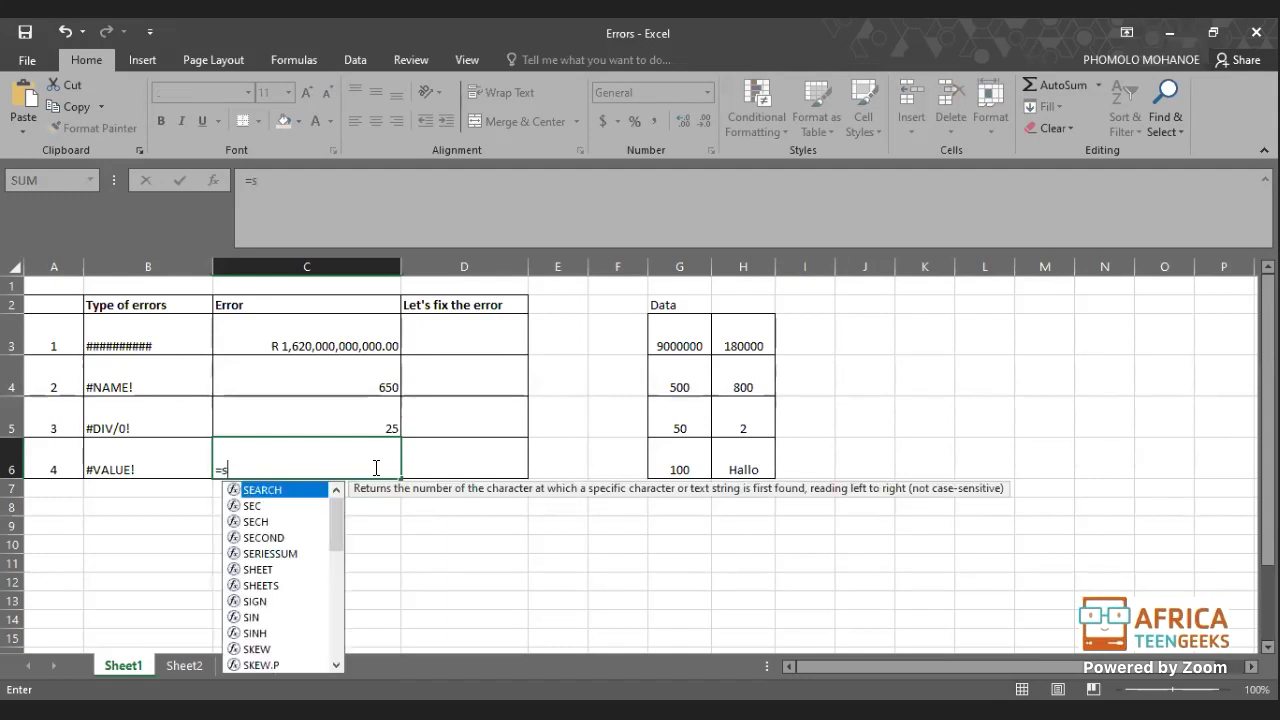
{"action": "type", "text": "um"}
{"action": "key", "text": "Tab"}
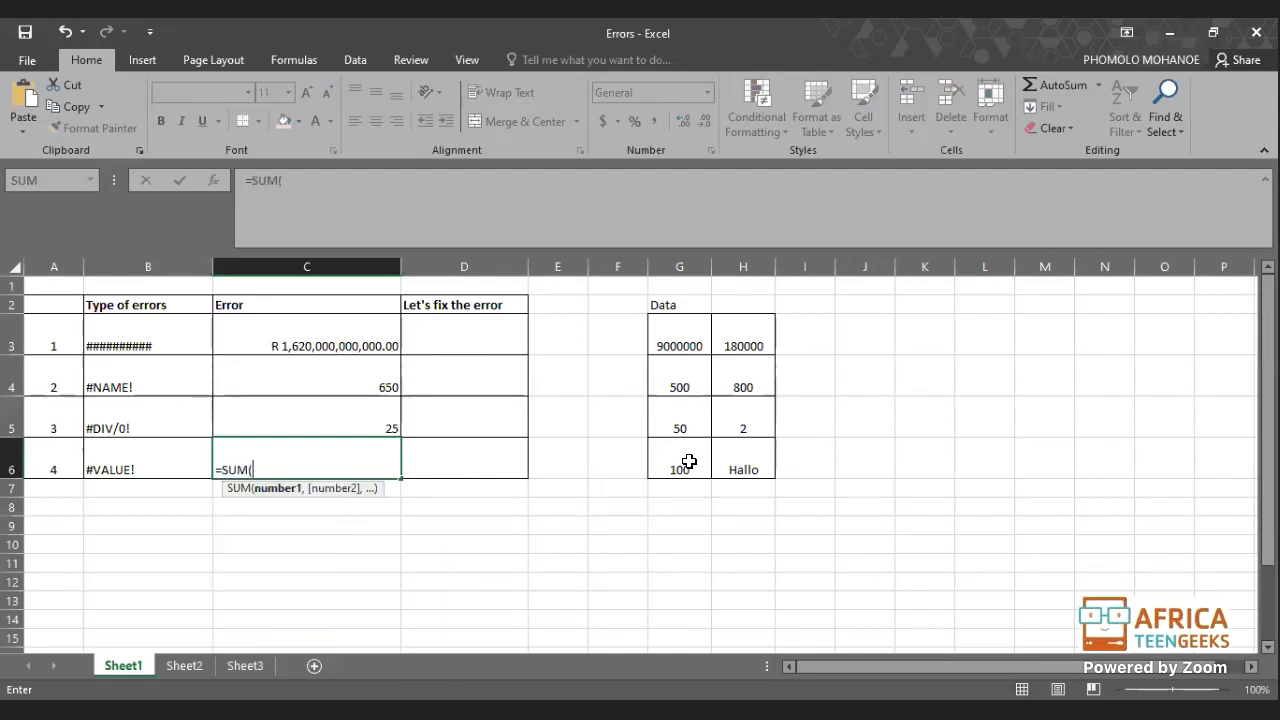
{"action": "left_click", "coordinate": [686, 457]}
{"action": "left_click_drag", "start_coordinate": [739, 453], "coordinate": [739, 454]}
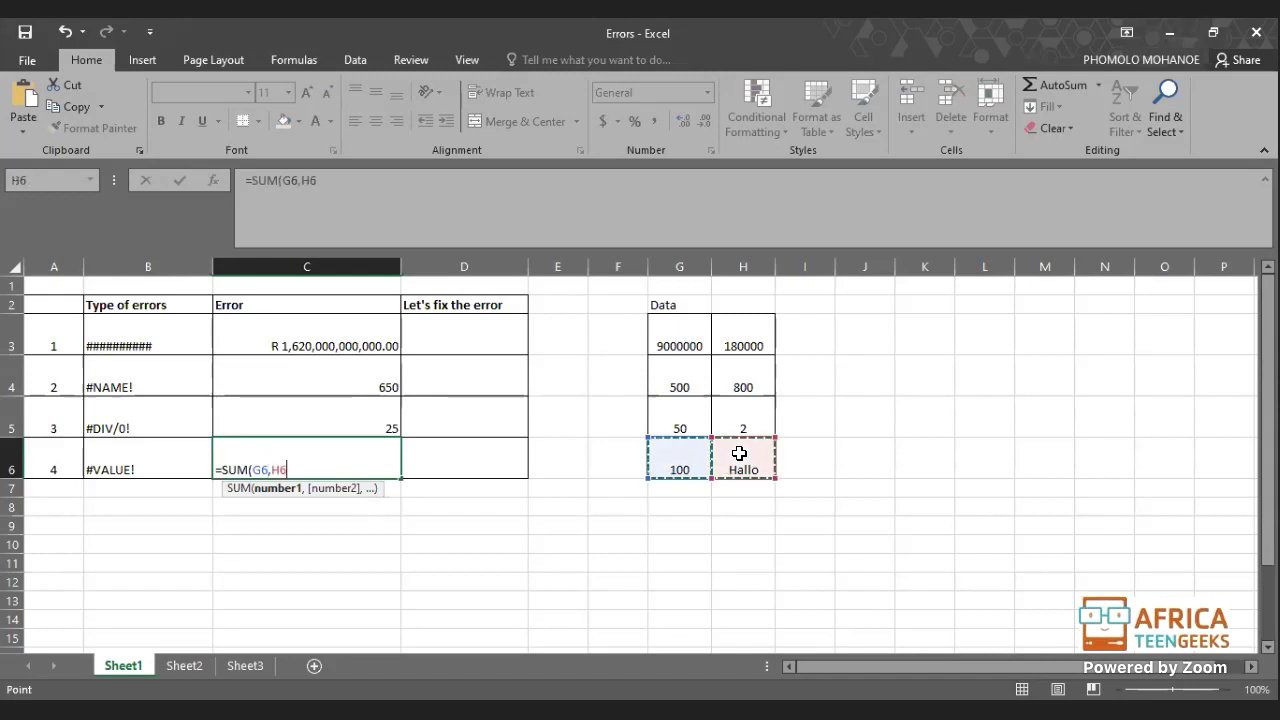
{"action": "key", "text": "Return"}
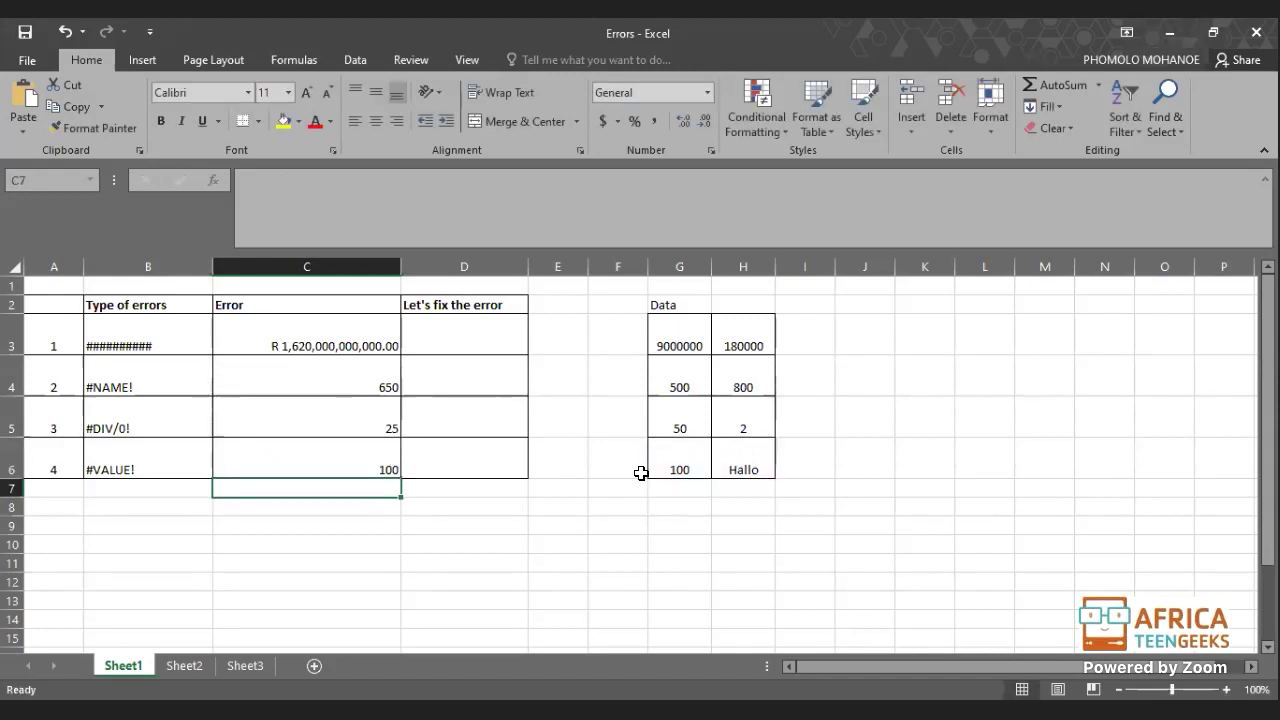
- Inspect the sum formula in C6 and the source cells G6 and H6 it refers to
{"action": "left_click", "coordinate": [683, 459]}
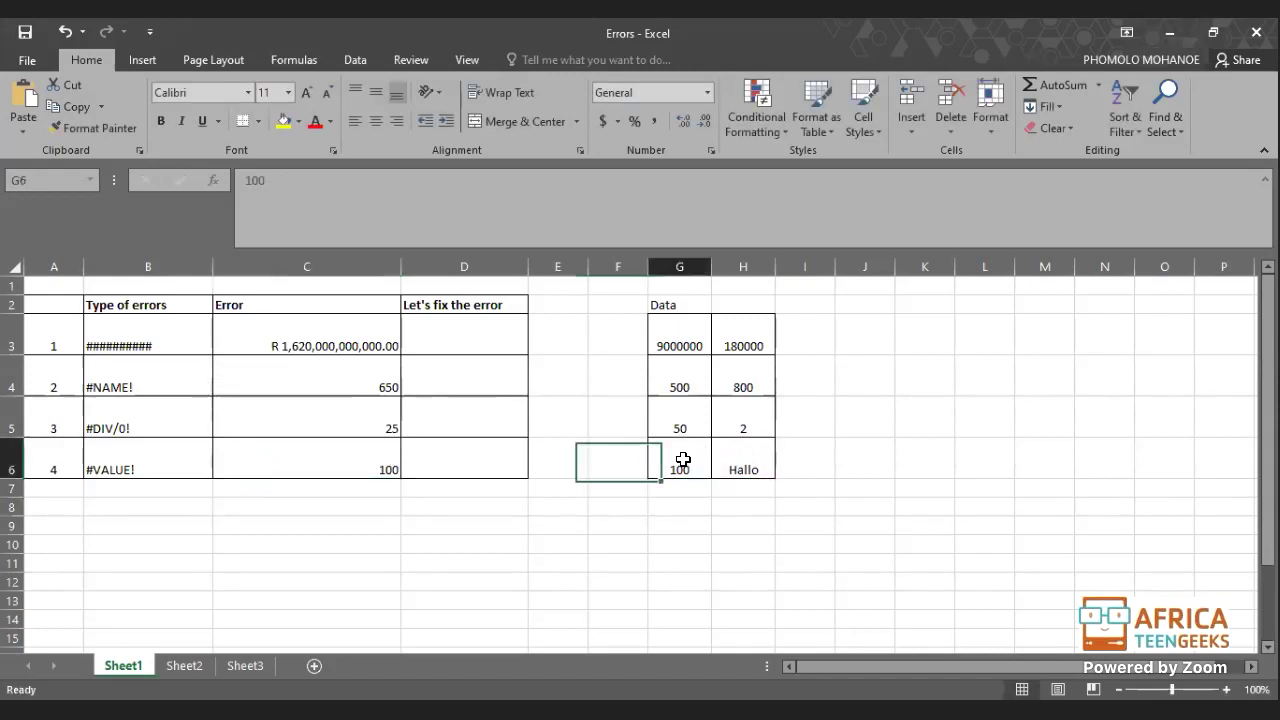
{"action": "double_click", "coordinate": [748, 467]}
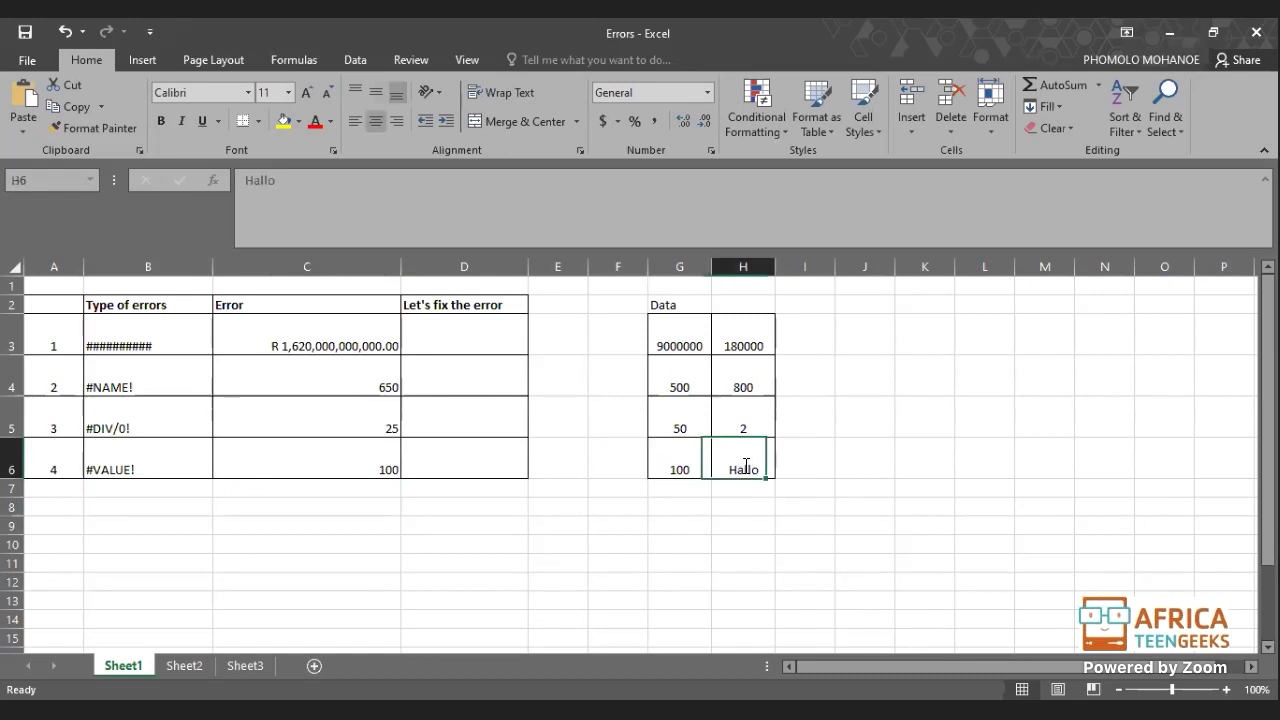
{"action": "left_click", "coordinate": [366, 466]}
{"action": "double_click", "coordinate": [363, 463]}
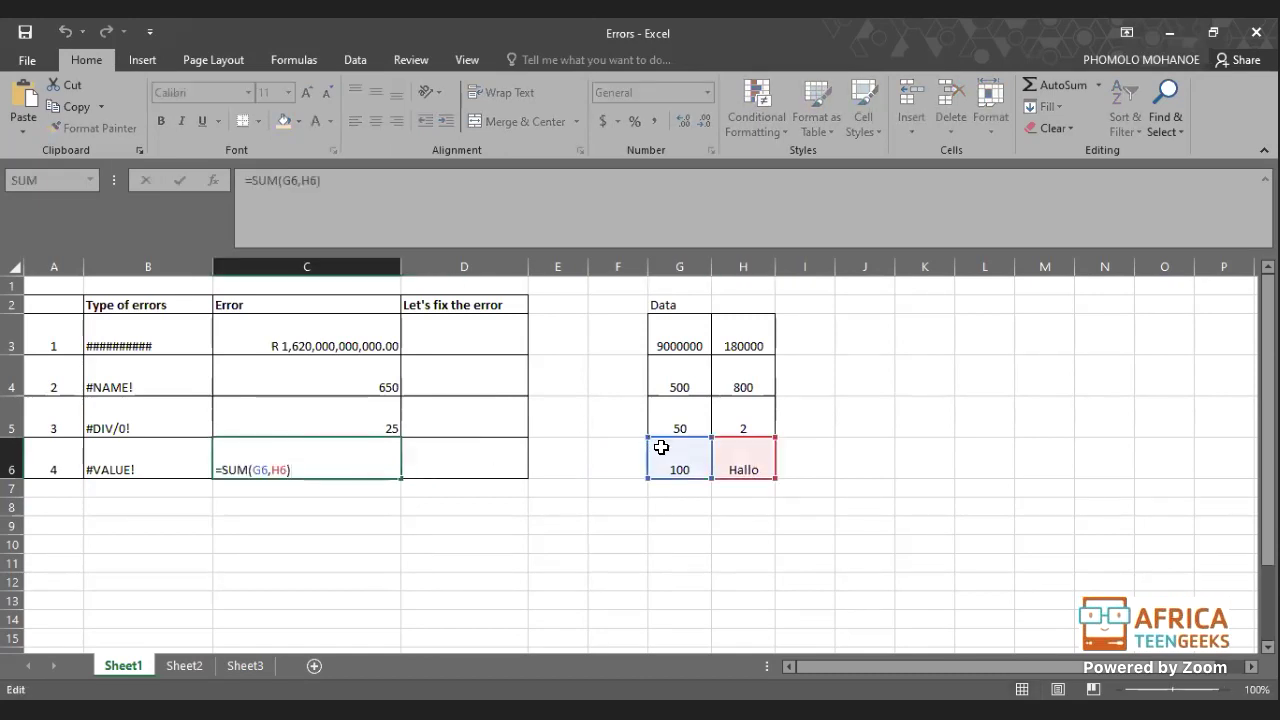
{"action": "left_click", "coordinate": [749, 463]}
{"action": "left_click", "coordinate": [691, 463]}
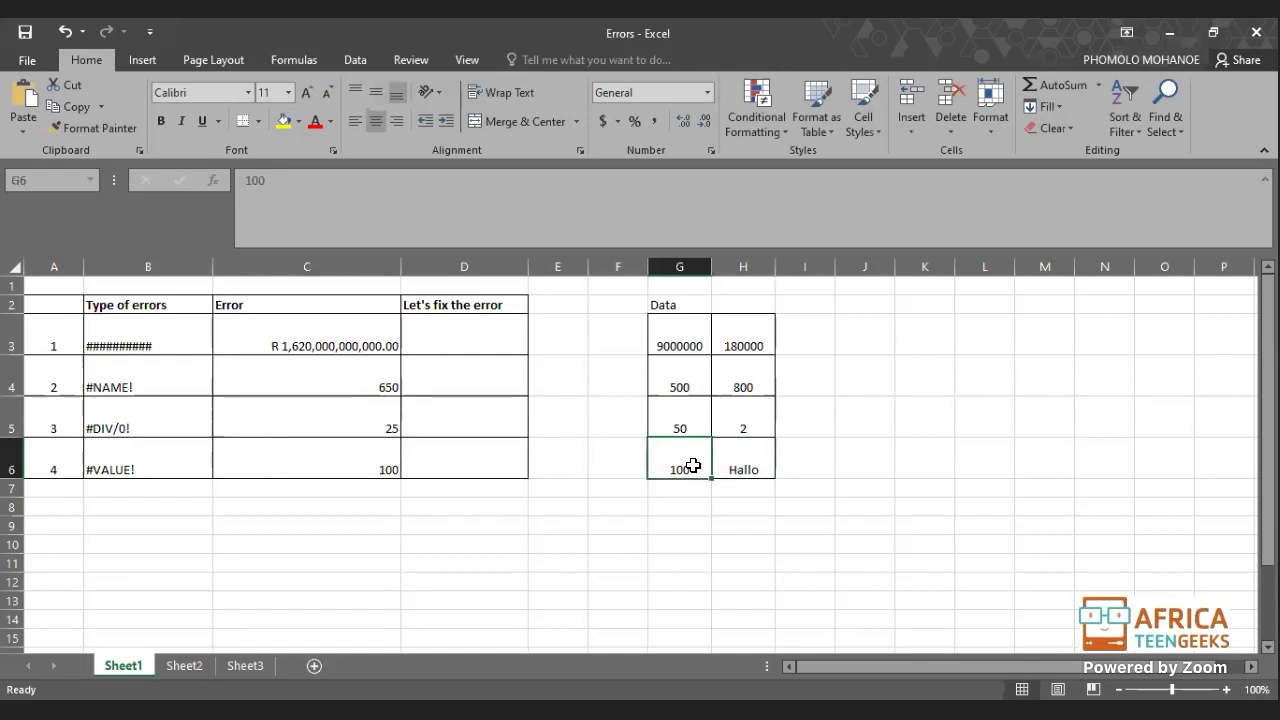
{"action": "left_click", "coordinate": [740, 449]}
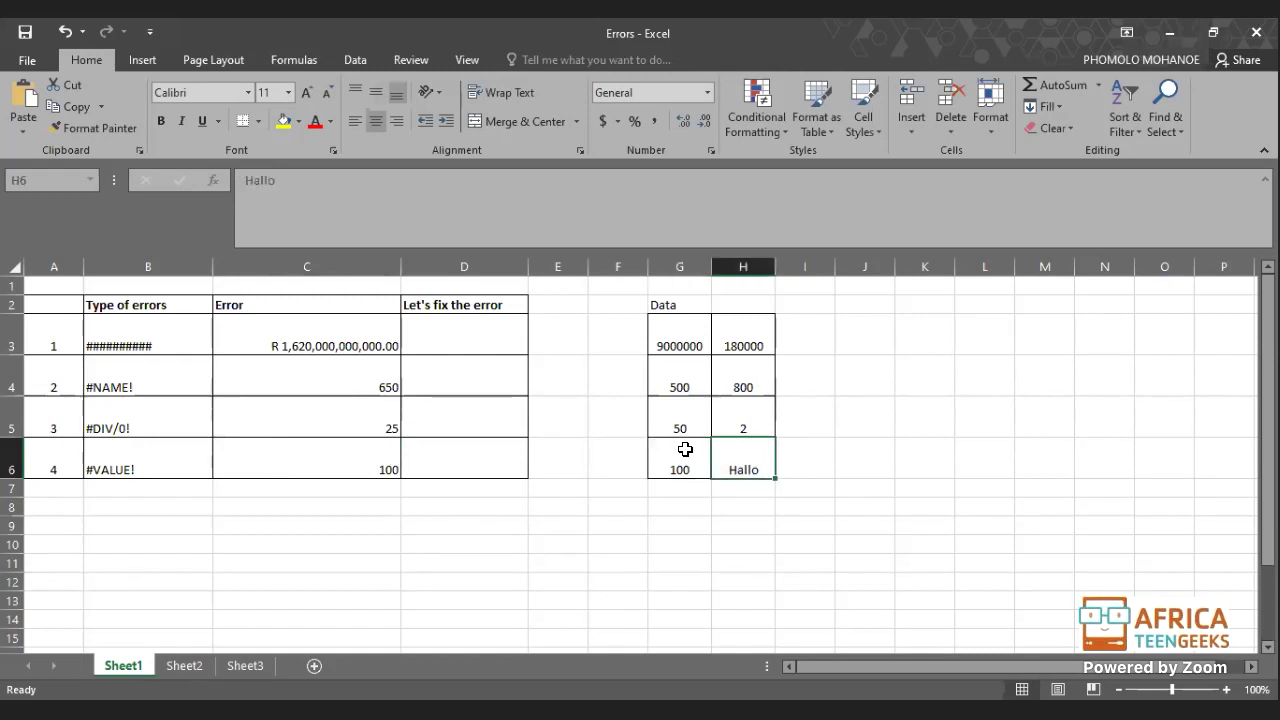
- Replace the SUM function in C6 with PRODUCT so the formula multiplies G6 by H6
{"action": "left_click", "coordinate": [386, 452]}
{"action": "double_click", "coordinate": [372, 464]}
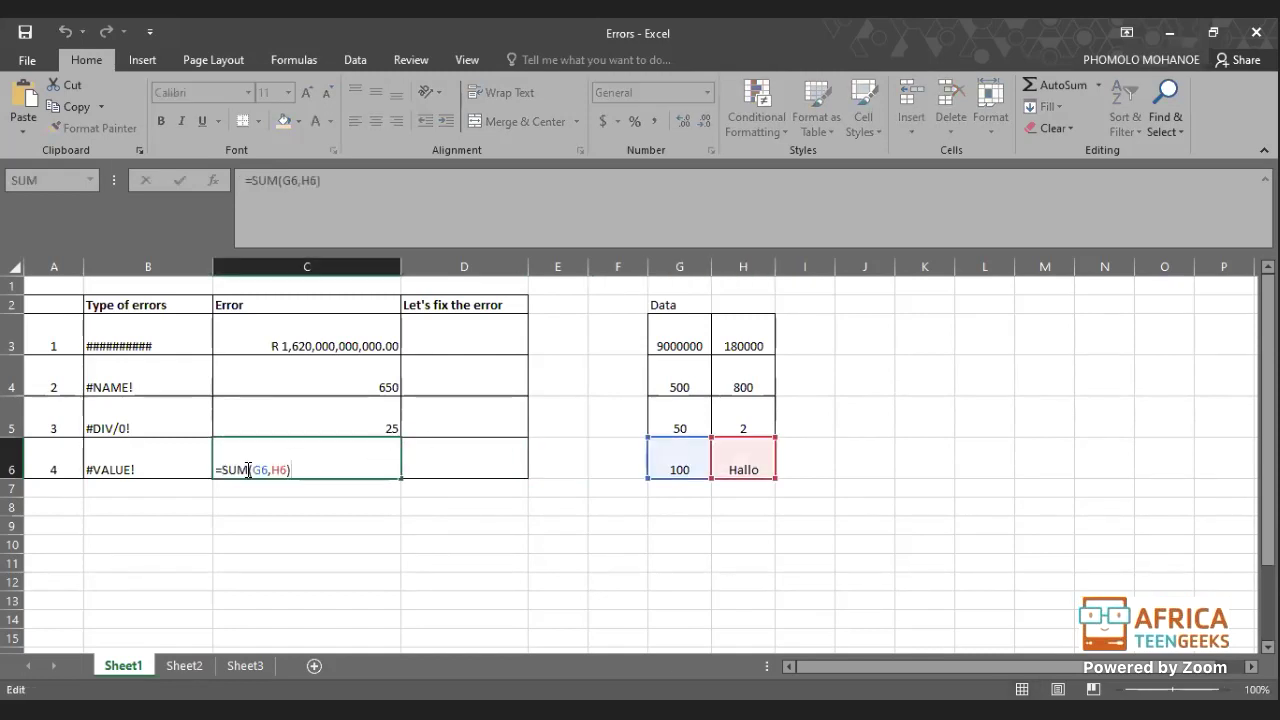
{"action": "left_click_drag", "start_coordinate": [247, 469], "coordinate": [223, 469]}
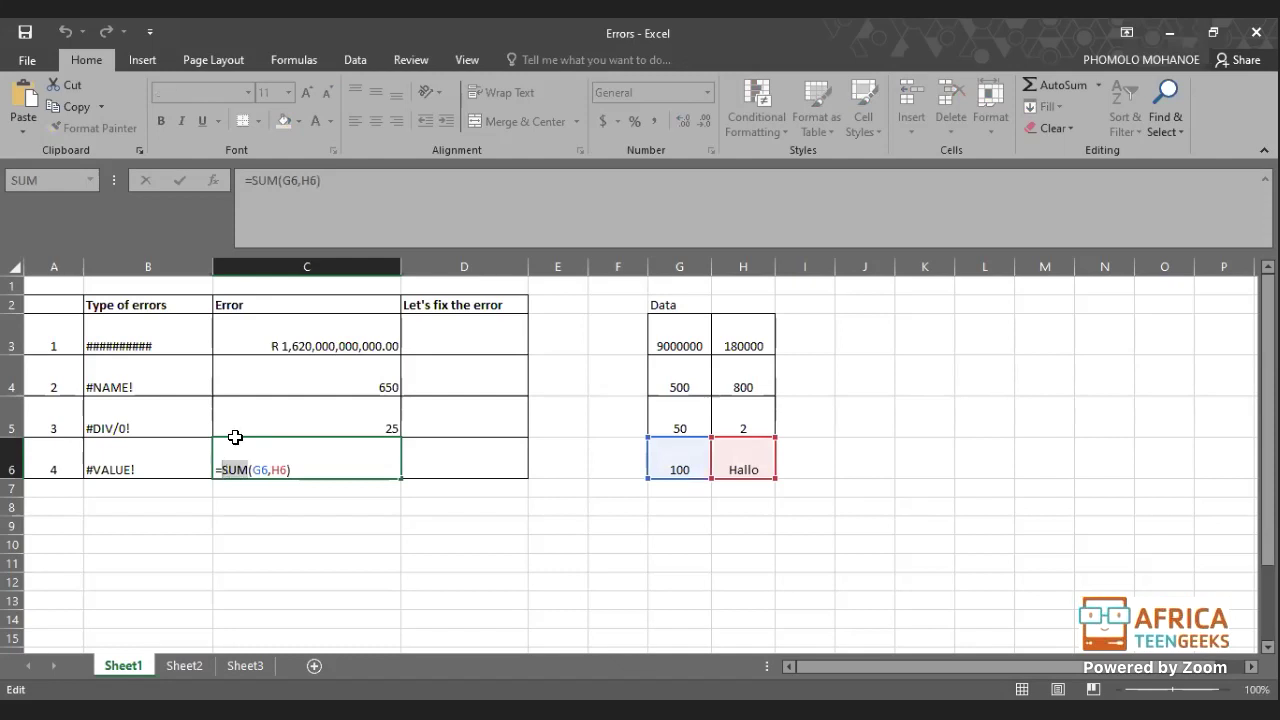
{"action": "type", "text": "pro"}
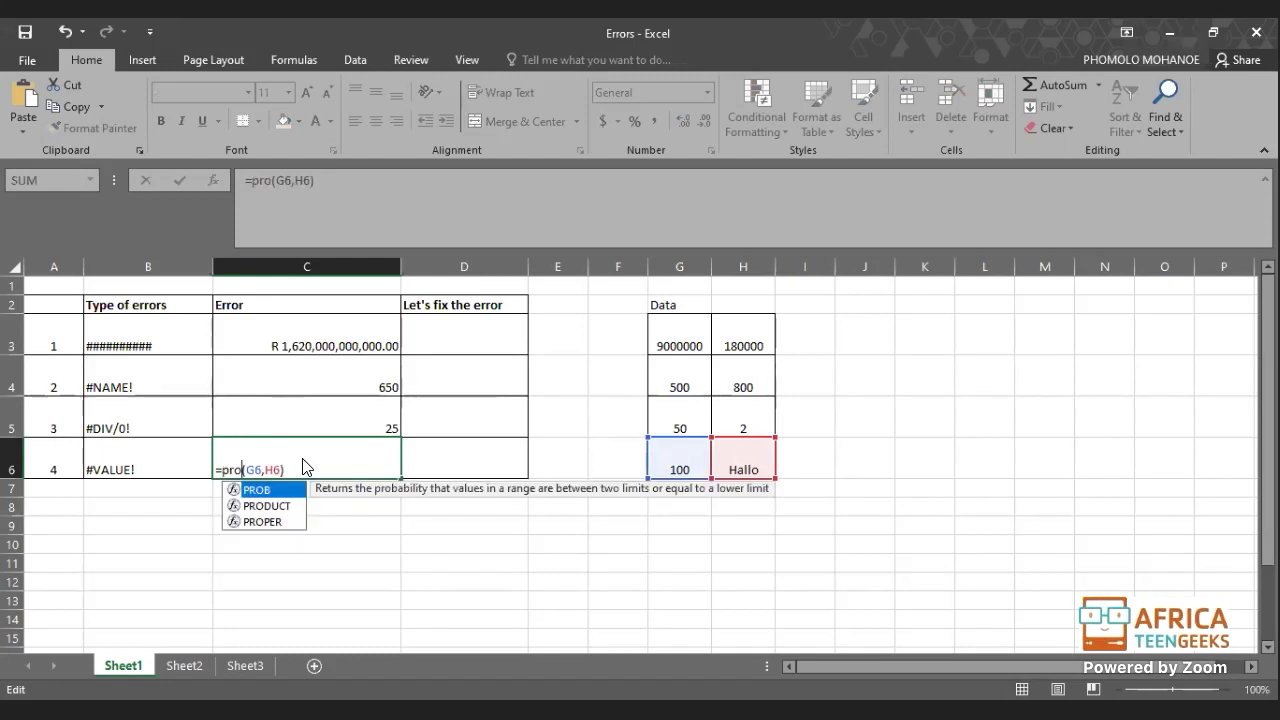
{"action": "double_click", "coordinate": [266, 506]}
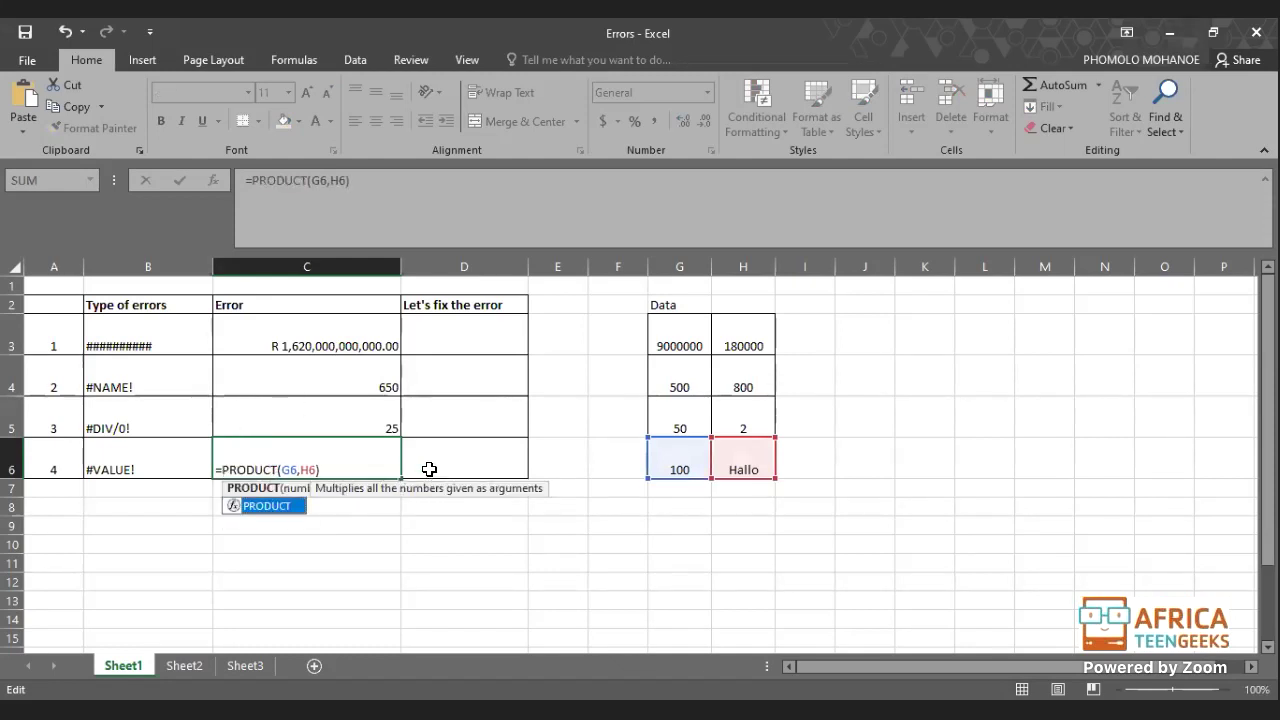
{"action": "left_click", "coordinate": [813, 469]}
- Inspect the product formula in C6 and its source cells G6 and H6, and check the #VALUE! slide in the slideshow
{"action": "left_click", "coordinate": [742, 452]}
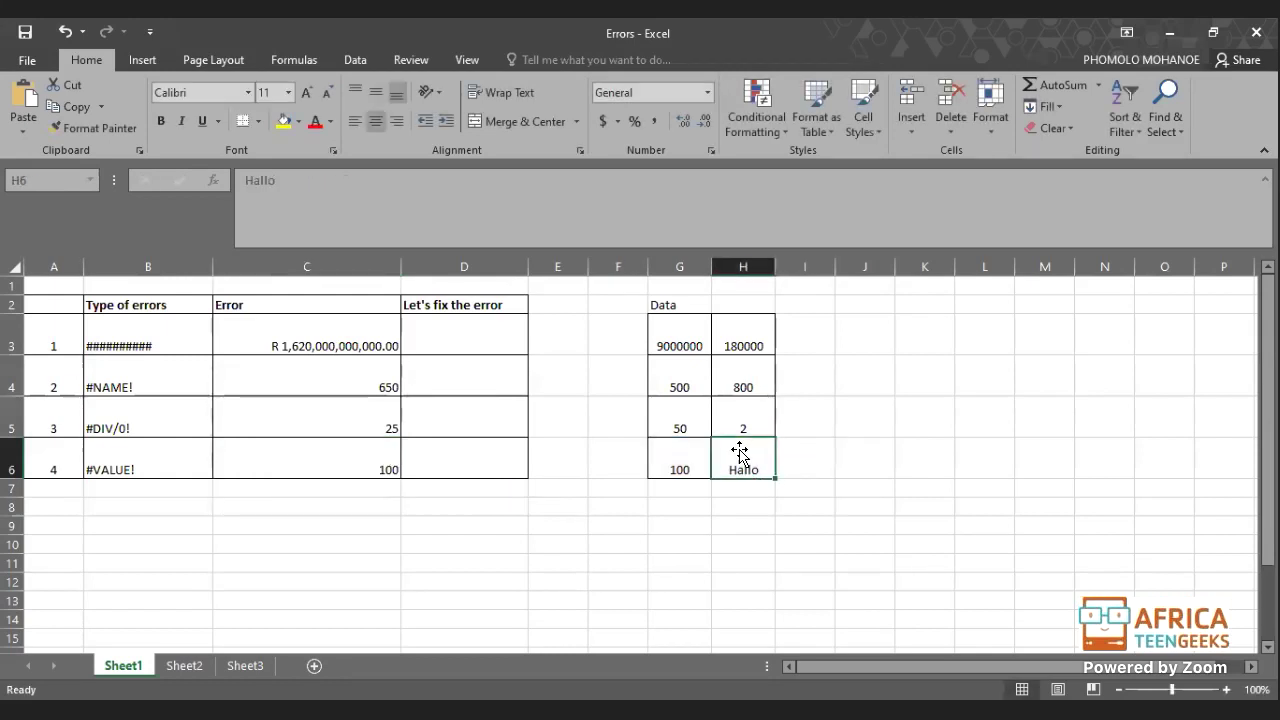
{"action": "left_click", "coordinate": [672, 466]}
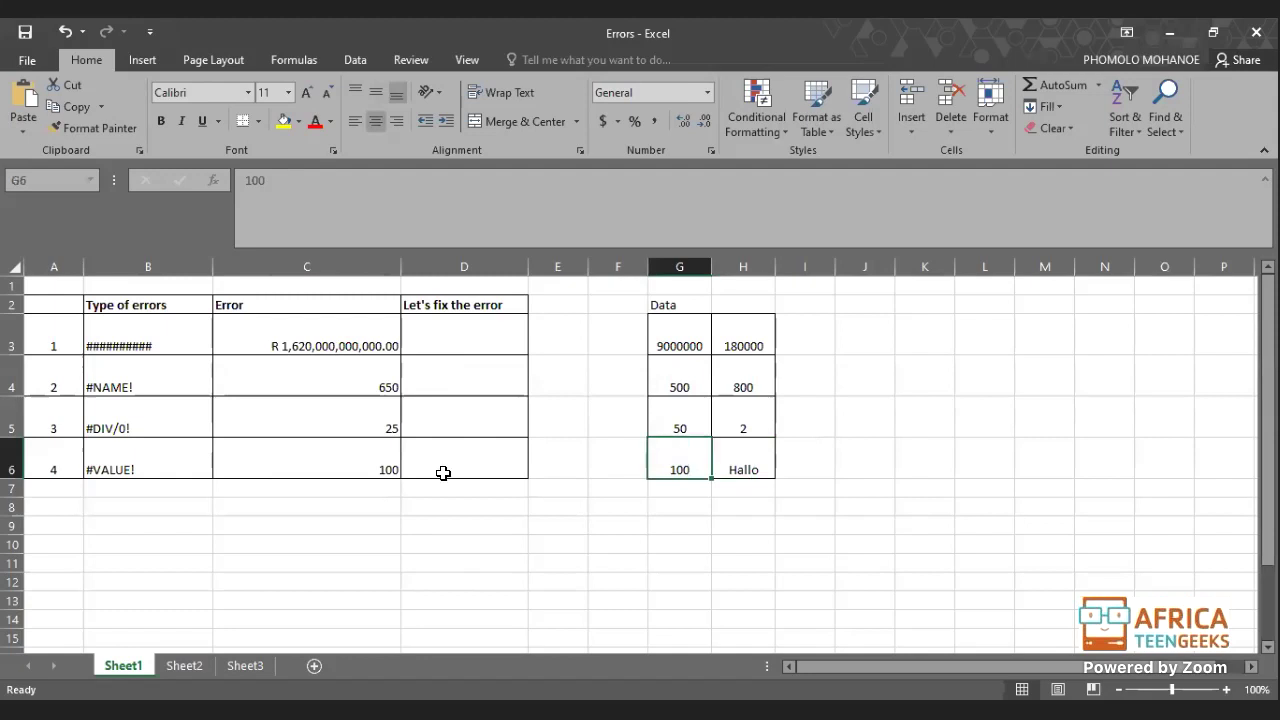
{"action": "left_click", "coordinate": [368, 466]}
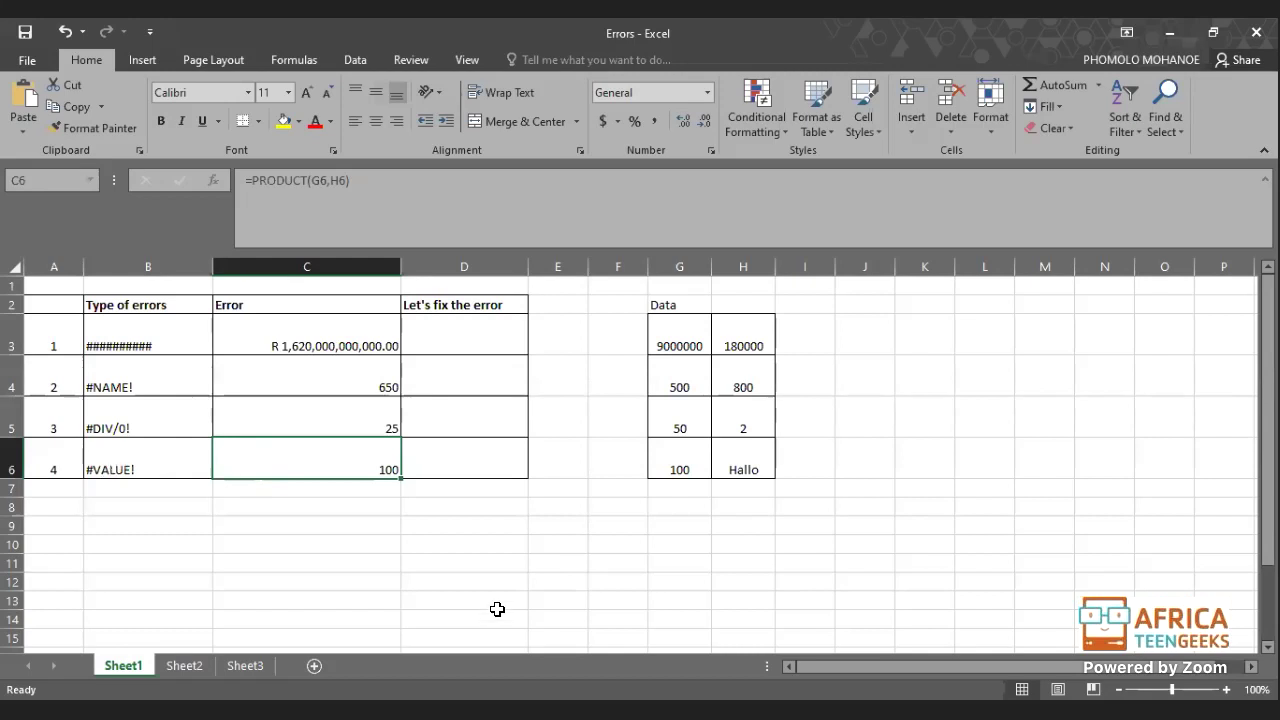
{"action": "left_click", "coordinate": [737, 466]}
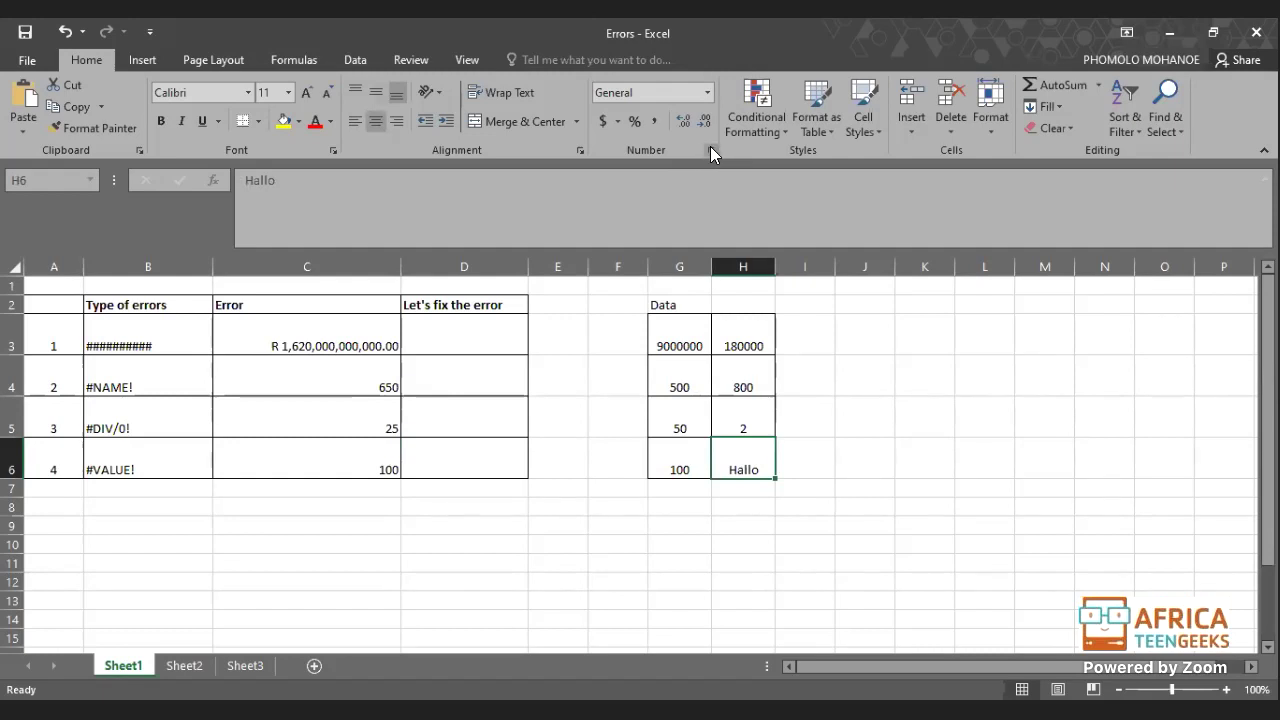
{"action": "key", "text": "alt+Tab"}
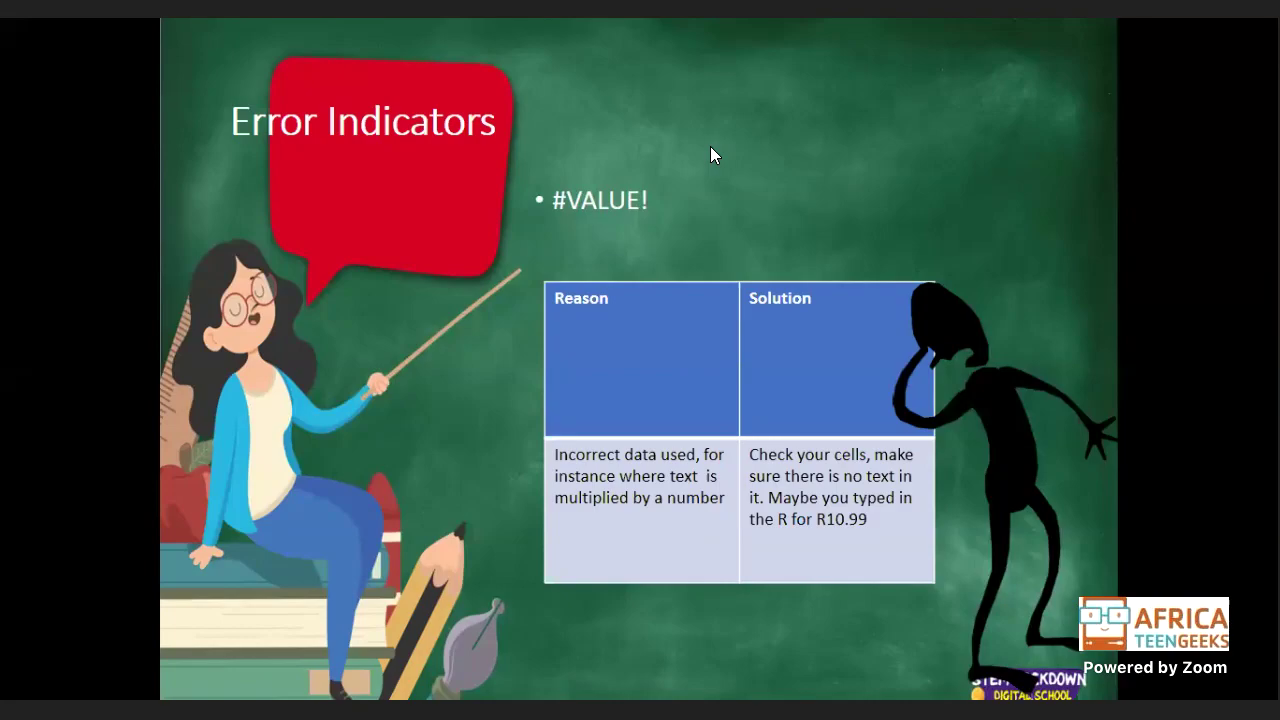
{"action": "key", "text": "alt+Tab"}
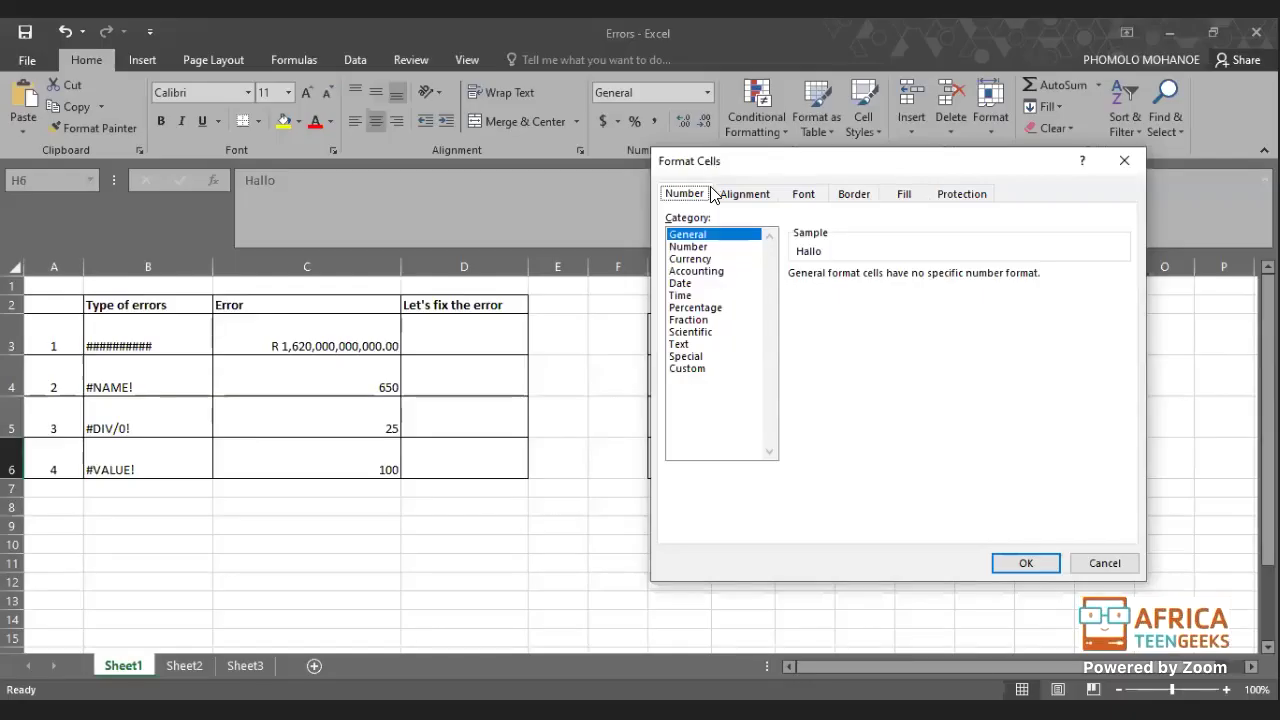
- Format H6 as a date and set its date type to 03/14/12
{"action": "left_click", "coordinate": [681, 284]}
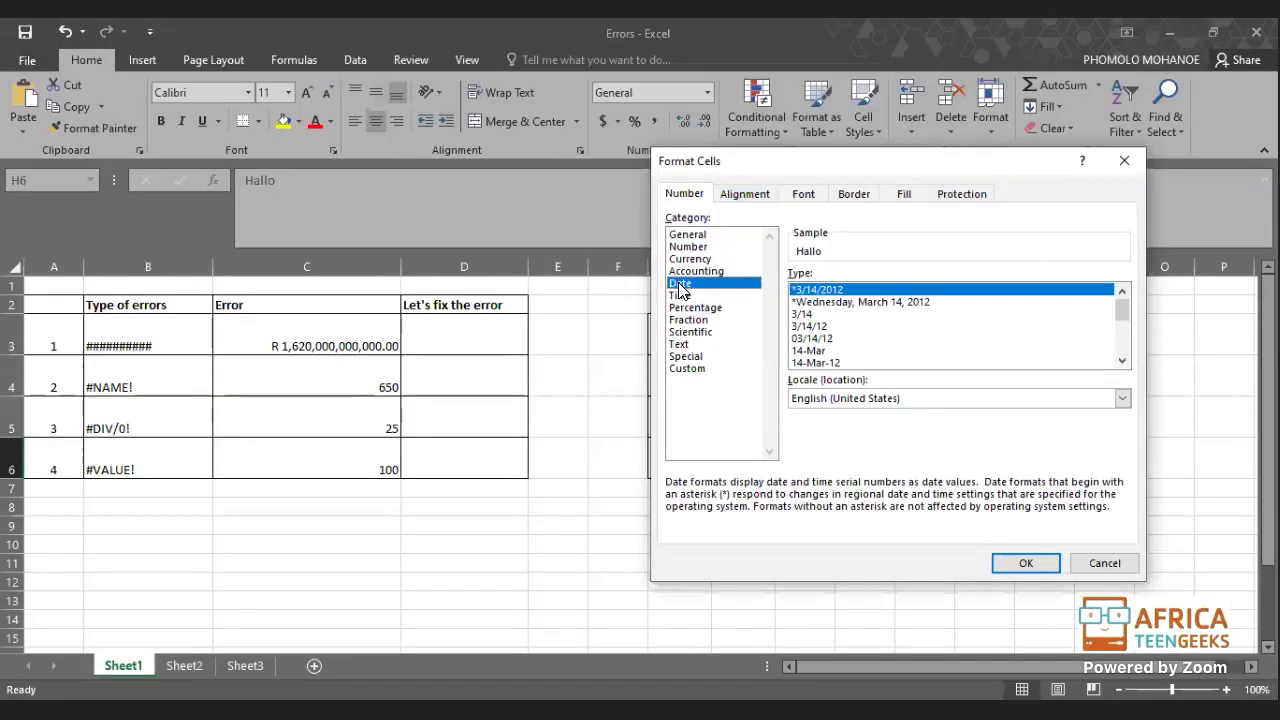
{"action": "left_click", "coordinate": [1005, 563]}
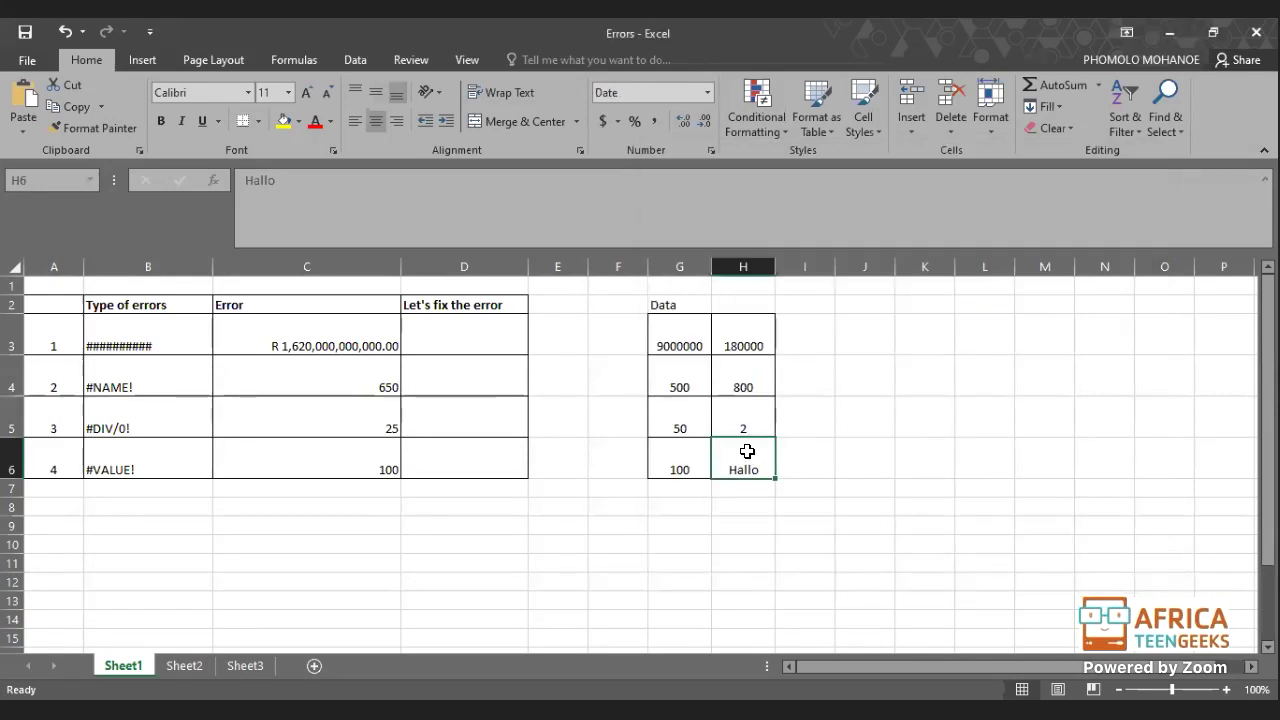
{"action": "left_click", "coordinate": [707, 149]}
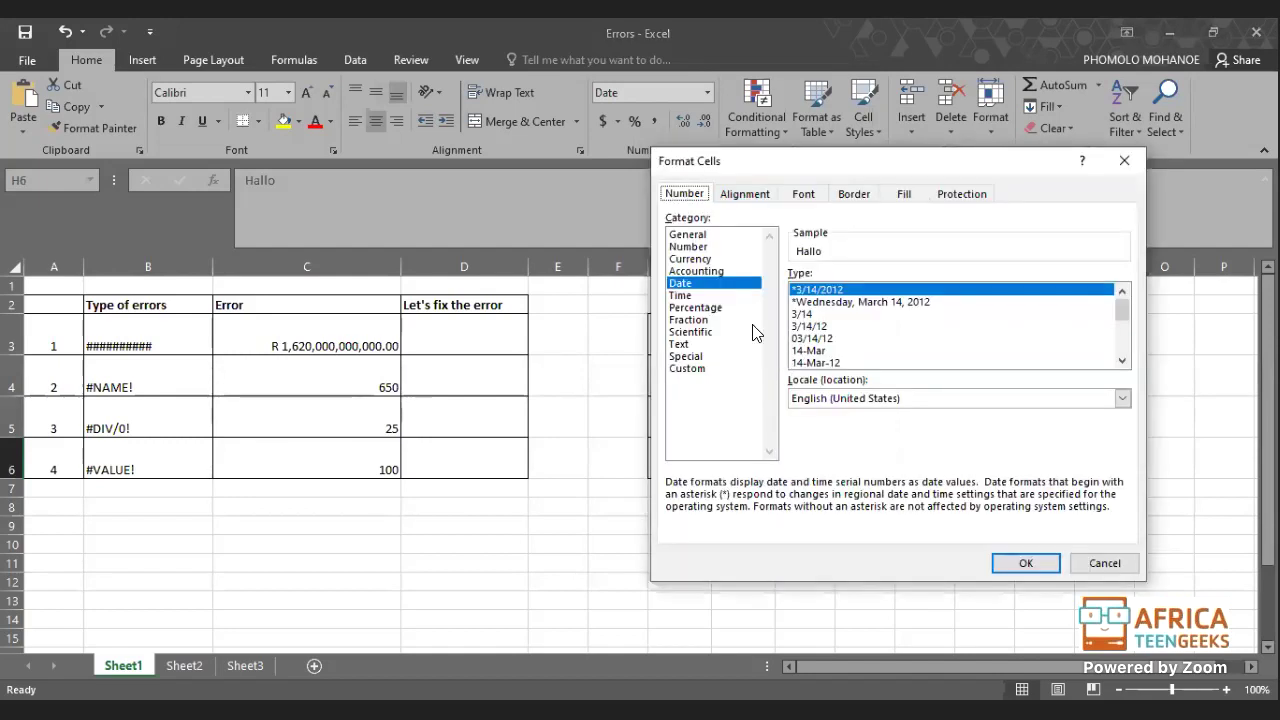
{"action": "left_click", "coordinate": [810, 340]}
{"action": "double_click", "coordinate": [810, 340]}
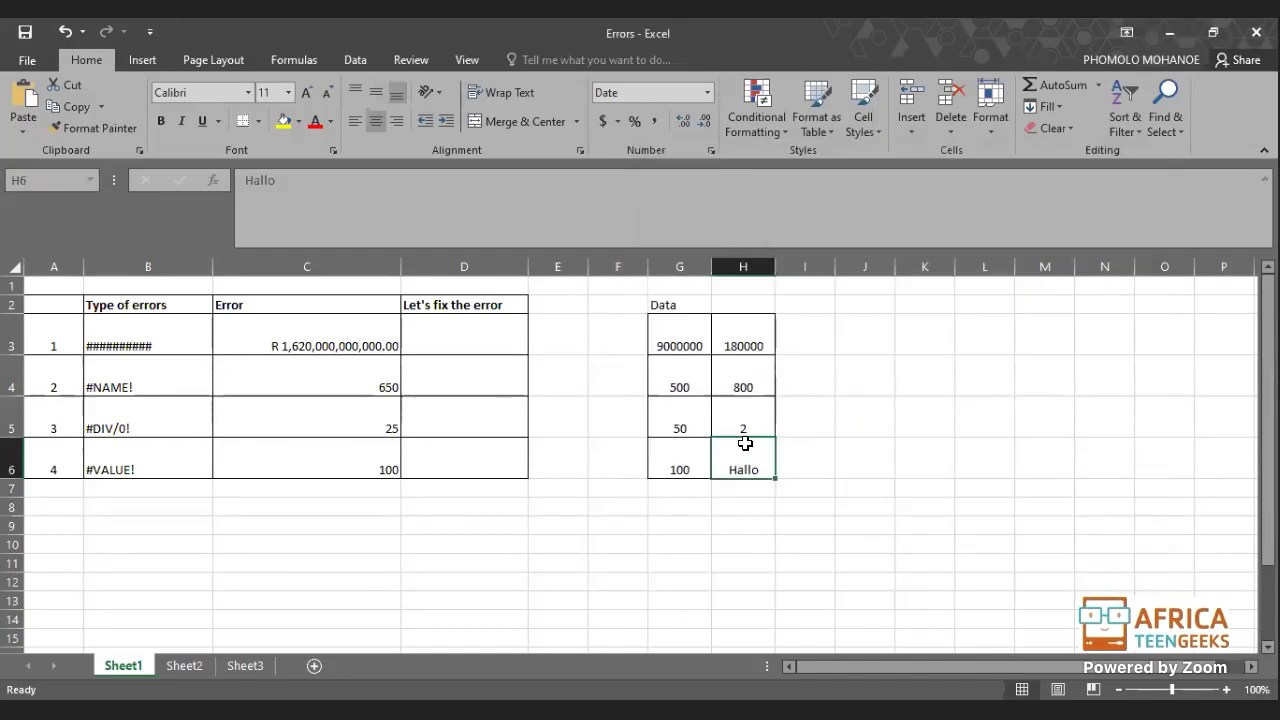
- Change the number format of H6 to the Time category with the type 37:30:55
{"action": "left_click", "coordinate": [706, 448]}
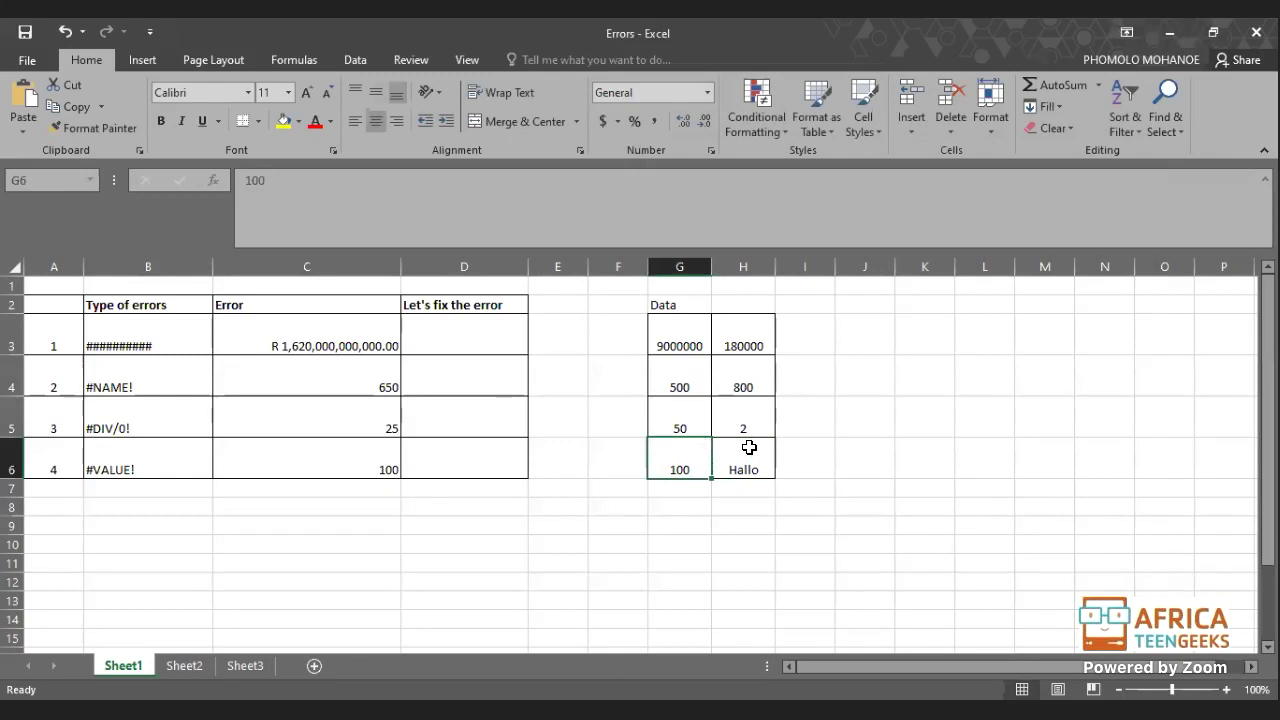
{"action": "left_click", "coordinate": [789, 469]}
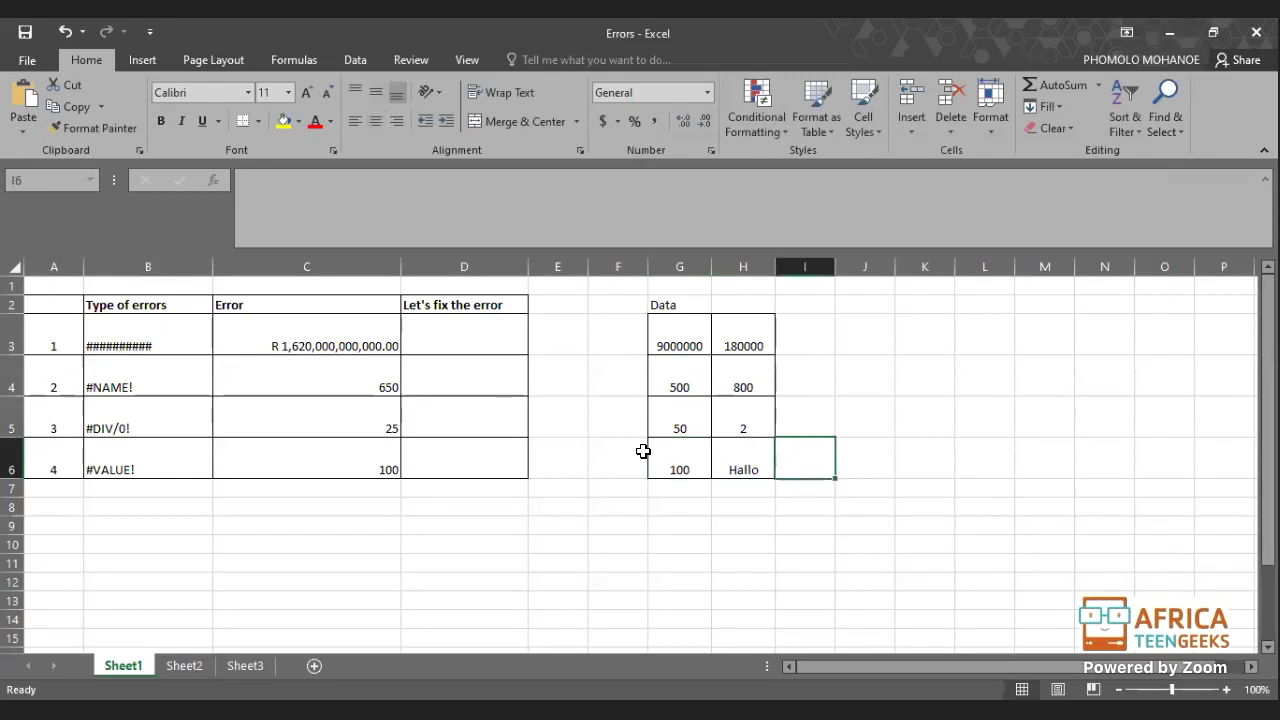
{"action": "left_click", "coordinate": [738, 468]}
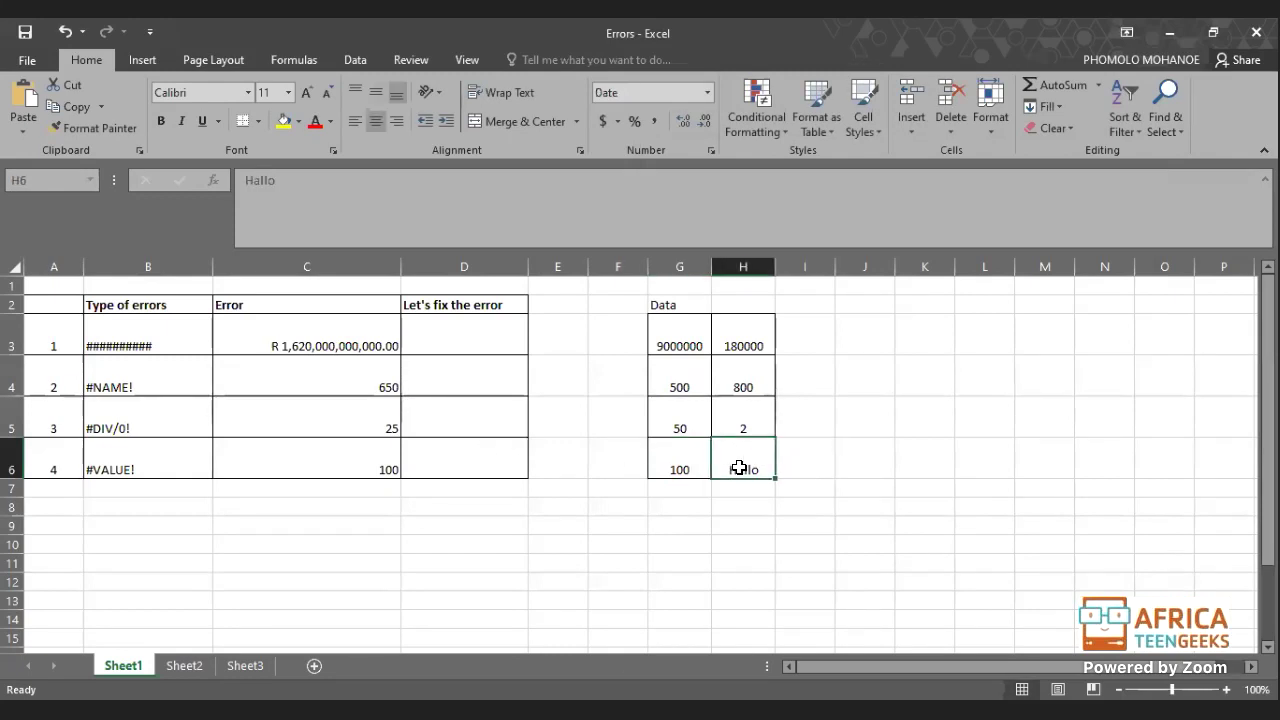
{"action": "left_click", "coordinate": [712, 151]}
{"action": "left_click", "coordinate": [822, 362]}
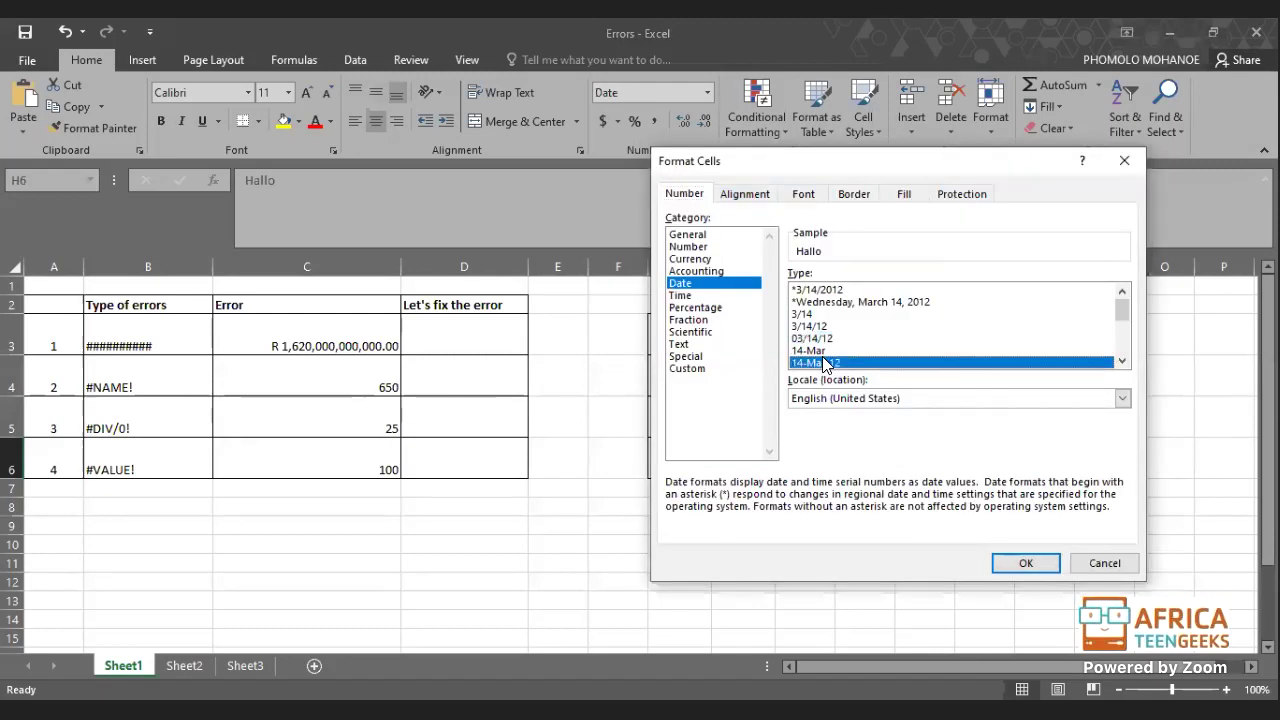
{"action": "left_click", "coordinate": [681, 296]}
{"action": "key", "text": "Return"}
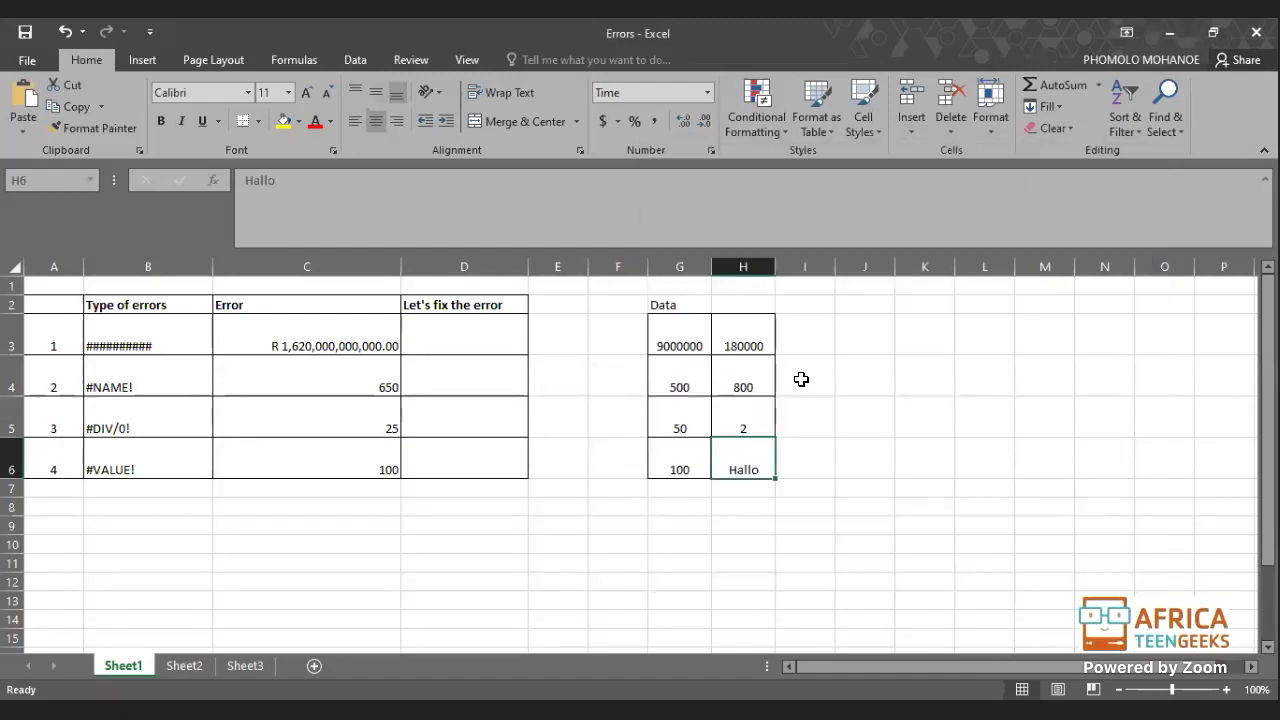
{"action": "double_click", "coordinate": [756, 458]}
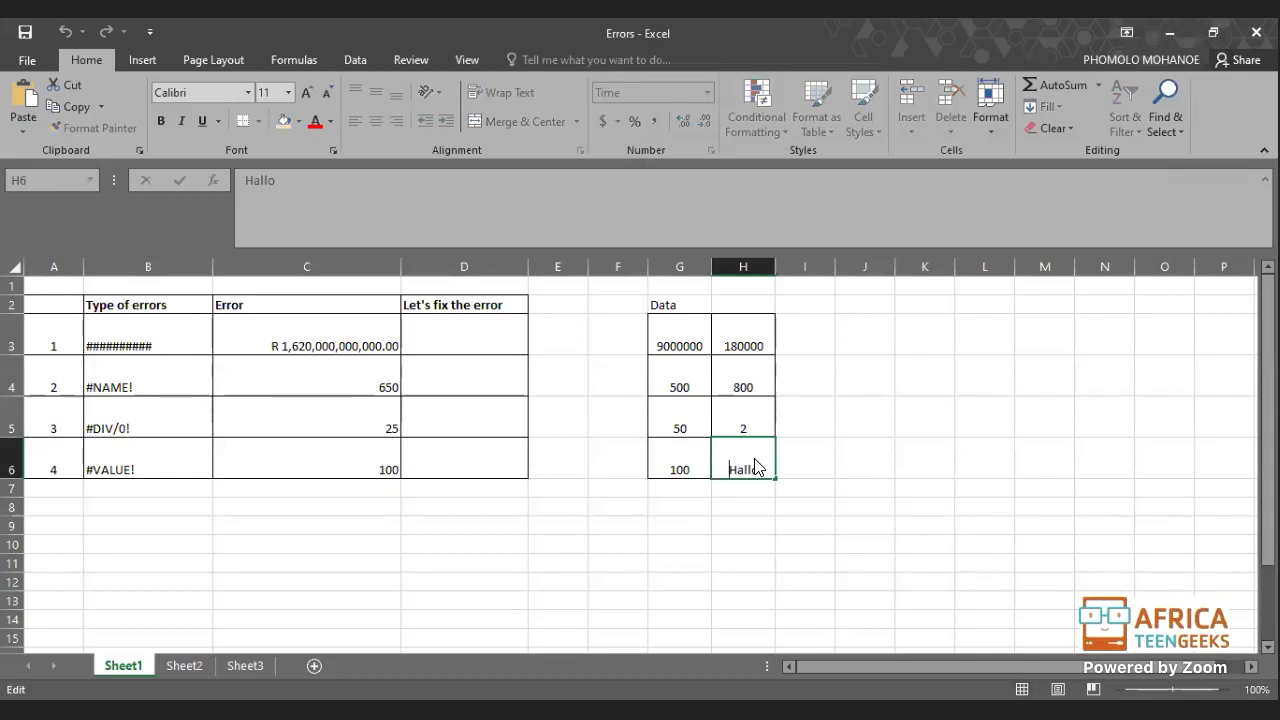
{"action": "right_click", "coordinate": [756, 460]}
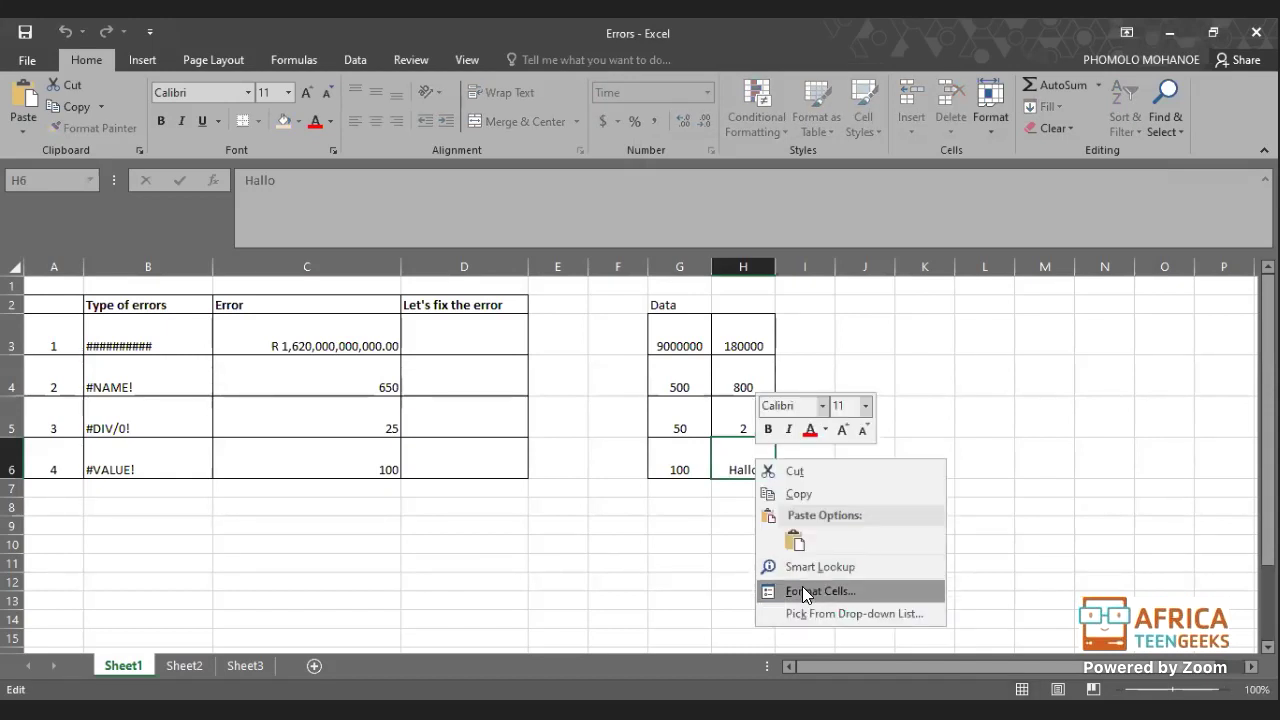
{"action": "left_click", "coordinate": [803, 590]}
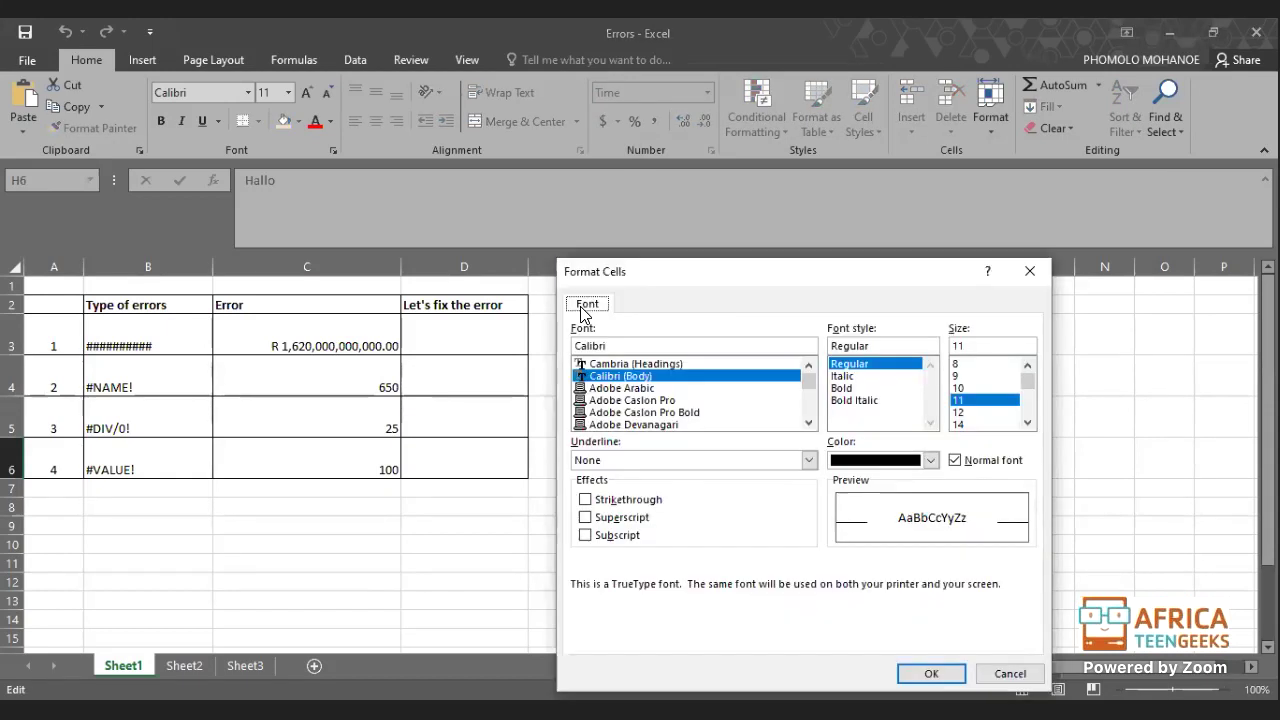
{"action": "left_click", "coordinate": [1029, 272]}
{"action": "left_click", "coordinate": [799, 465]}
- Set the time format type of cell H6 to *1:30:55 PM
{"action": "left_click", "coordinate": [749, 463]}
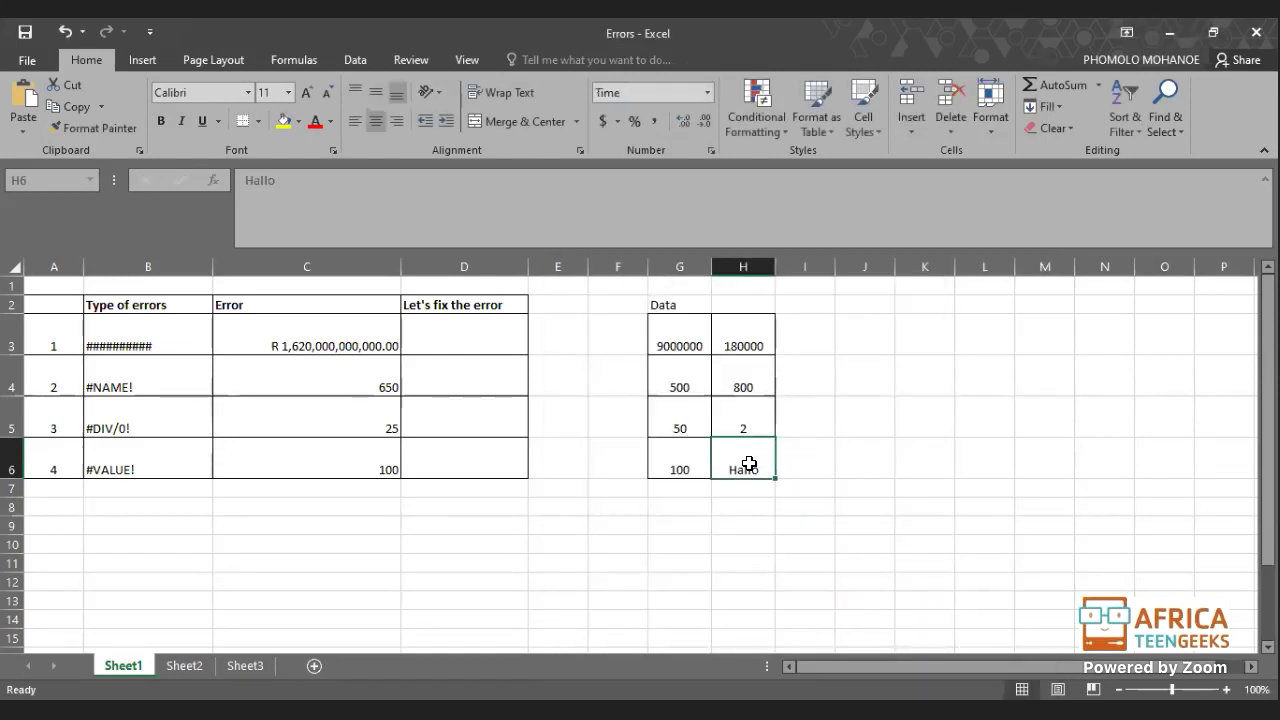
{"action": "right_click", "coordinate": [750, 467]}
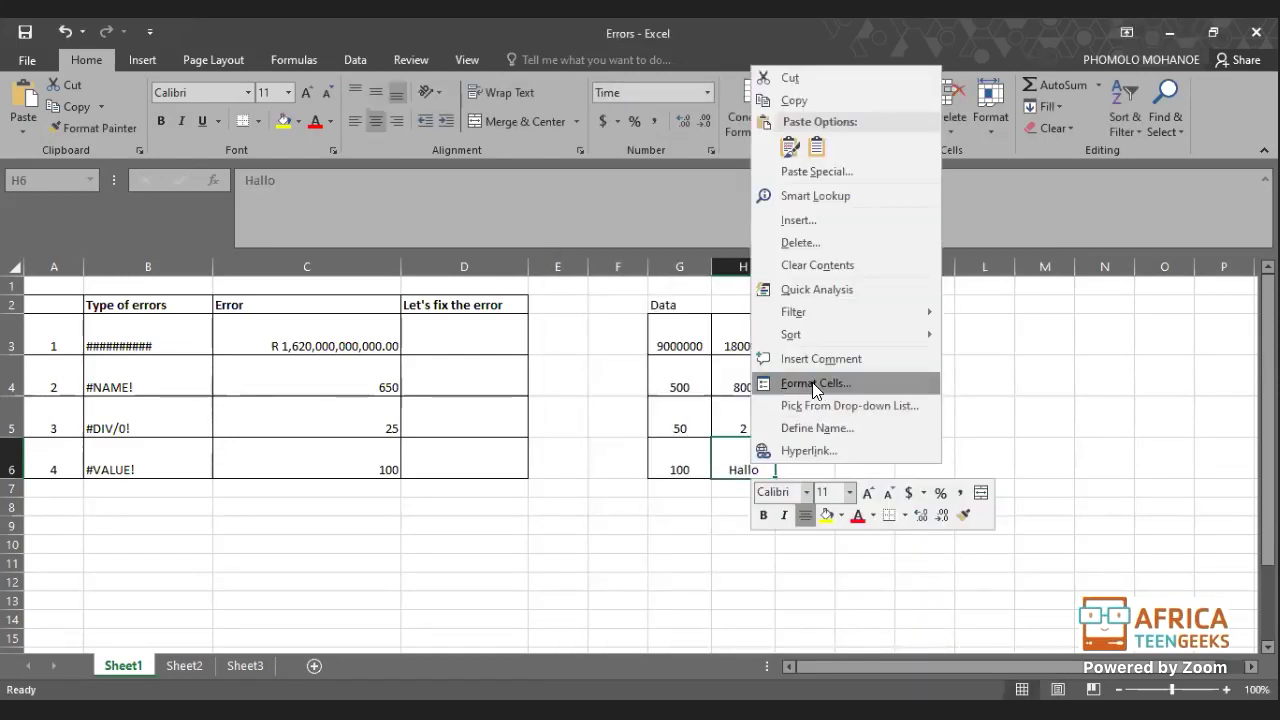
{"action": "left_click", "coordinate": [812, 382]}
{"action": "left_click", "coordinate": [596, 198]}
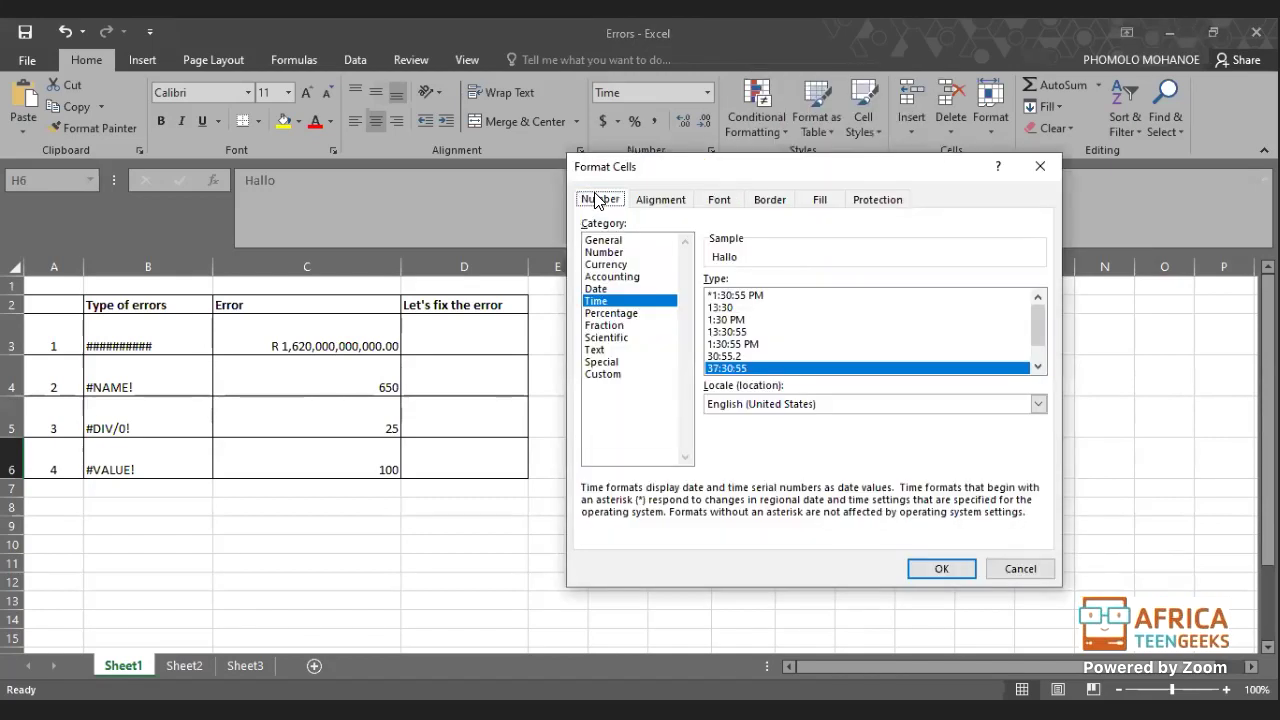
{"action": "left_click", "coordinate": [720, 296]}
{"action": "key", "text": "Return"}
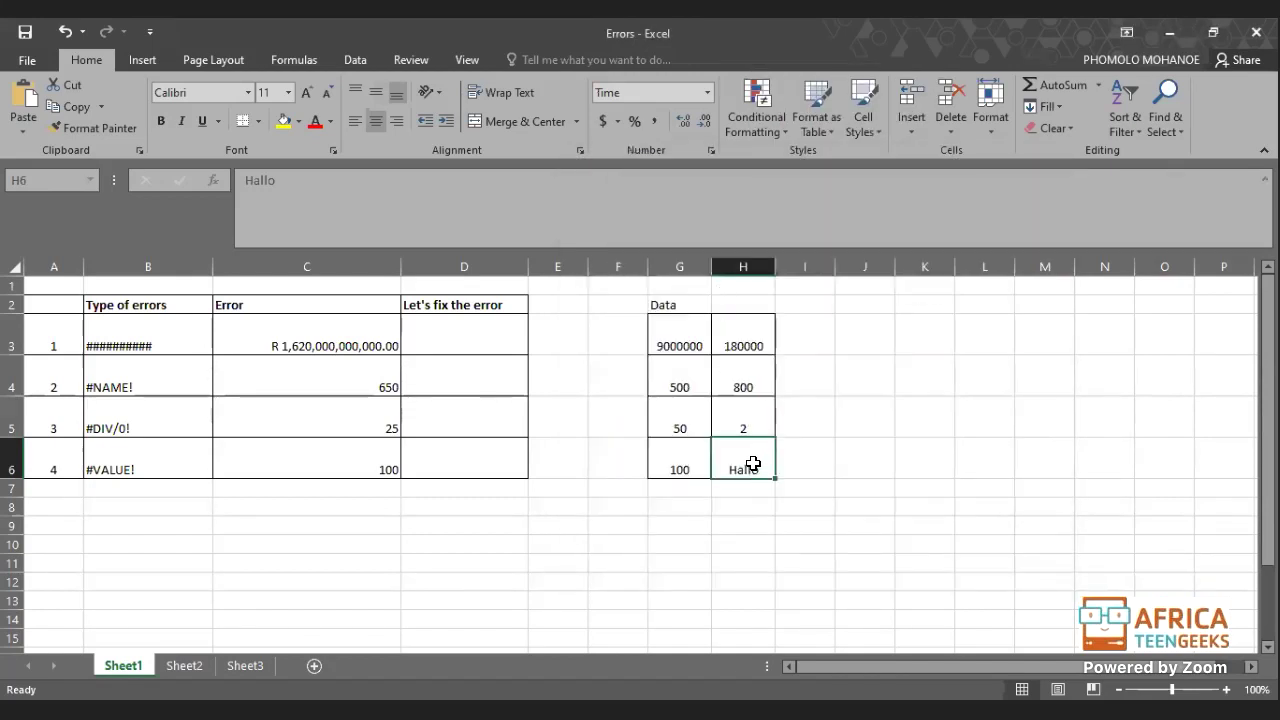
- Recheck the PRODUCT formula in C6 and the contents of G6 and H6, then consult the #VALUE! slide in the slideshow
{"action": "left_click", "coordinate": [359, 465]}
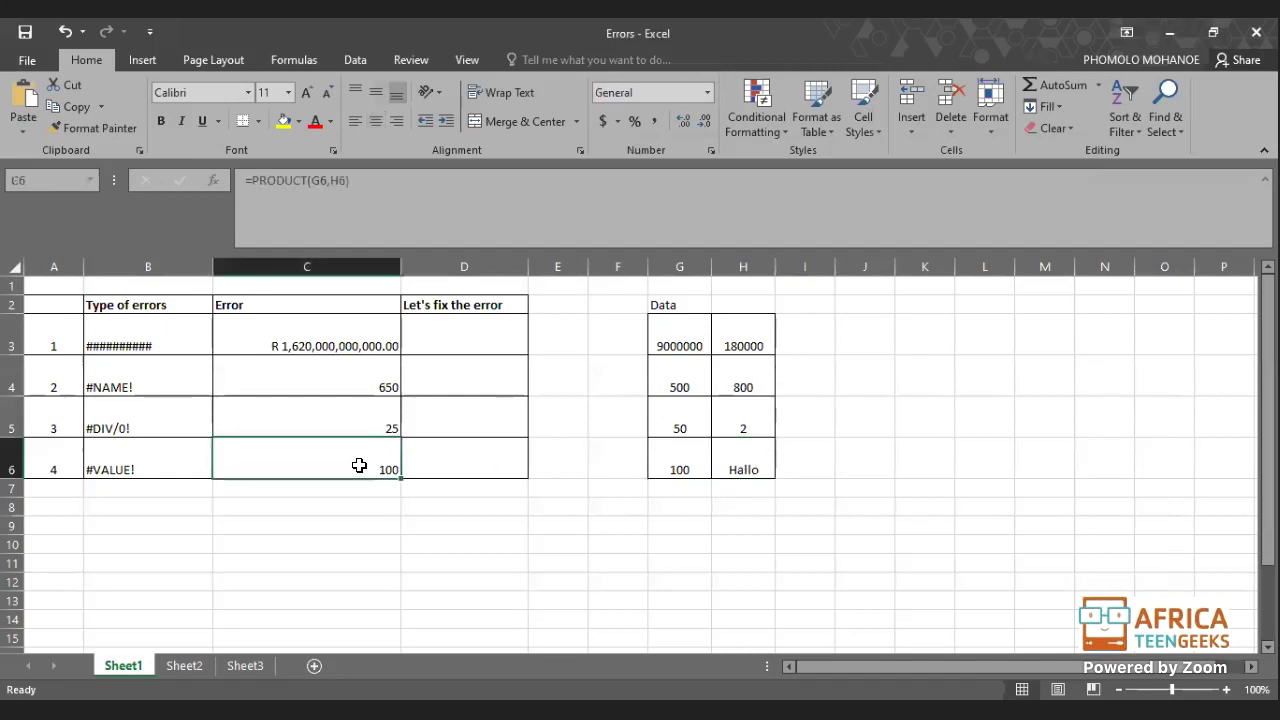
{"action": "left_click", "coordinate": [708, 459]}
{"action": "left_click", "coordinate": [740, 465]}
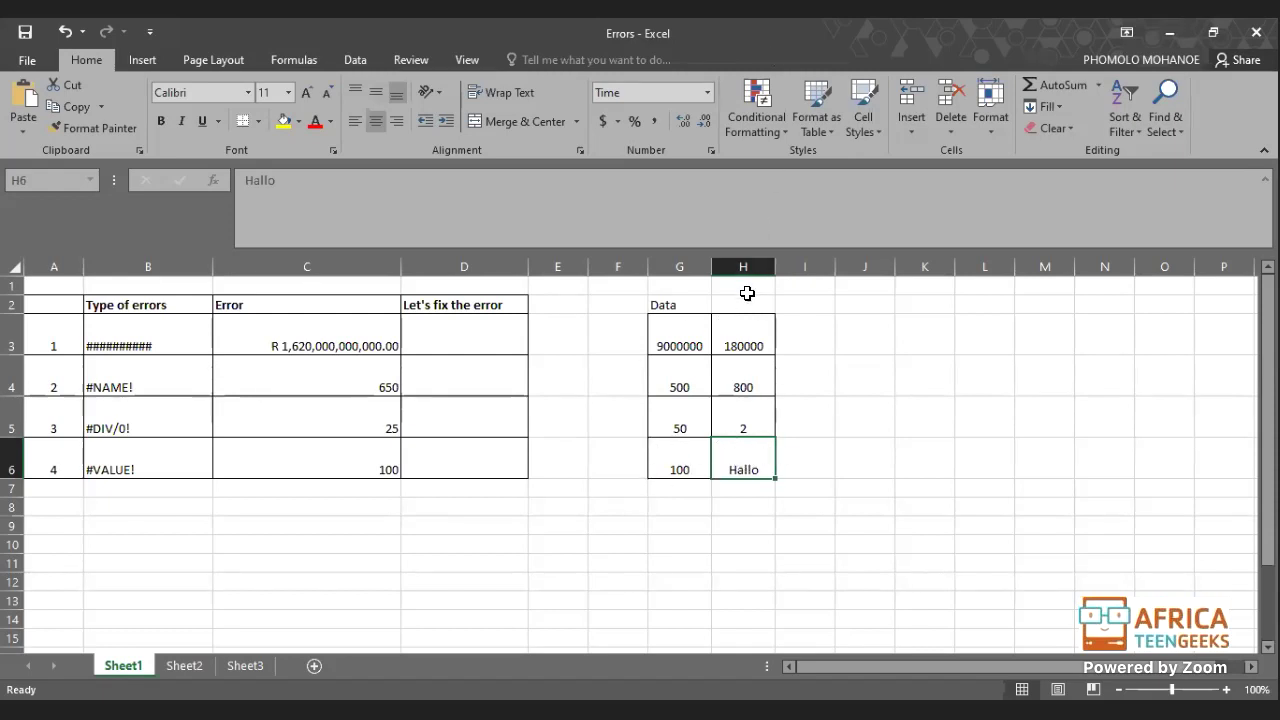
{"action": "left_click", "coordinate": [690, 470]}
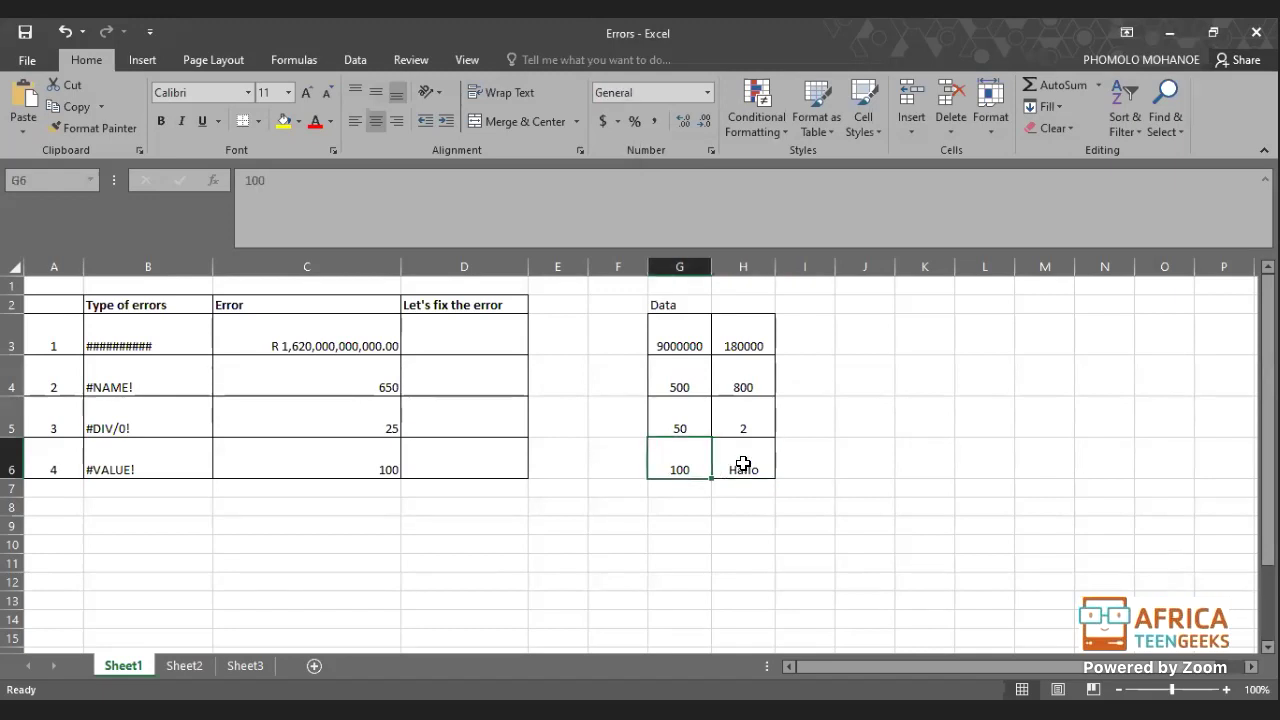
{"action": "left_click", "coordinate": [743, 465]}
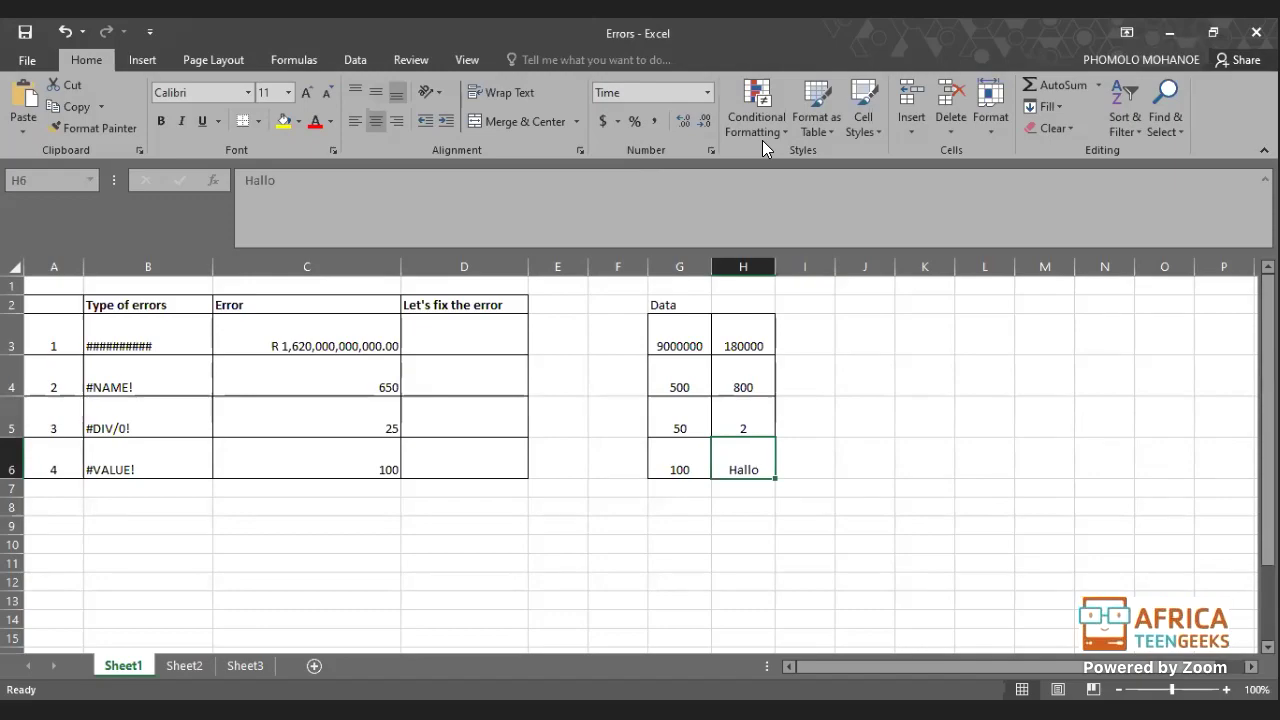
{"action": "key", "text": "alt+Tab"}
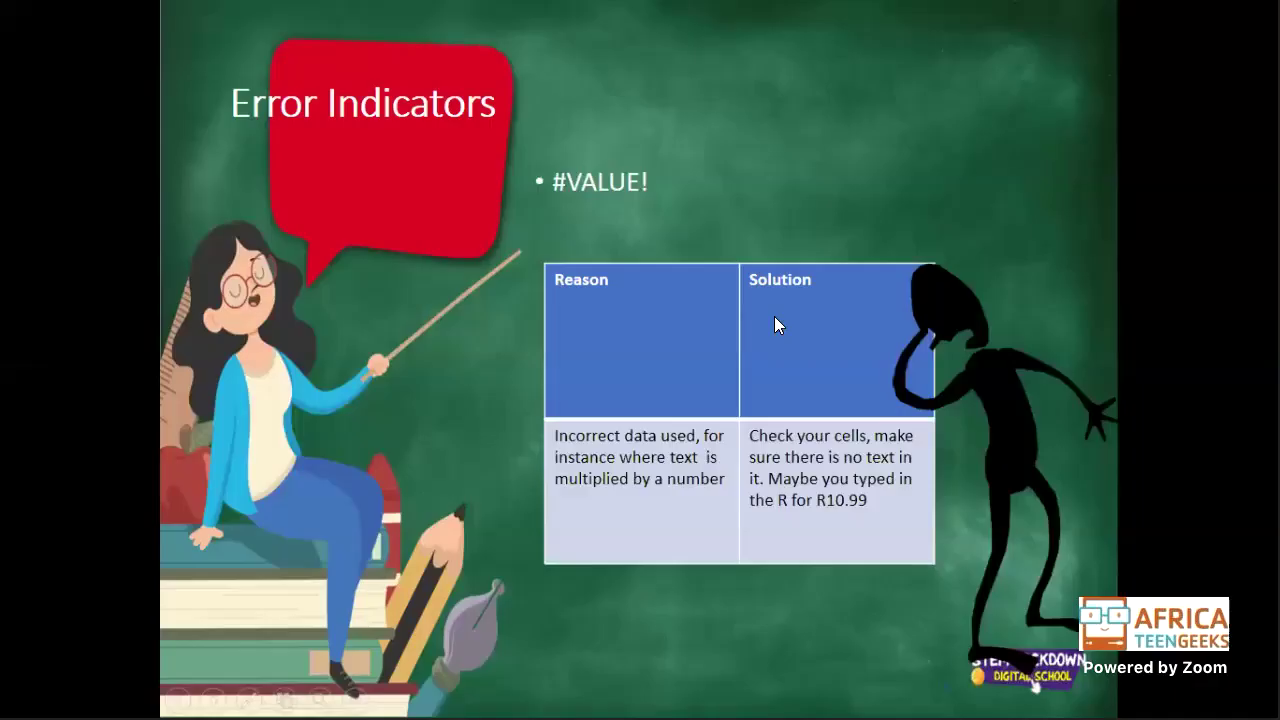